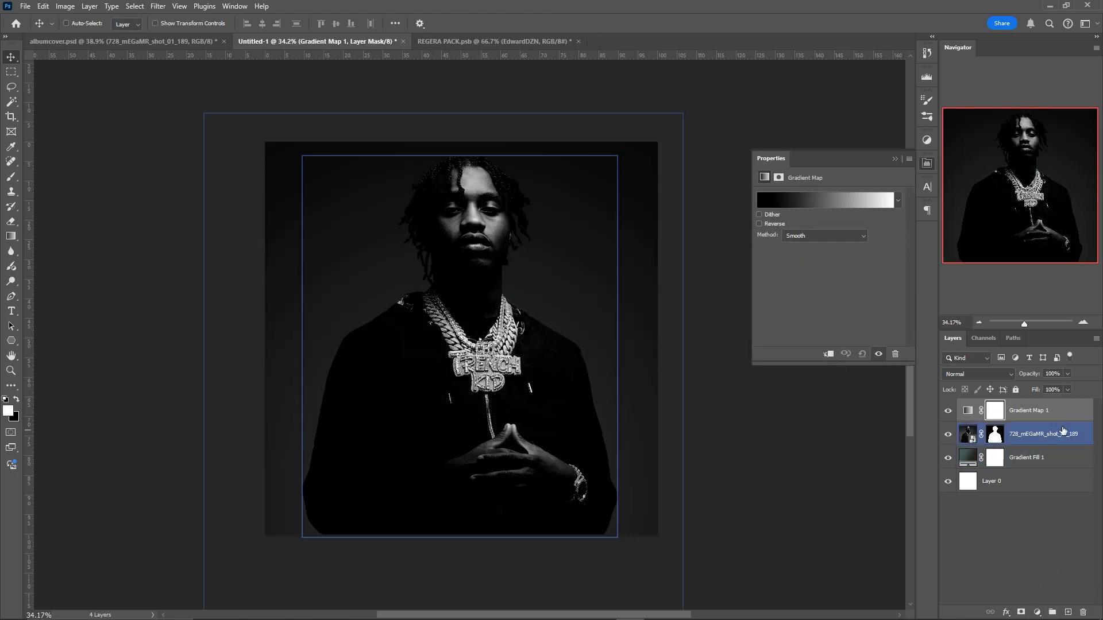
pyautogui.click(788, 204)
pyautogui.click(828, 379)
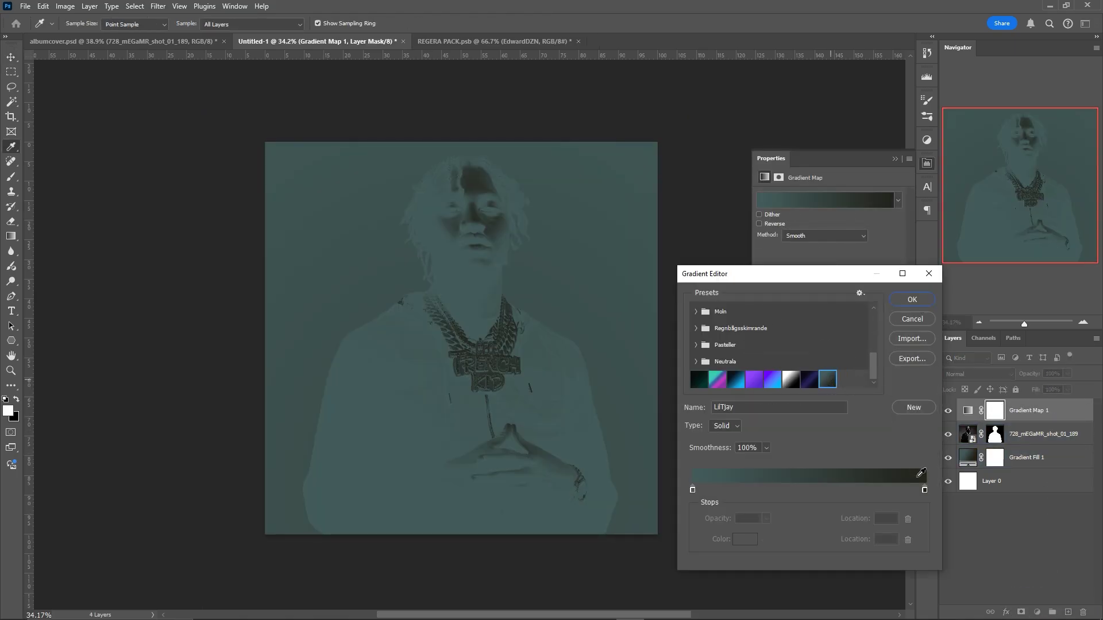
pyautogui.moveTo(906, 489)
pyautogui.mouseDown()
pyautogui.moveTo(691, 490)
pyautogui.moveTo(926, 491)
pyautogui.mouseUp()
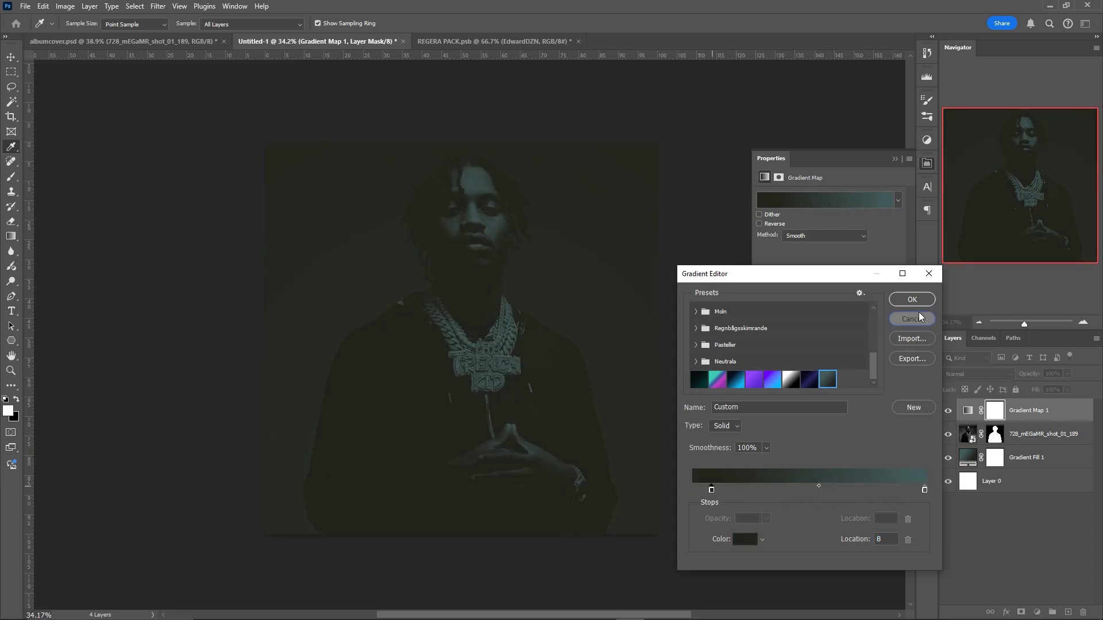
pyautogui.click(918, 319)
# Clip the Gradient Map layer to the portrait layer and load the LilTjay preset as its gradient.
pyautogui.rightClick(975, 411)
pyautogui.click(1055, 377)
pyautogui.click(825, 200)
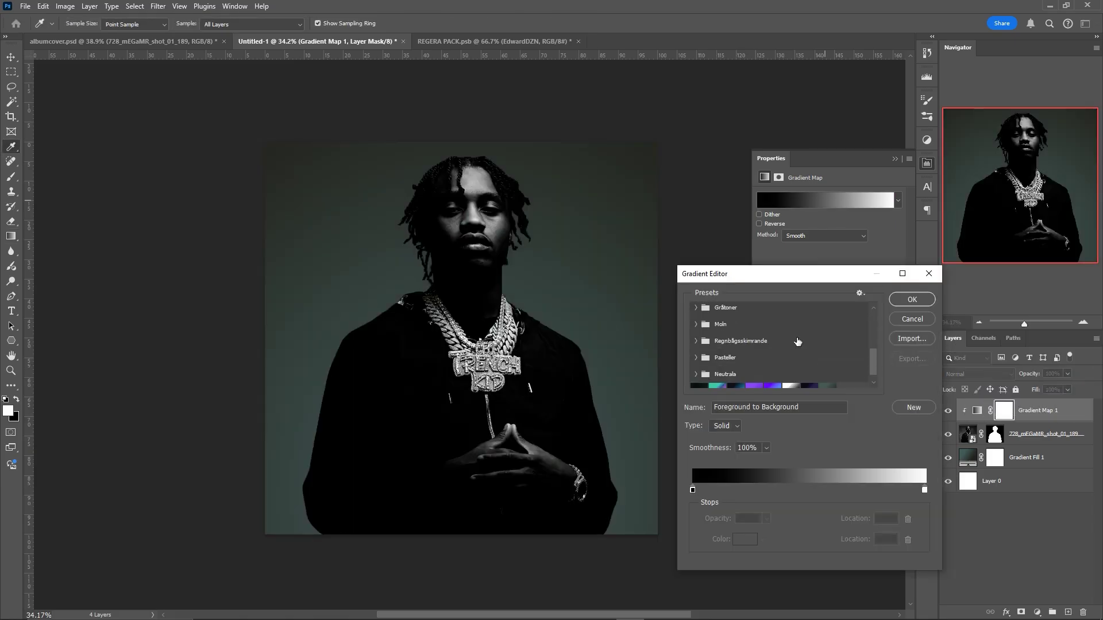
pyautogui.scroll(-1, 804, 350)
pyautogui.click(827, 379)
# Place the gradient's dark stop at the start and the teal stop at 47%, and add a pale blue-grey stop at 77%.
pyautogui.moveTo(925, 489); pyautogui.dragTo(802, 490)
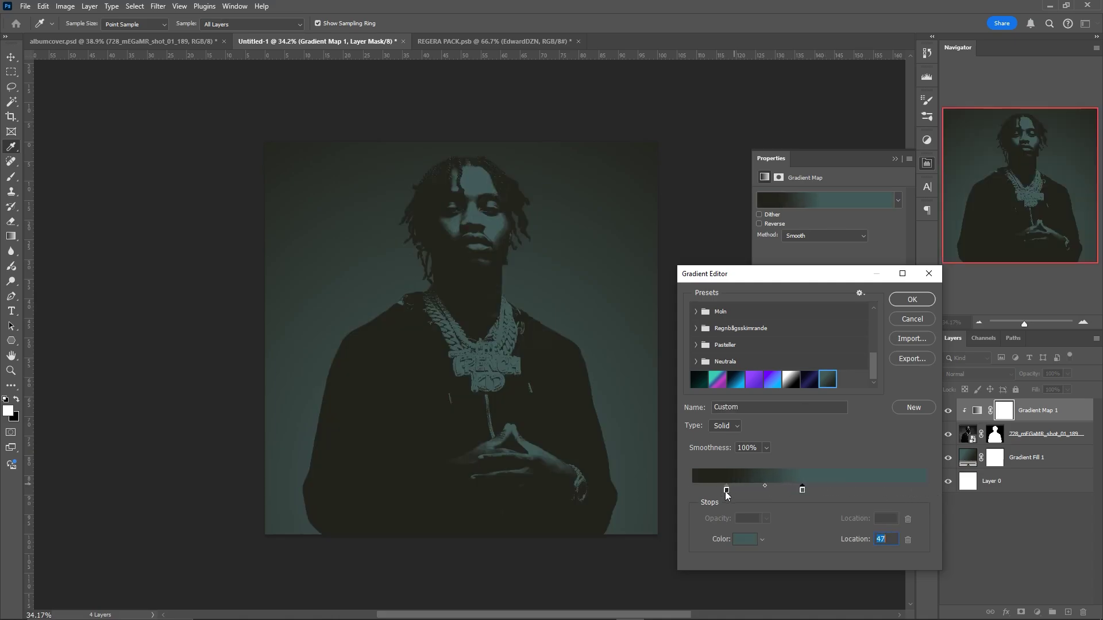
pyautogui.moveTo(726, 489); pyautogui.dragTo(677, 489)
pyautogui.click(814, 490)
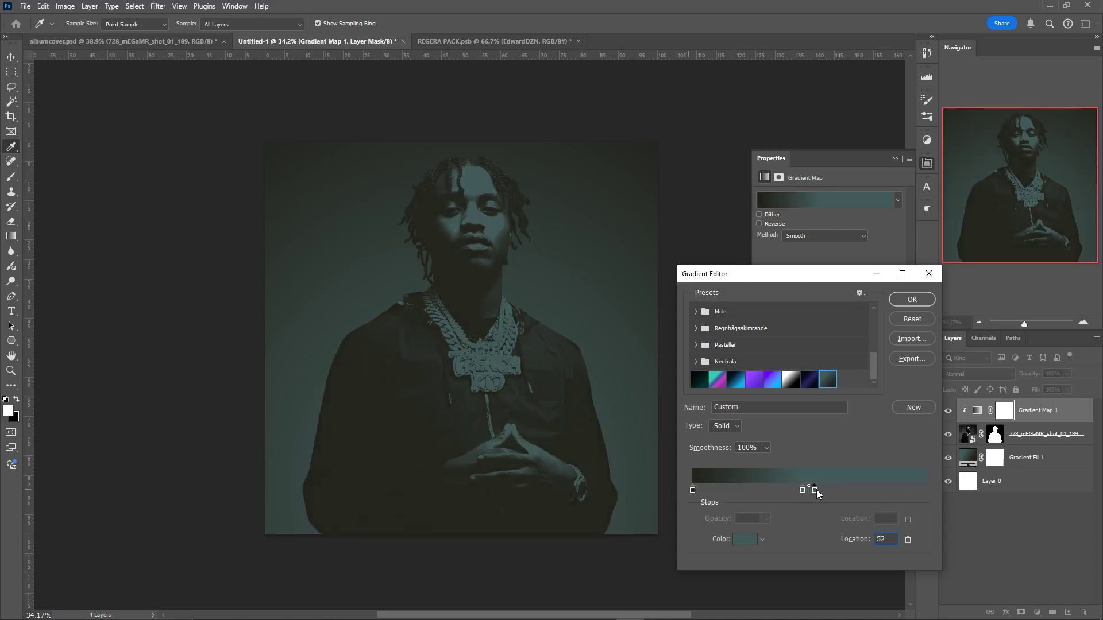
pyautogui.moveTo(808, 490); pyautogui.dragTo(872, 488)
pyautogui.doubleClick(871, 489)
pyautogui.moveTo(623, 465)
pyautogui.mouseDown()
pyautogui.moveTo(566, 401)
pyautogui.moveTo(568, 425)
pyautogui.mouseUp()
pyautogui.click(571, 425)
pyautogui.click(808, 398)
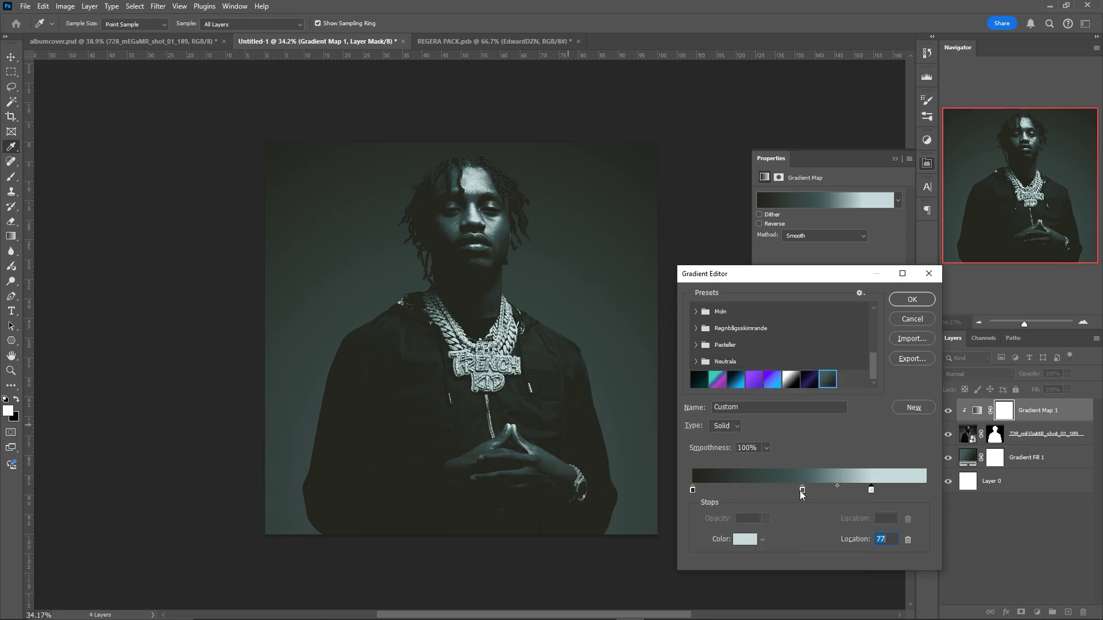
# Move the gradient's teal stop to 27% and accept the edited gradient map.
pyautogui.moveTo(802, 491); pyautogui.dragTo(760, 489)
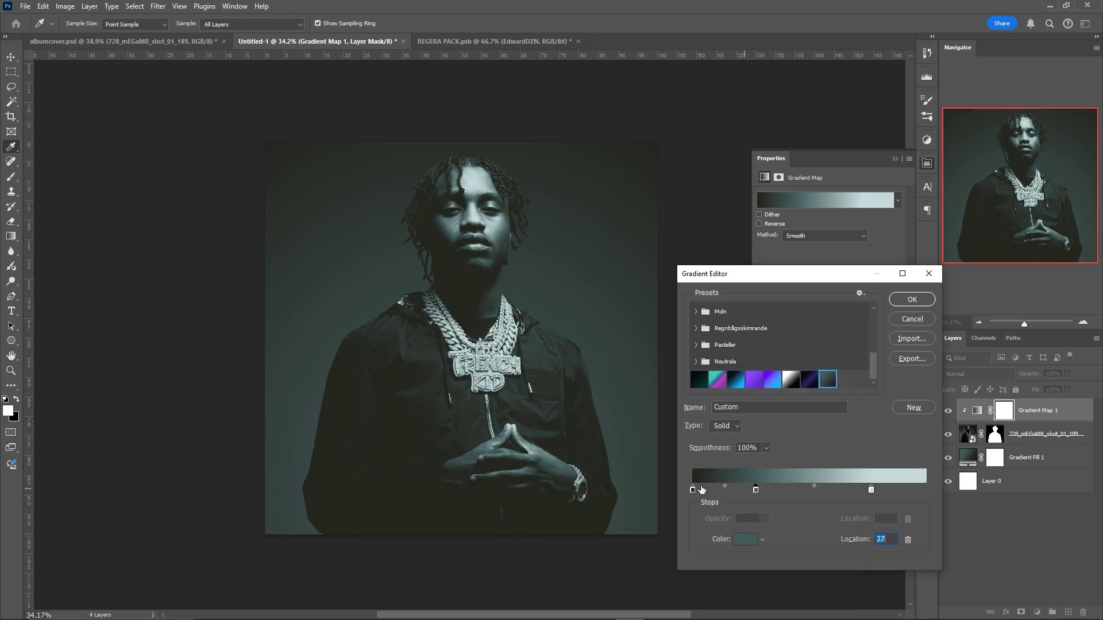
pyautogui.click(911, 299)
pyautogui.press('g')
pyautogui.click(896, 161)
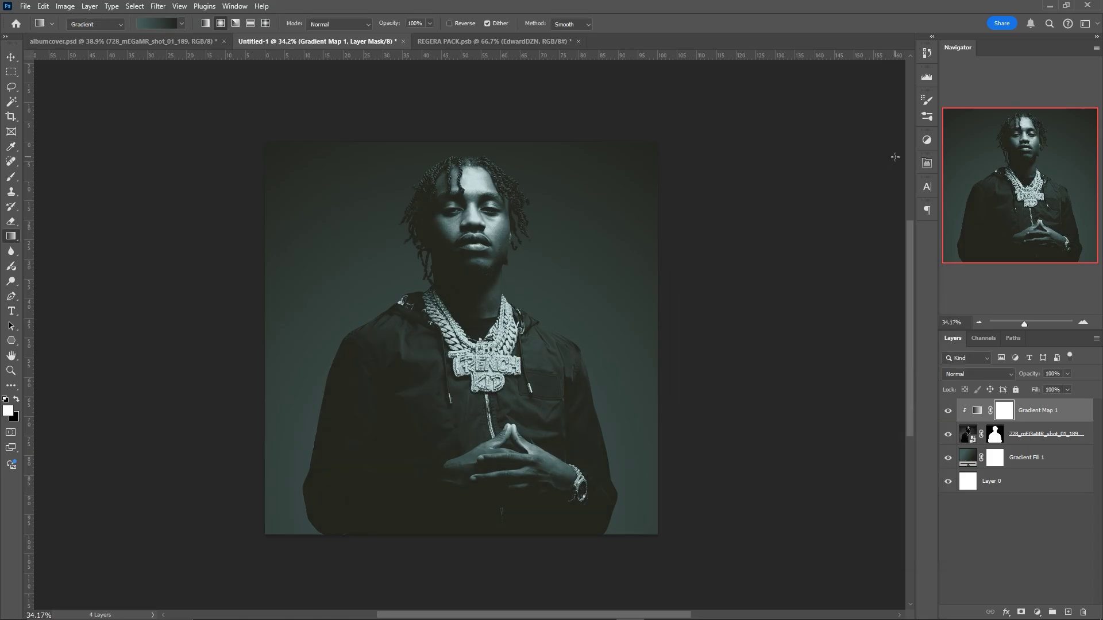
# Add an Exposure adjustment layer, clip it to the portrait, and place it directly beneath the Gradient Map layer.
pyautogui.scroll(1, 894, 163)
pyautogui.press('b')
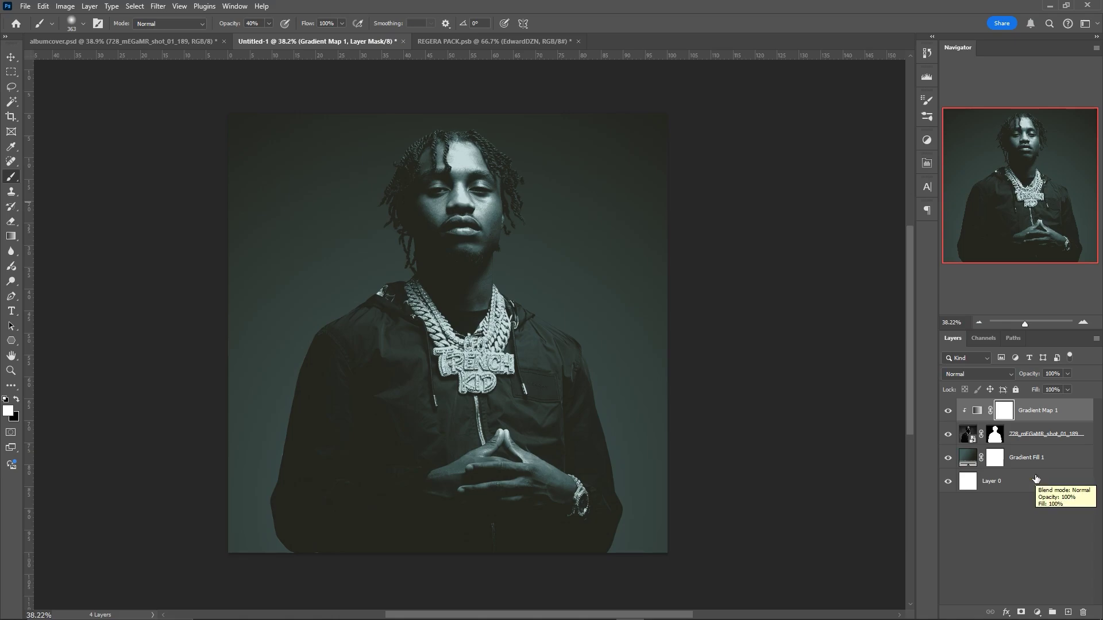
pyautogui.click(1039, 613)
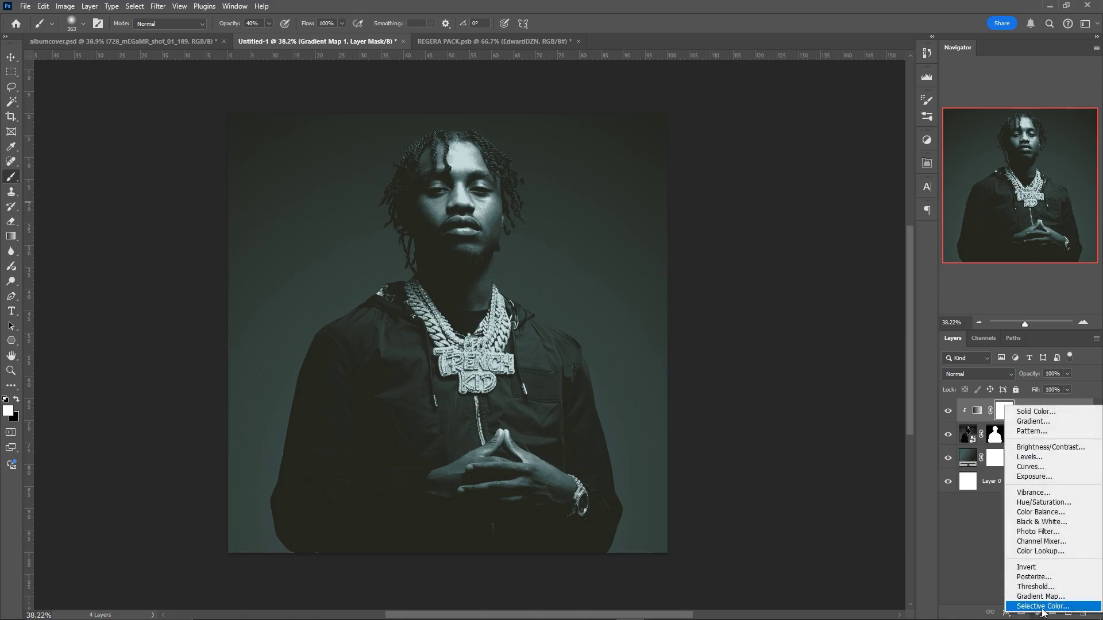
pyautogui.click(1056, 480)
pyautogui.rightClick(1064, 410)
pyautogui.click(1045, 372)
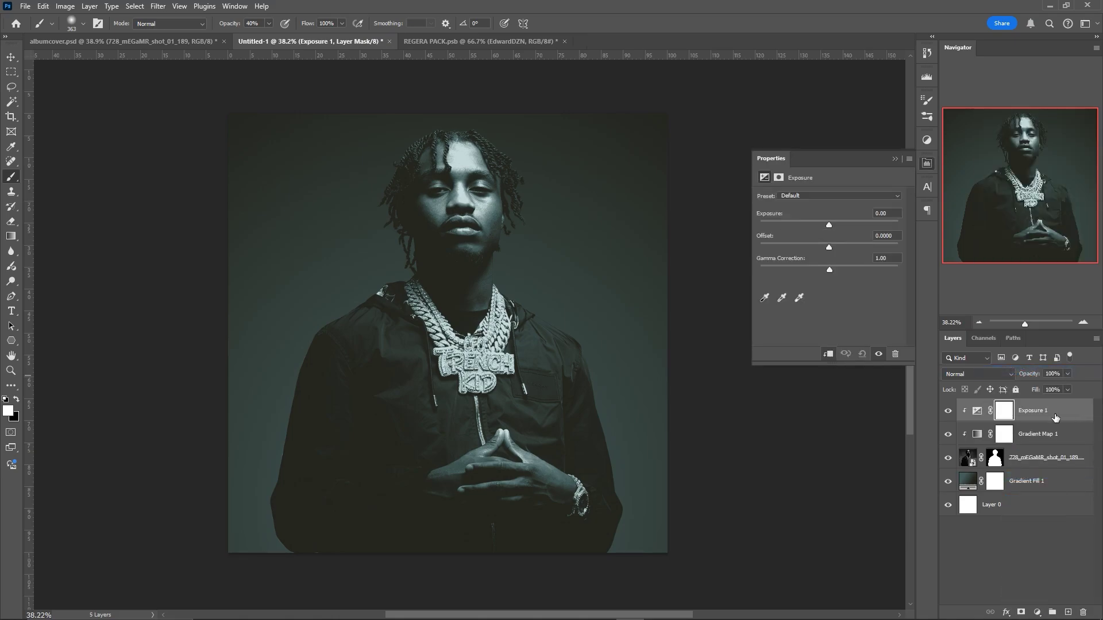
pyautogui.moveTo(1051, 411); pyautogui.dragTo(1058, 440)
# Set the exposure to +1.78 and the offset to -0.0042, and invert the adjustment's mask to black.
pyautogui.moveTo(829, 225); pyautogui.dragTo(828, 247)
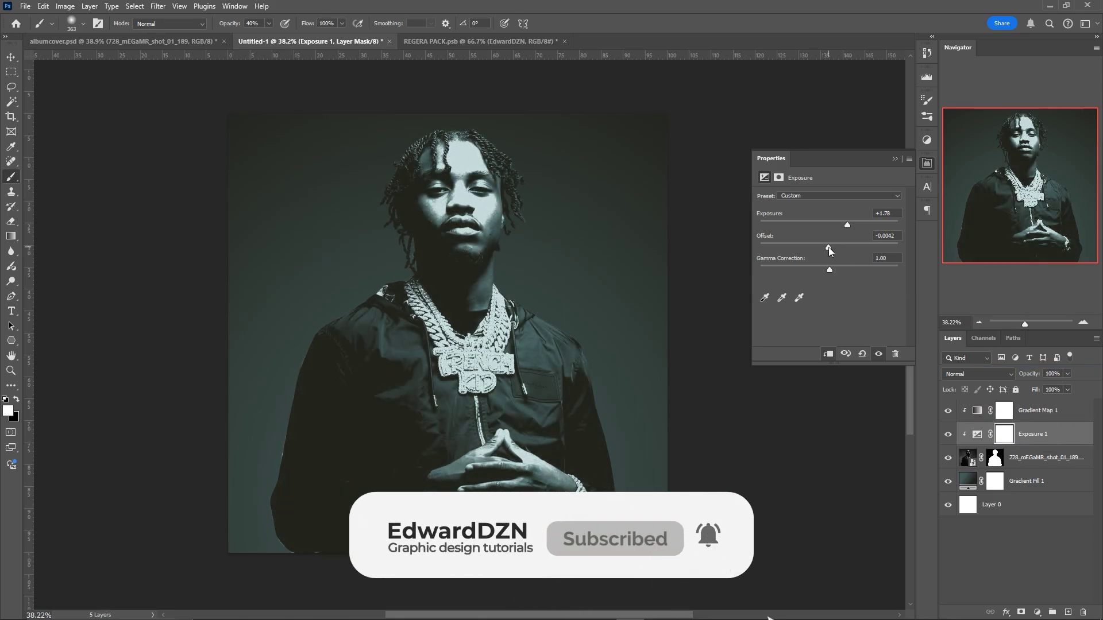
pyautogui.click(894, 158)
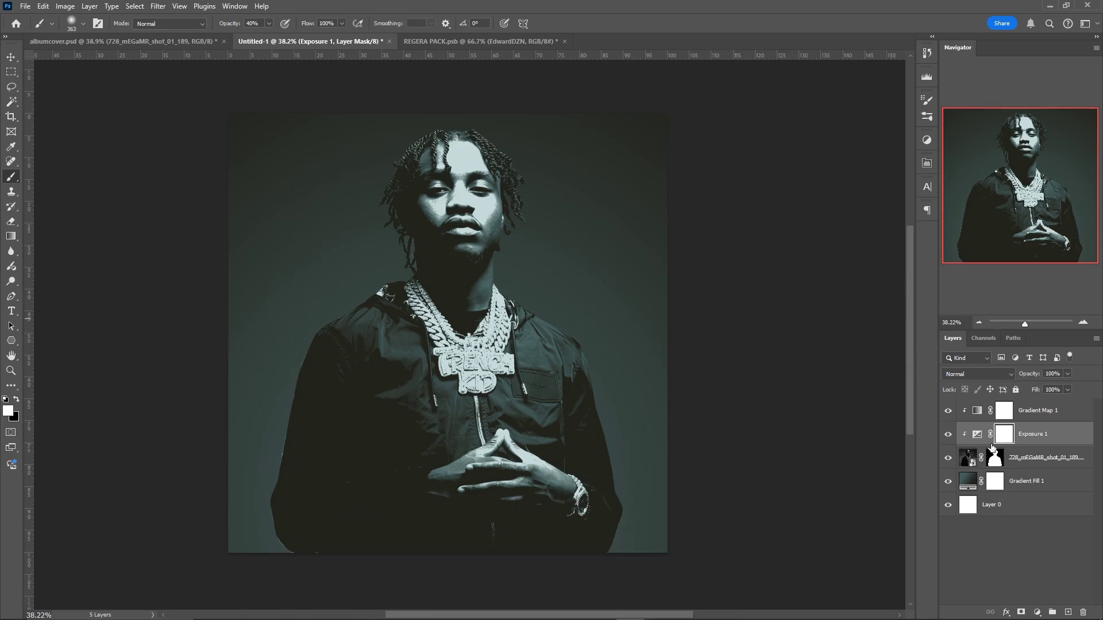
pyautogui.hotkey('ctrl', 'i')
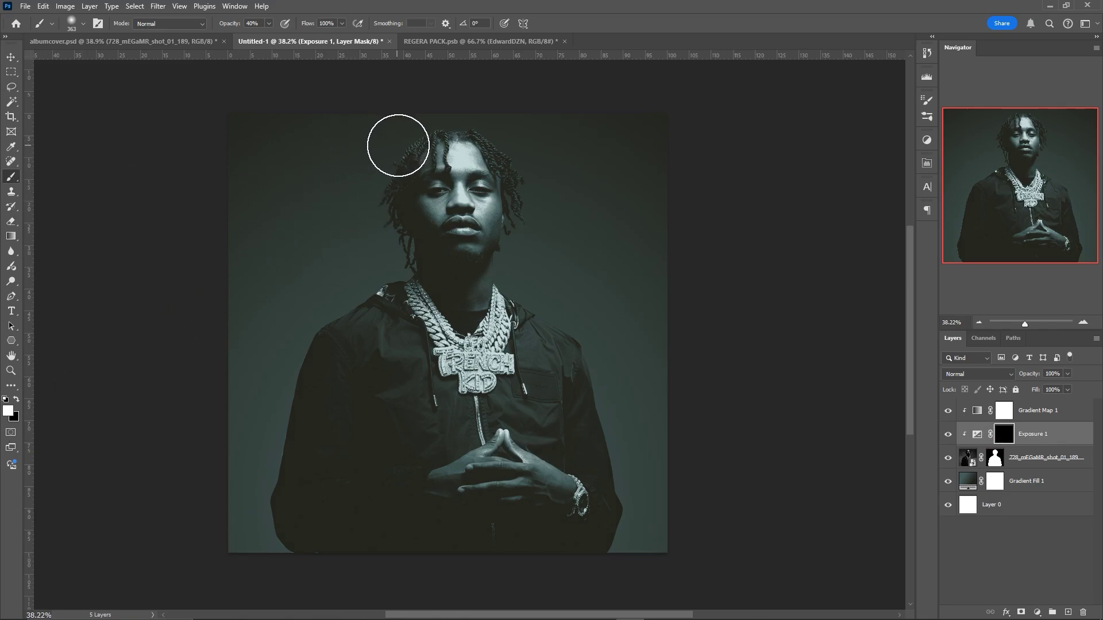
# Paint white on the Exposure mask over the hair at 40% brush opacity and over the neck chains at 100%.
pyautogui.moveTo(371, 185)
pyautogui.mouseDown()
pyautogui.moveTo(460, 158)
pyautogui.moveTo(473, 134)
pyautogui.moveTo(512, 162)
pyautogui.moveTo(537, 214)
pyautogui.moveTo(441, 125)
pyautogui.moveTo(389, 171)
pyautogui.moveTo(363, 219)
pyautogui.moveTo(391, 245)
pyautogui.mouseUp()
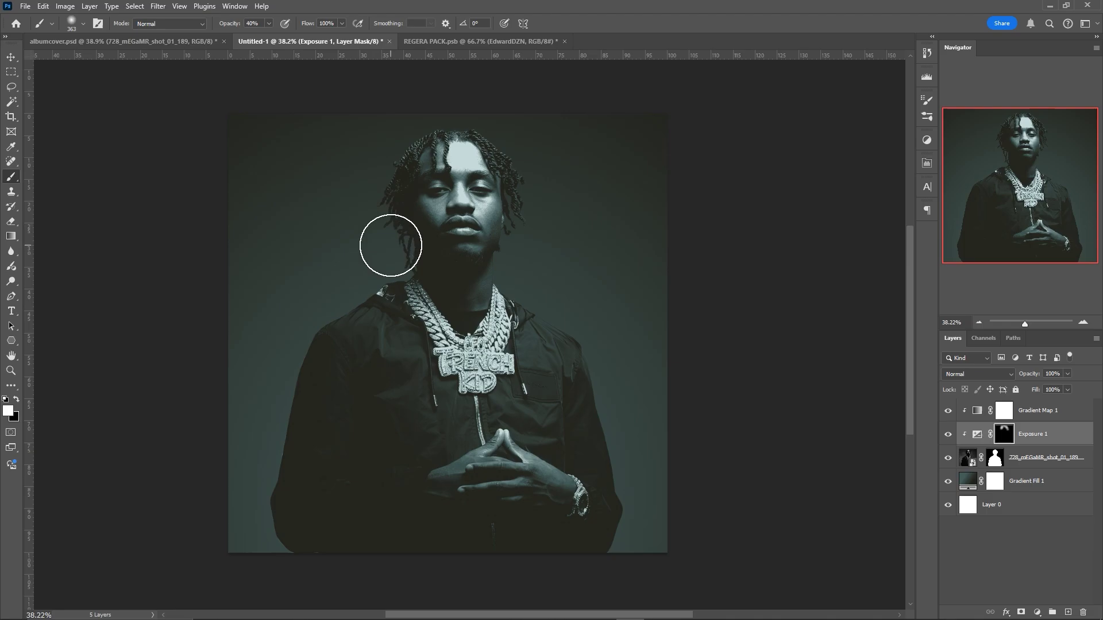
pyautogui.scroll(3, 456, 210)
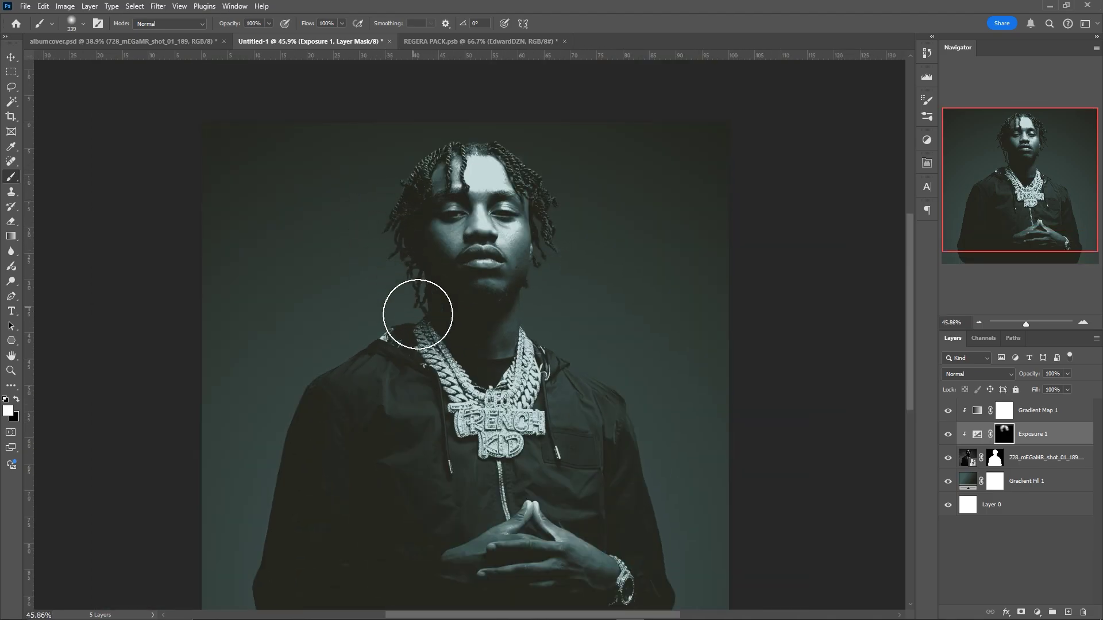
pyautogui.moveTo(418, 315)
pyautogui.mouseDown()
pyautogui.moveTo(408, 336)
pyautogui.moveTo(423, 329)
pyautogui.moveTo(501, 441)
pyautogui.moveTo(522, 423)
pyautogui.moveTo(536, 365)
pyautogui.mouseUp()
pyautogui.scroll(-2, 549, 376)
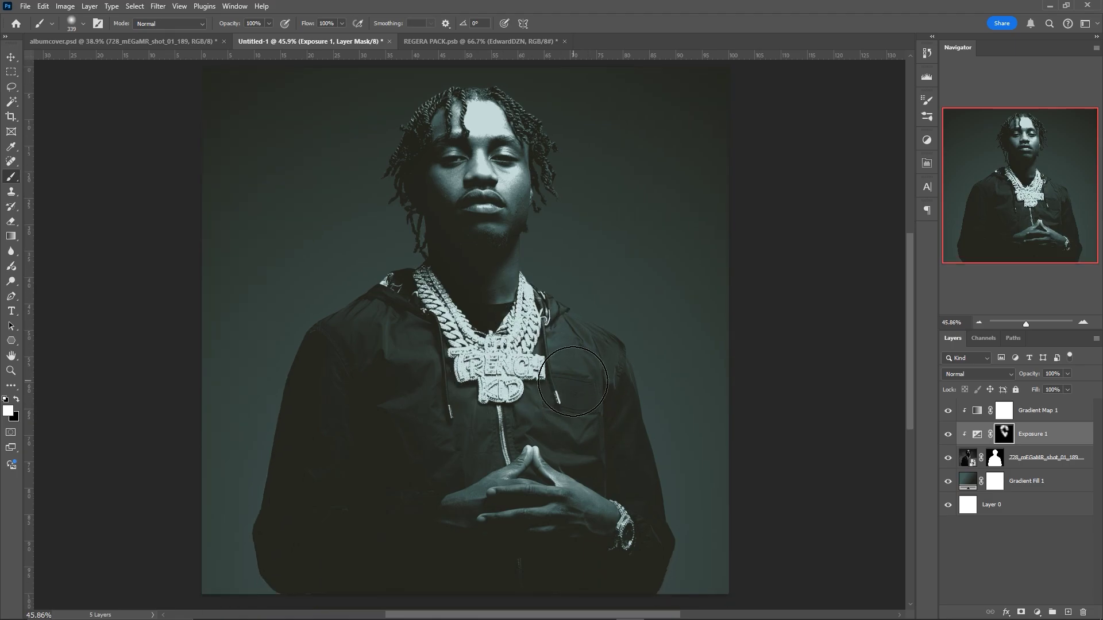
pyautogui.scroll(-1, 569, 367)
# Brighten the lips, chin and both eyes by painting white on the Exposure mask with a smaller brush.
pyautogui.scroll(3, 493, 210)
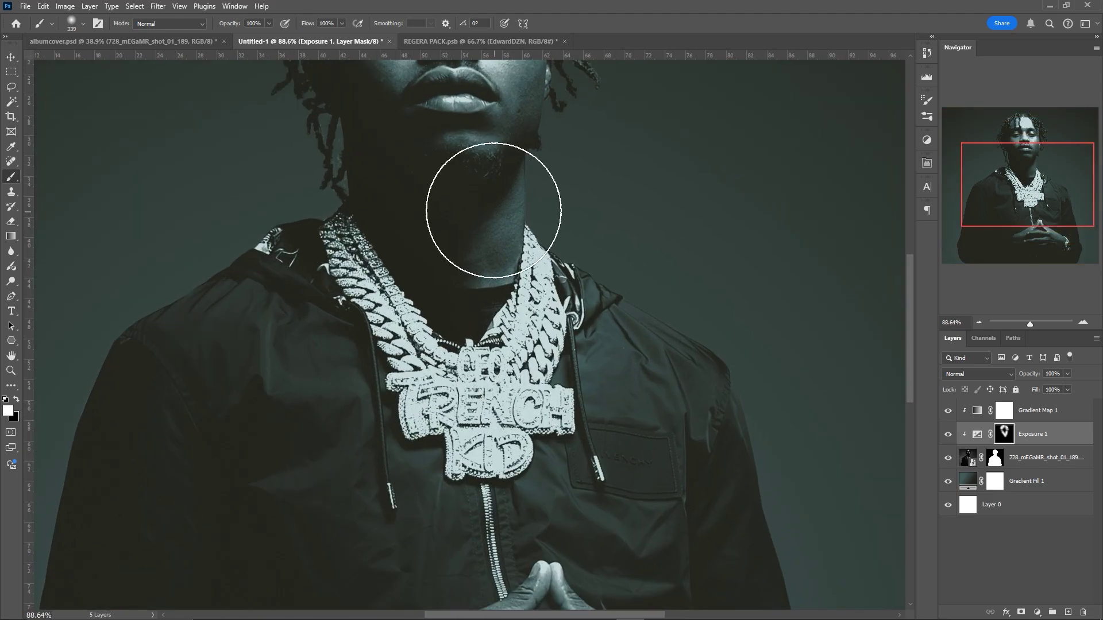
pyautogui.scroll(4, 489, 219)
pyautogui.scroll(7, 466, 231)
pyautogui.moveTo(473, 271); pyautogui.dragTo(319, 268)
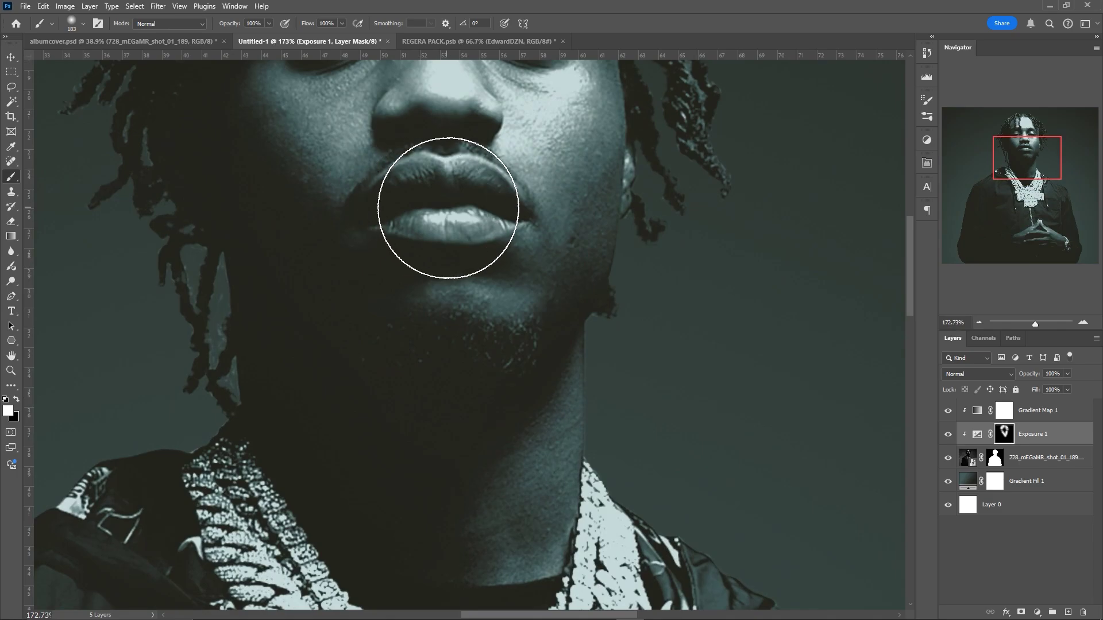
pyautogui.moveTo(487, 288)
pyautogui.mouseDown()
pyautogui.moveTo(425, 284)
pyautogui.moveTo(442, 305)
pyautogui.mouseUp()
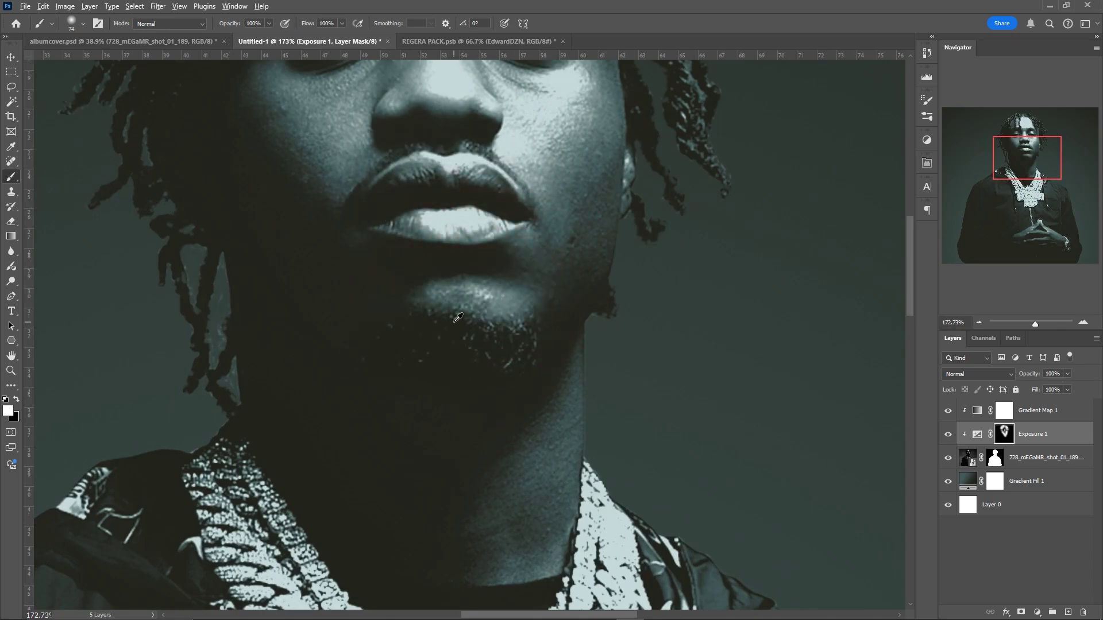
pyautogui.scroll(-2, 457, 317)
pyautogui.moveTo(380, 213); pyautogui.dragTo(375, 214)
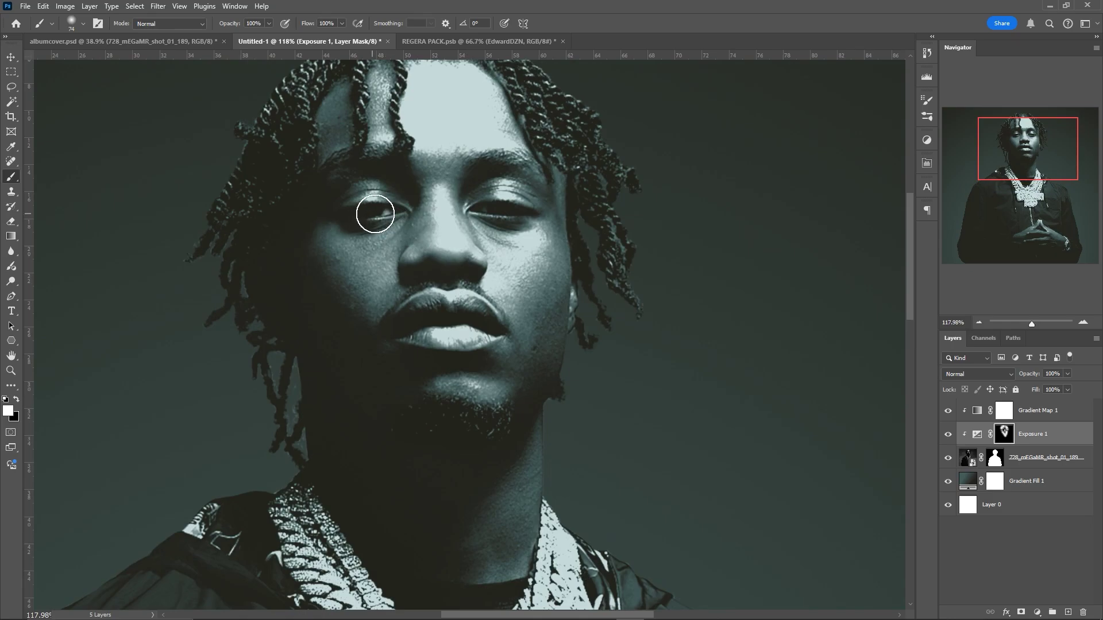
pyautogui.moveTo(489, 216); pyautogui.dragTo(530, 215)
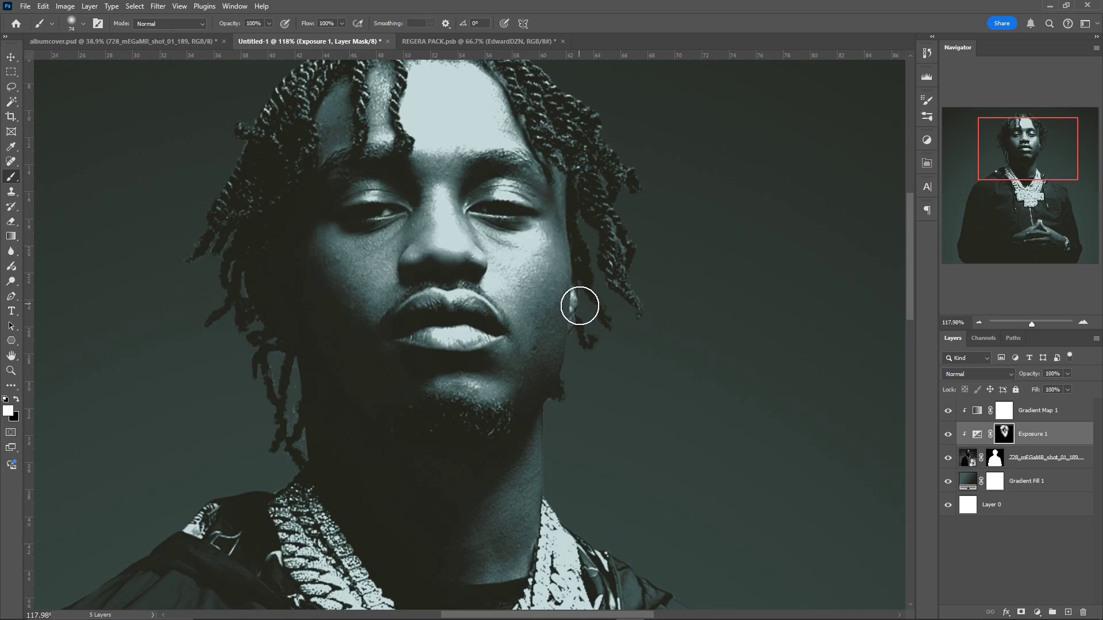
# Paint white on the Exposure mask over the watch on the wrist to brighten it.
pyautogui.scroll(-5, 522, 402)
pyautogui.scroll(-4, 421, 389)
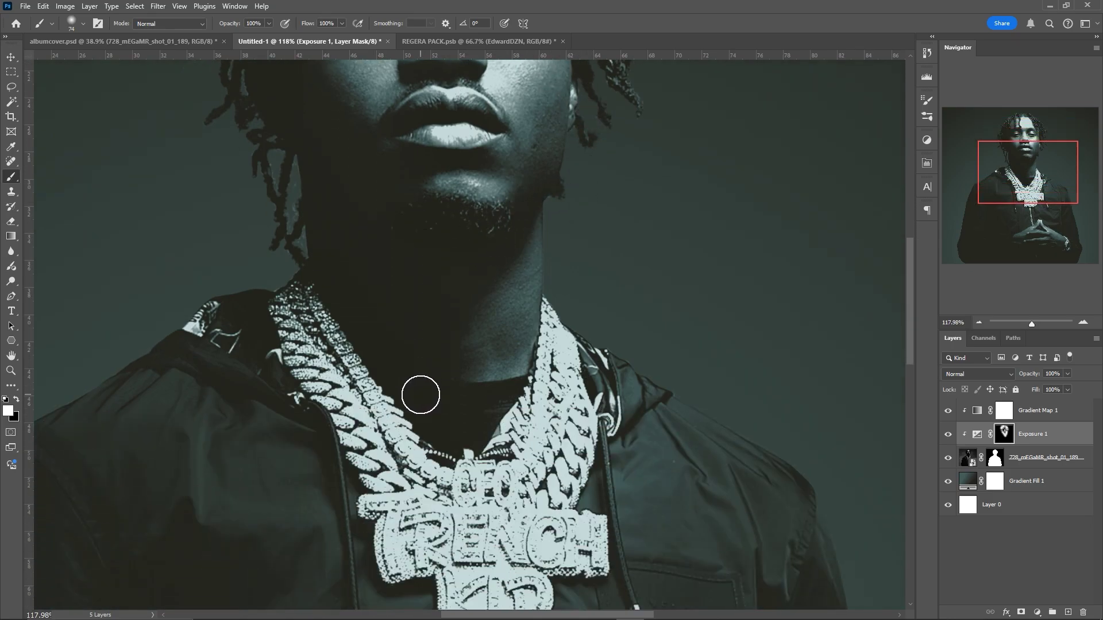
pyautogui.scroll(-3, 421, 394)
pyautogui.scroll(-7, 421, 394)
pyautogui.scroll(5, 580, 540)
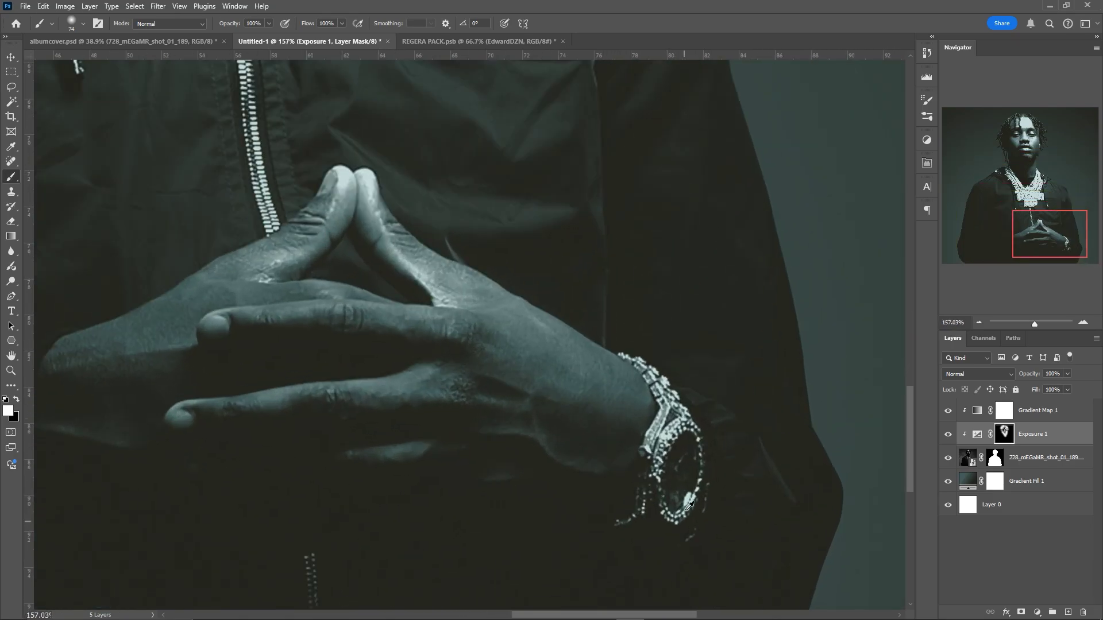
pyautogui.moveTo(626, 367)
pyautogui.mouseDown()
pyautogui.moveTo(665, 419)
pyautogui.moveTo(656, 506)
pyautogui.moveTo(679, 515)
pyautogui.moveTo(678, 428)
pyautogui.mouseUp()
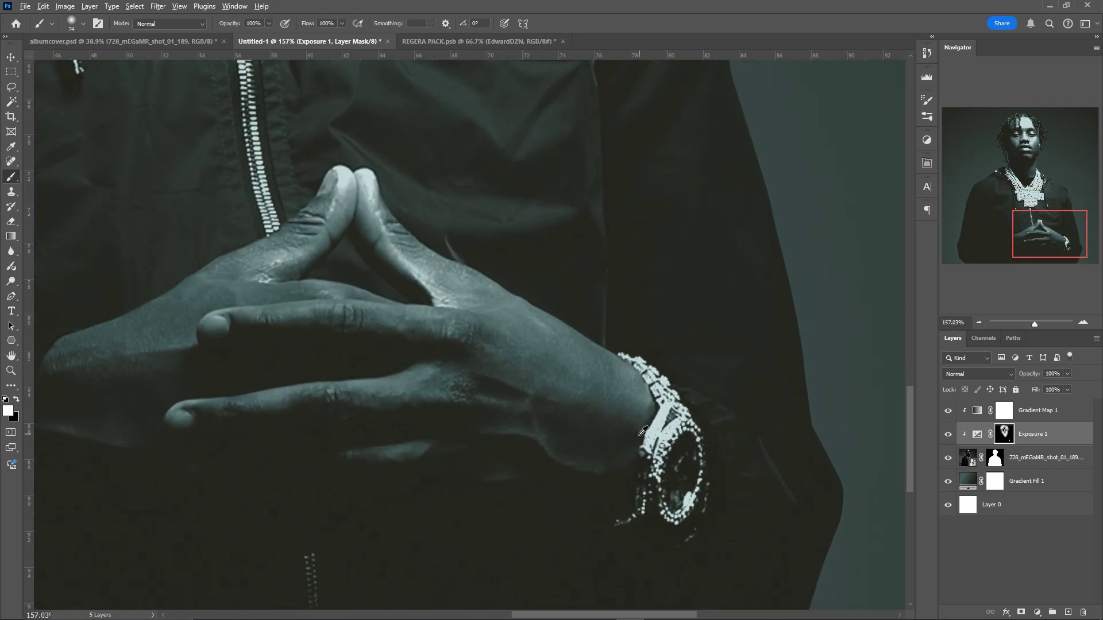
# Brighten the folds and highlights on the jacket's chest and shoulder by painting white on the Exposure mask.
pyautogui.scroll(-6, 625, 433)
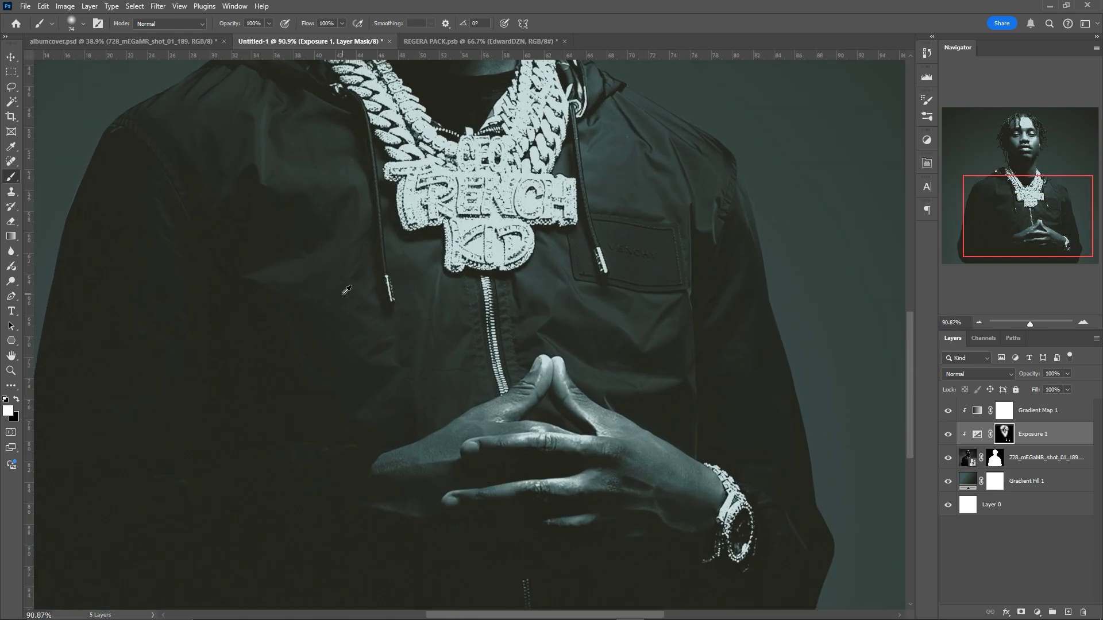
pyautogui.scroll(5, 346, 292)
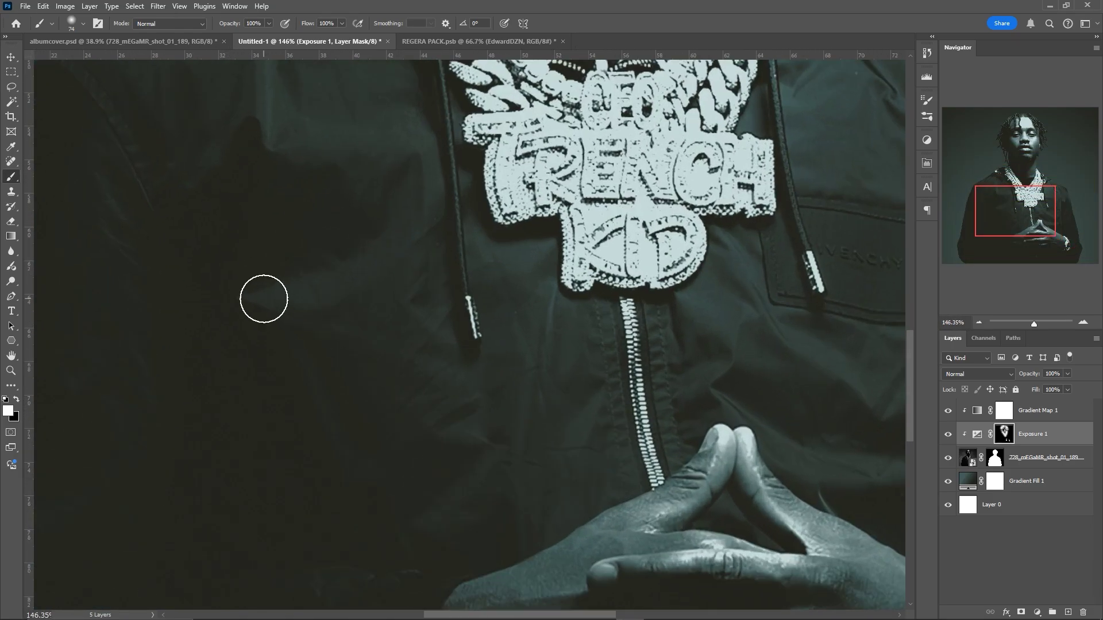
pyautogui.scroll(-3, 308, 316)
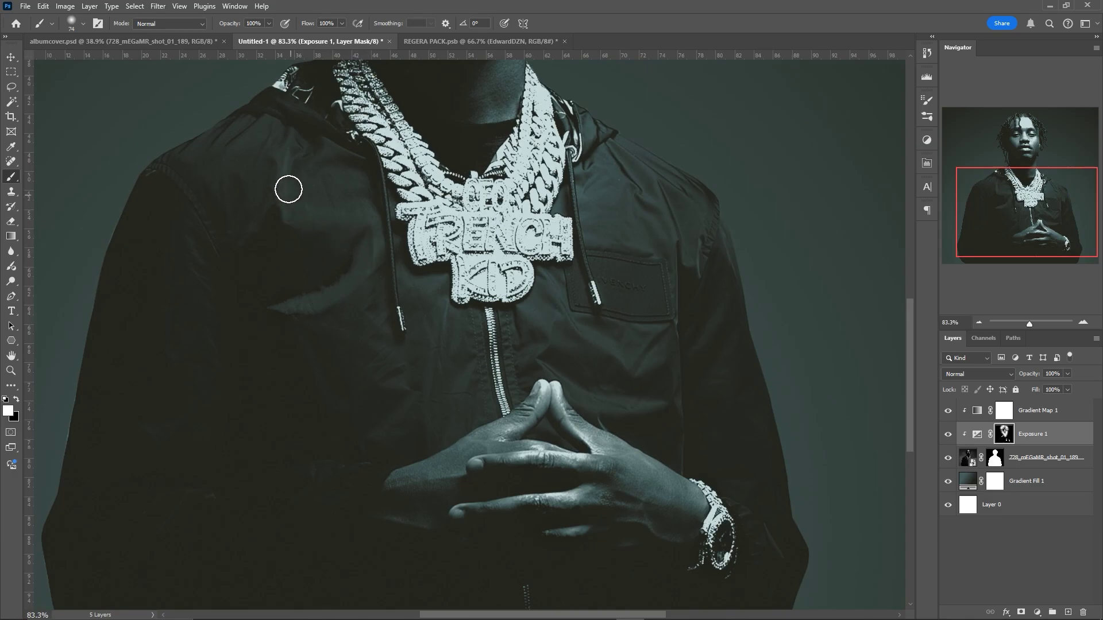
pyautogui.moveTo(285, 154); pyautogui.dragTo(288, 220)
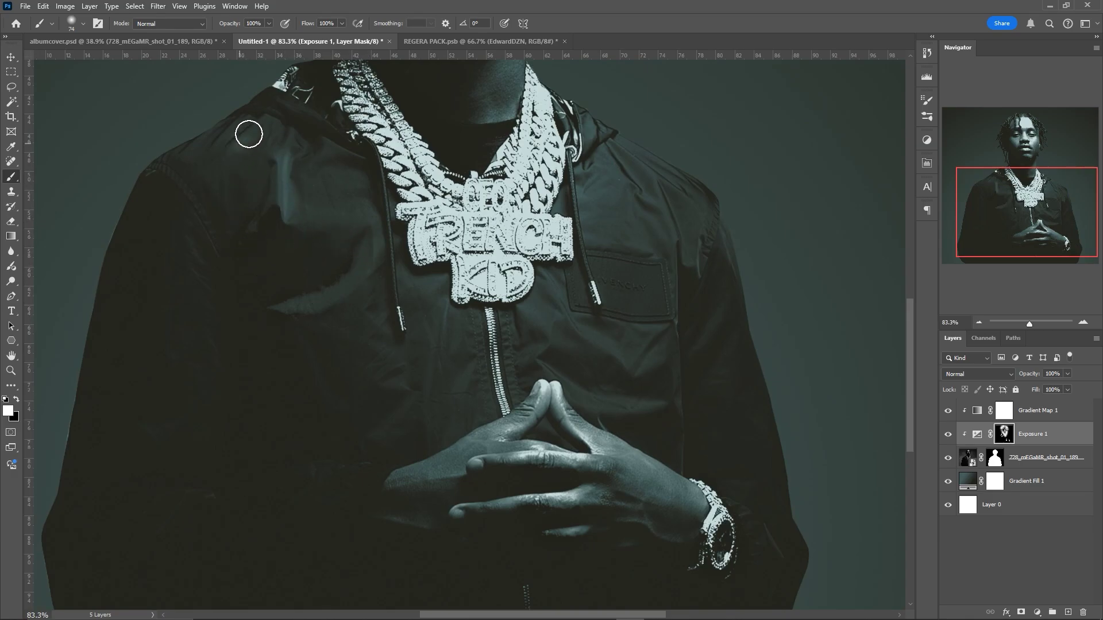
pyautogui.moveTo(248, 134); pyautogui.dragTo(227, 143)
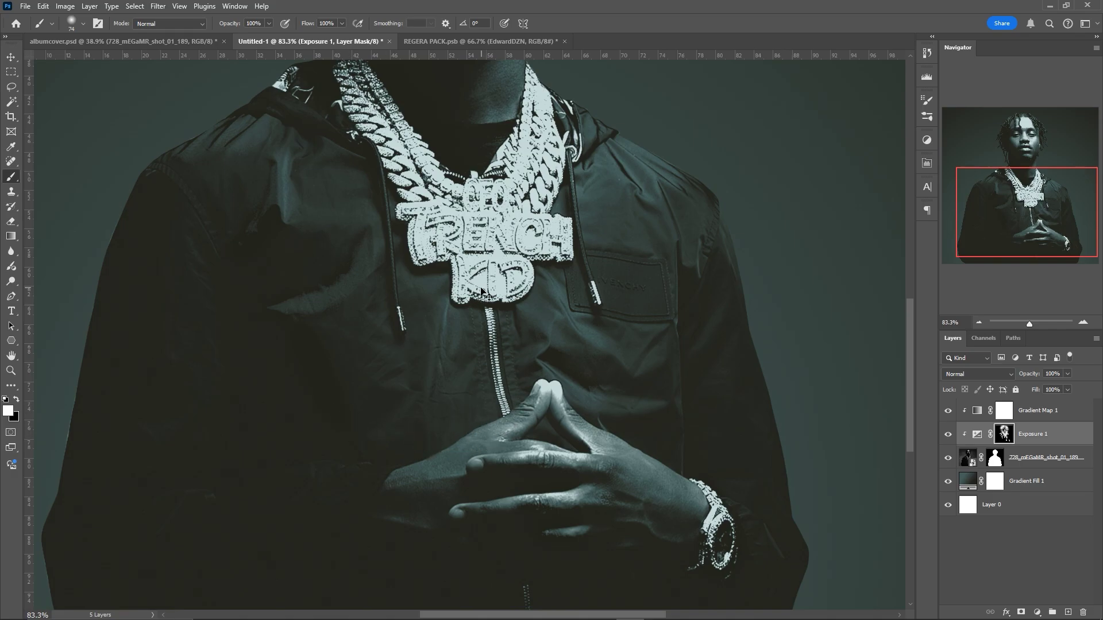
pyautogui.moveTo(300, 228); pyautogui.dragTo(363, 214)
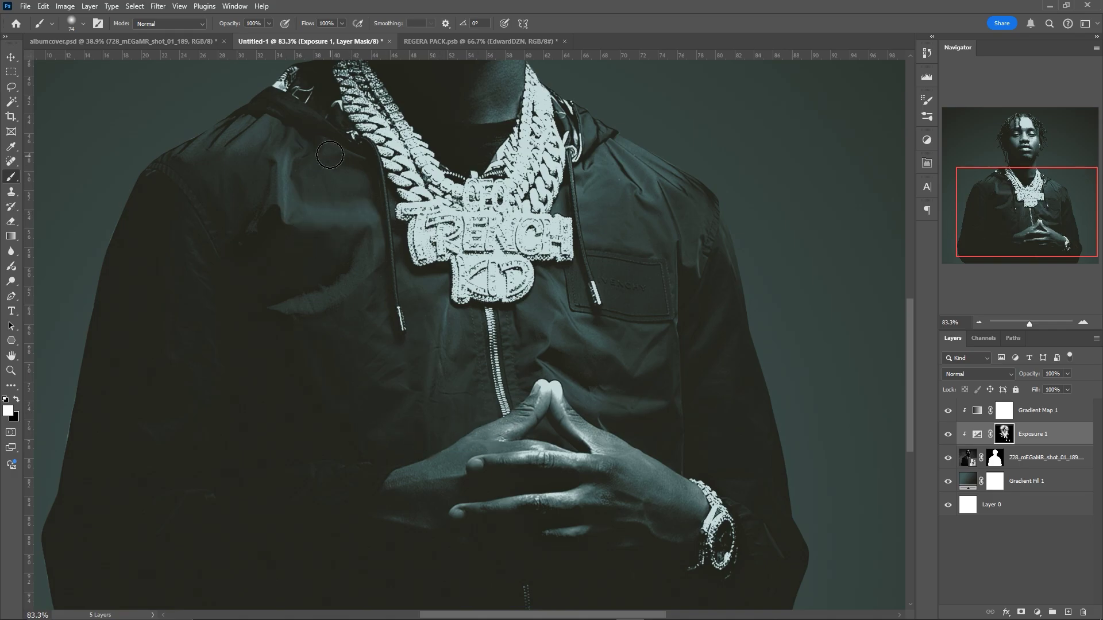
# Compare the whole portrait with the Exposure layer hidden and shown.
pyautogui.hotkey('ctrl', '0')
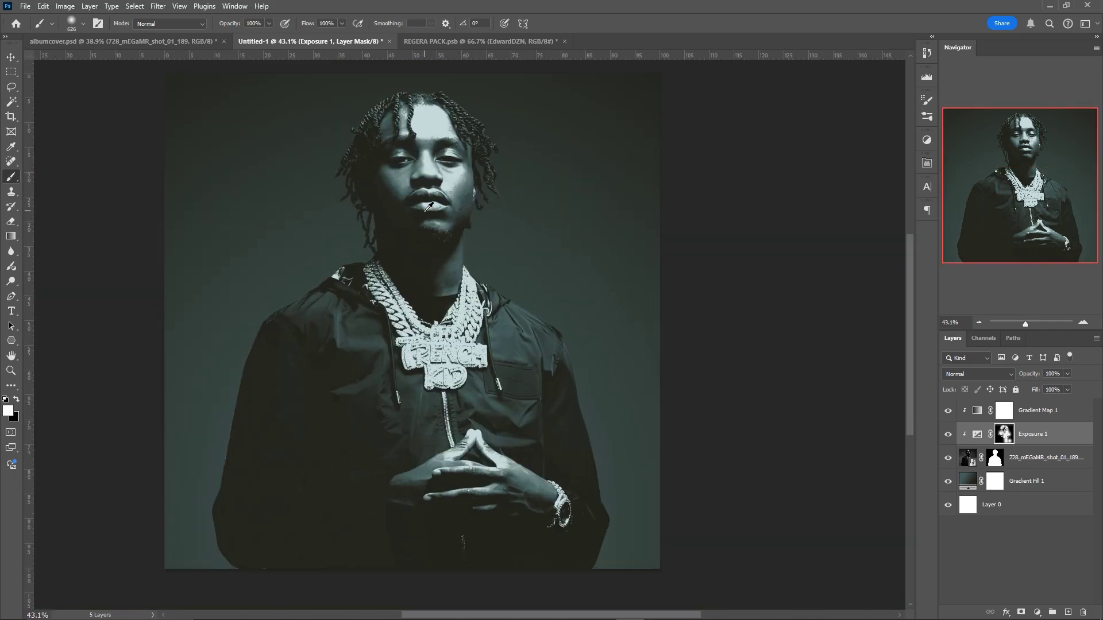
pyautogui.click(948, 435)
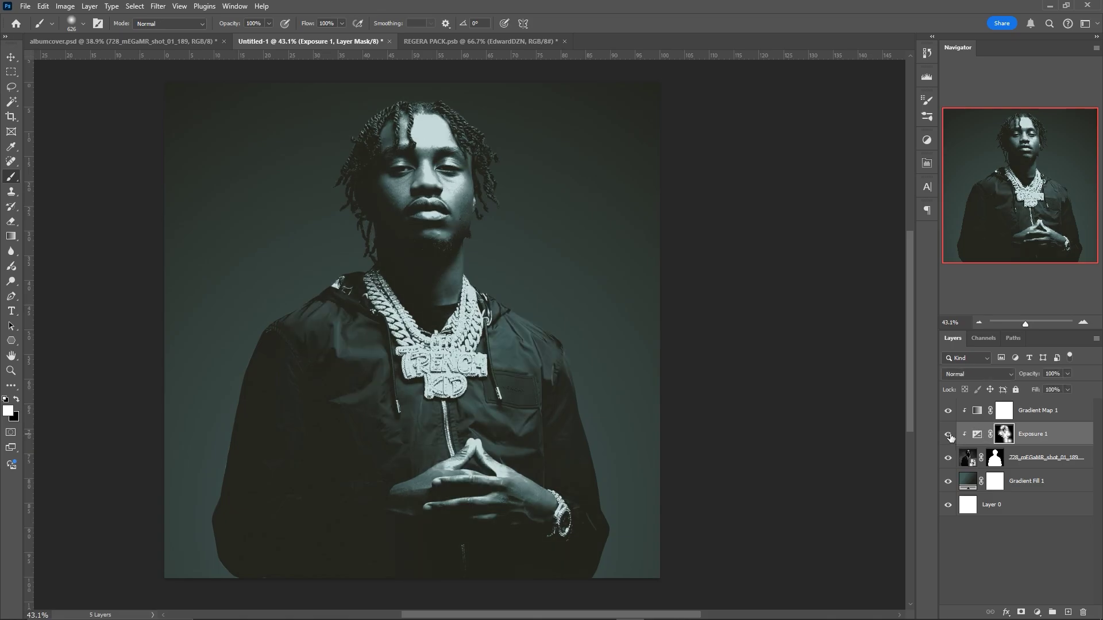
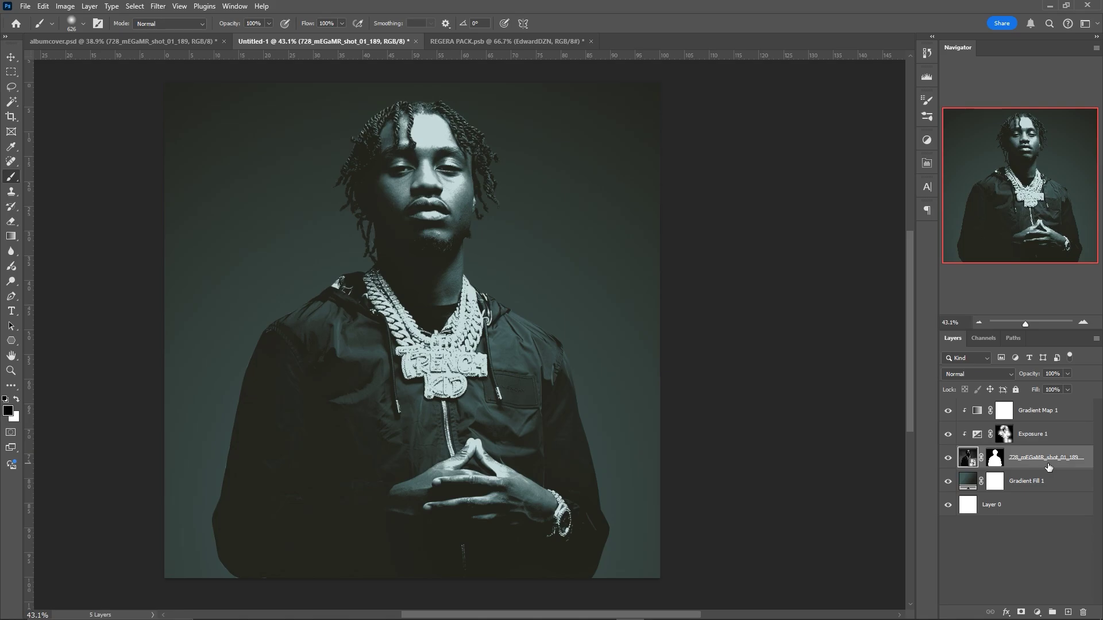
# Duplicate the portrait layer with its Exposure and Gradient Map adjustments and merge the copies into one layer.
pyautogui.keyDown('shift'); pyautogui.click(1058, 408); pyautogui.keyUp('shift')
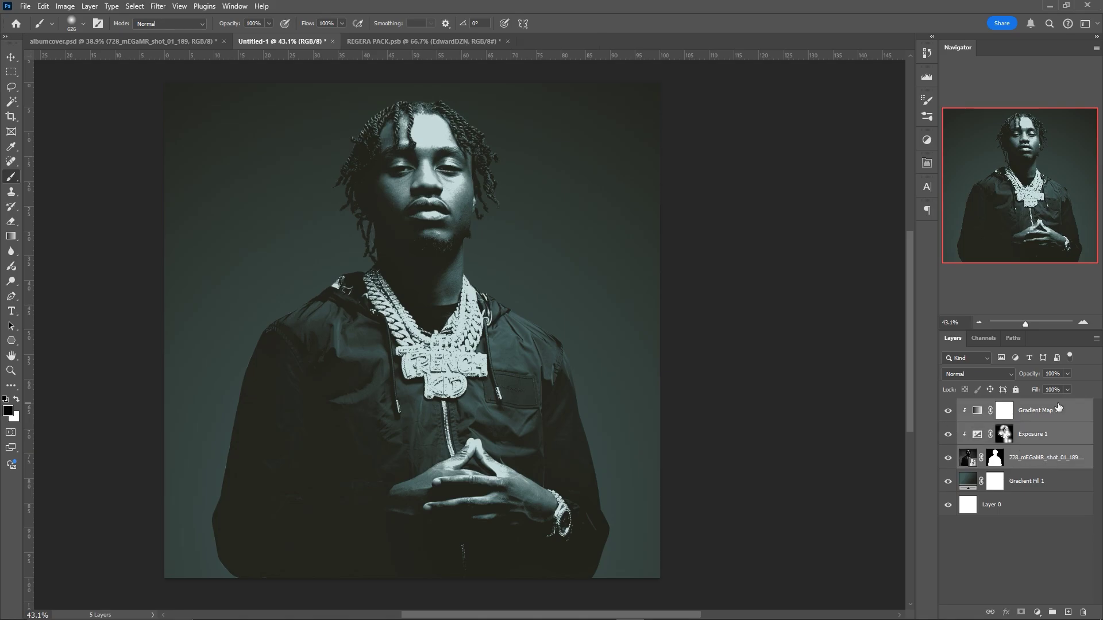
pyautogui.hotkey('ctrl', 'j')
pyautogui.hotkey('ctrl', 'e')
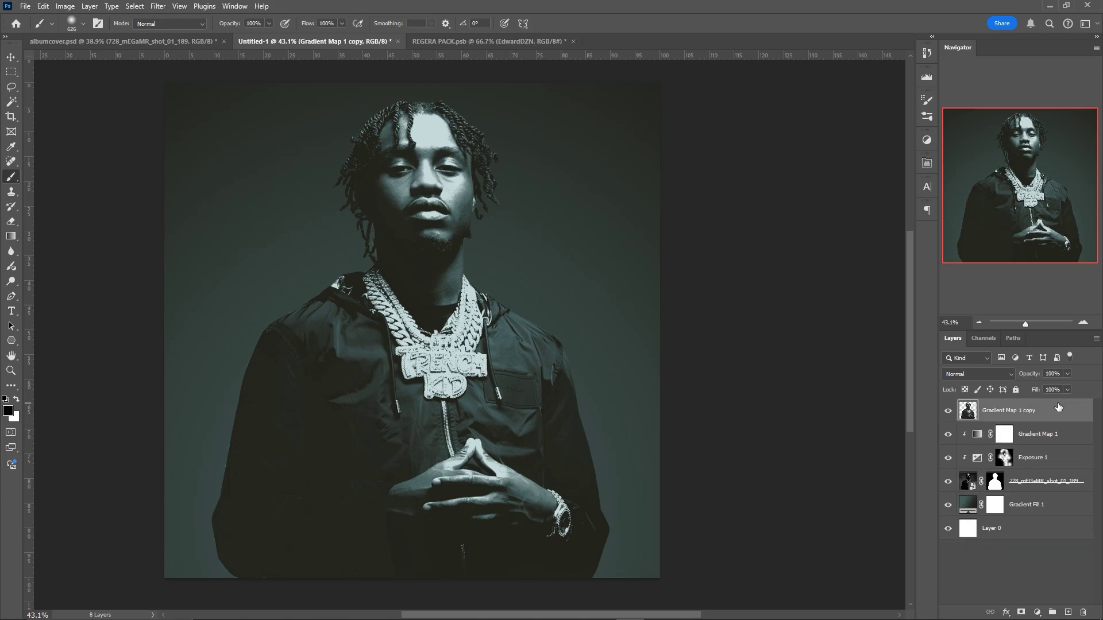
# Clip a Threshold adjustment at level 128 to the merged portrait copy and merge the two into one layer.
pyautogui.click(1037, 612)
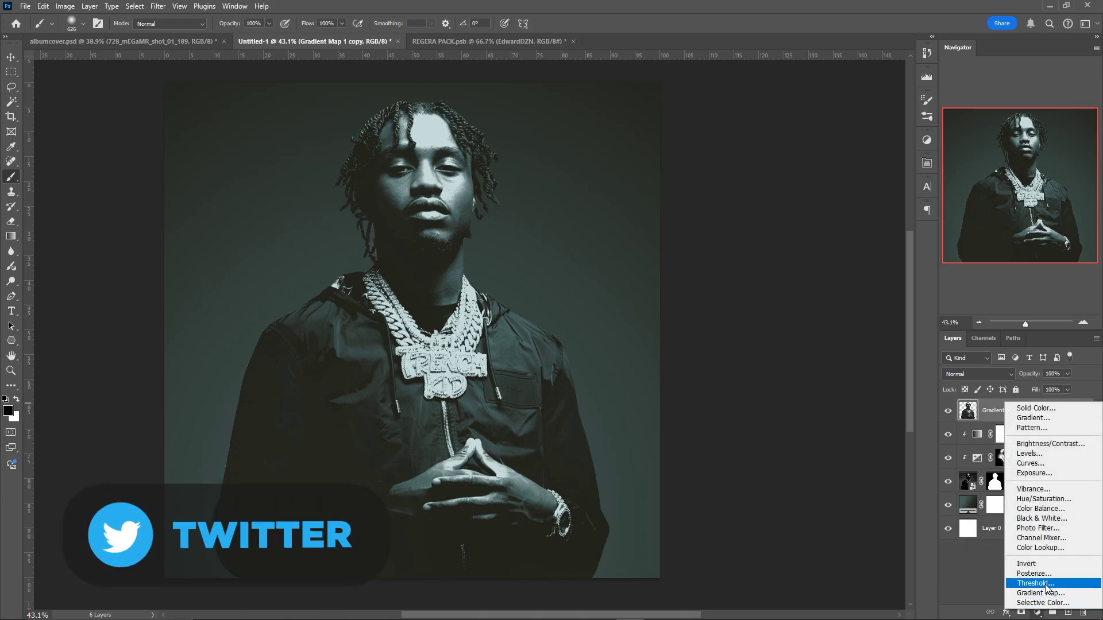
pyautogui.click(1032, 583)
pyautogui.rightClick(1034, 411)
pyautogui.click(1028, 371)
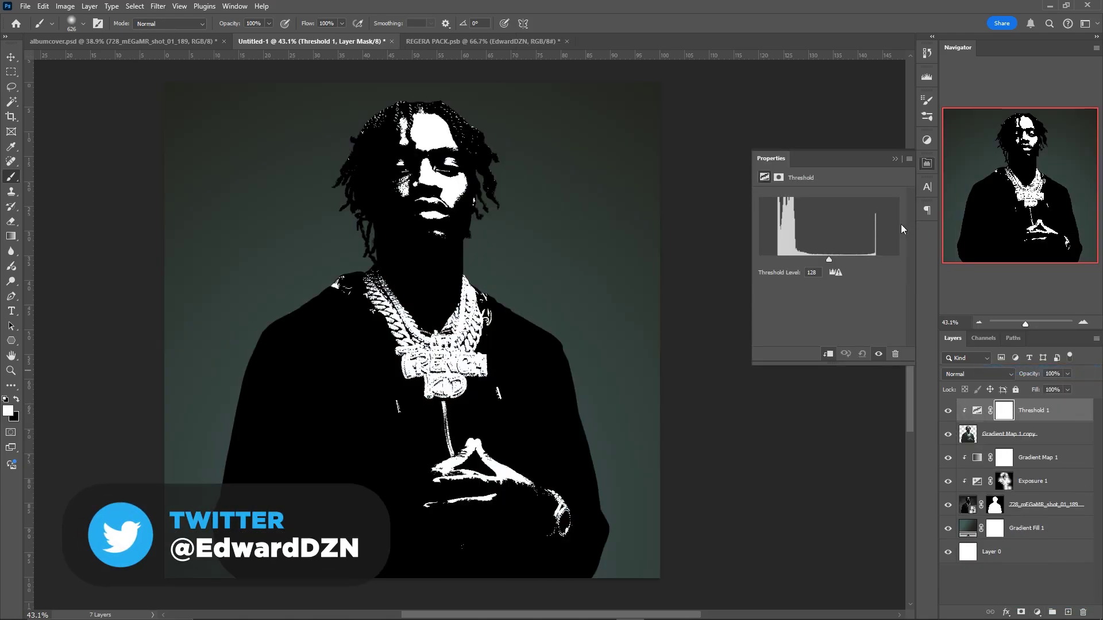
pyautogui.click(895, 159)
pyautogui.keyDown('shift'); pyautogui.click(1028, 435); pyautogui.keyUp('shift')
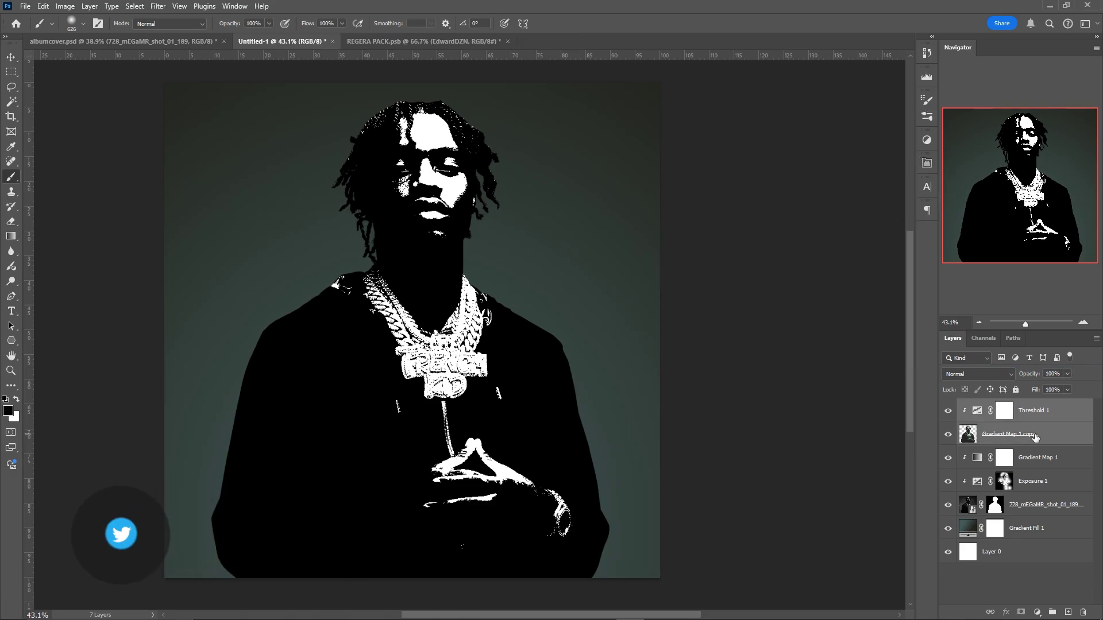
pyautogui.hotkey('ctrl', 'e')
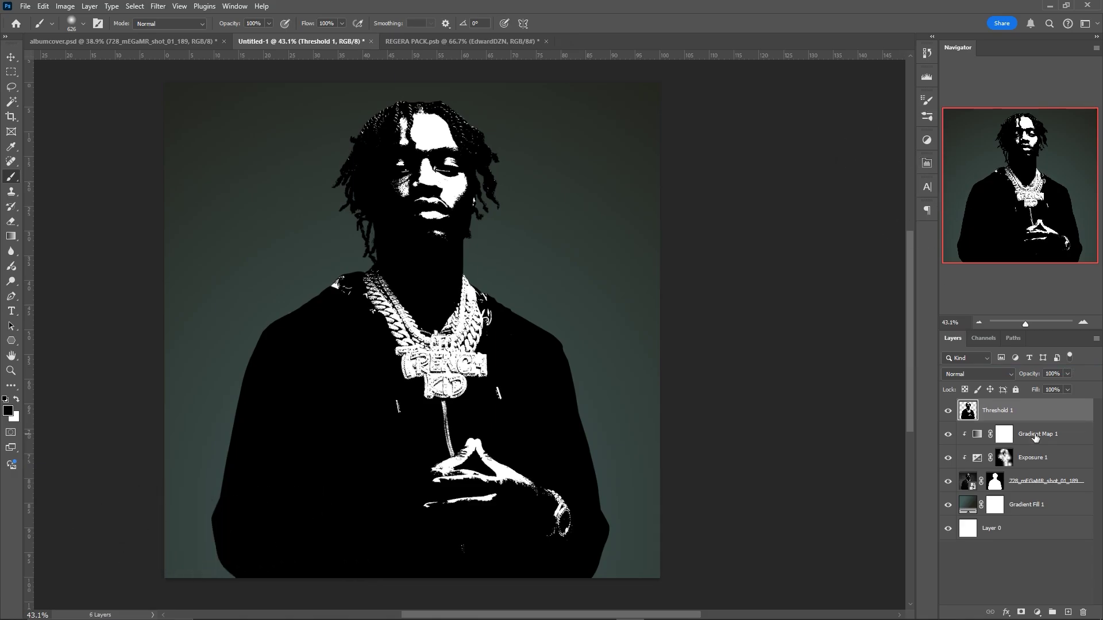
# Duplicate the threshold layer, hide the original, and apply a Motion Blur of -38° and 89 pixels to the copy.
pyautogui.hotkey('ctrl', 'j')
pyautogui.click(948, 433)
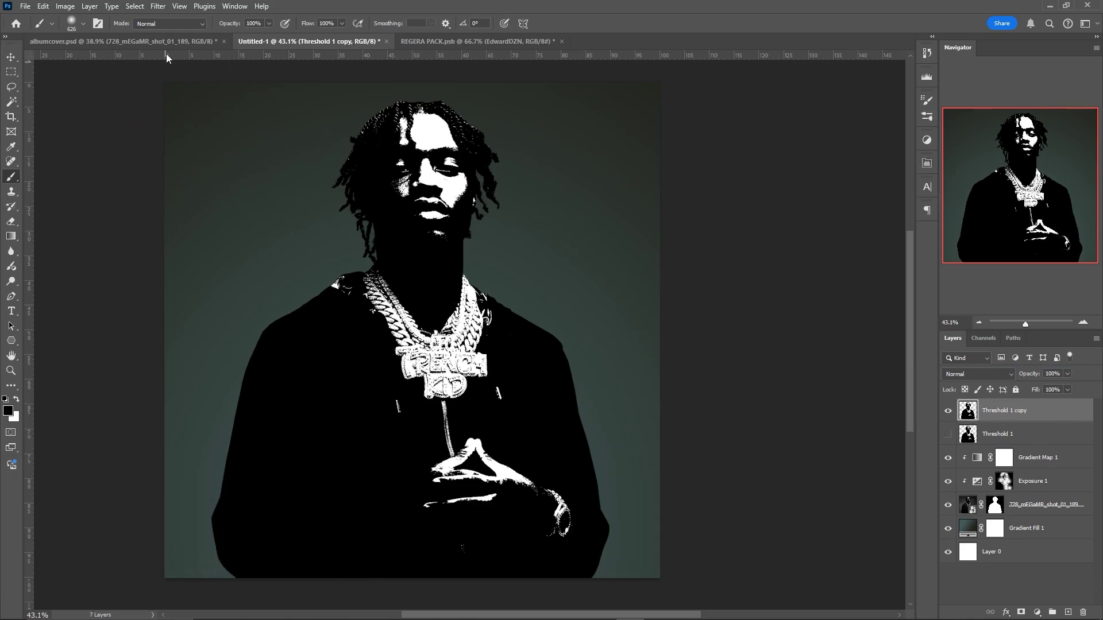
pyautogui.click(158, 6)
pyautogui.moveTo(210, 178)
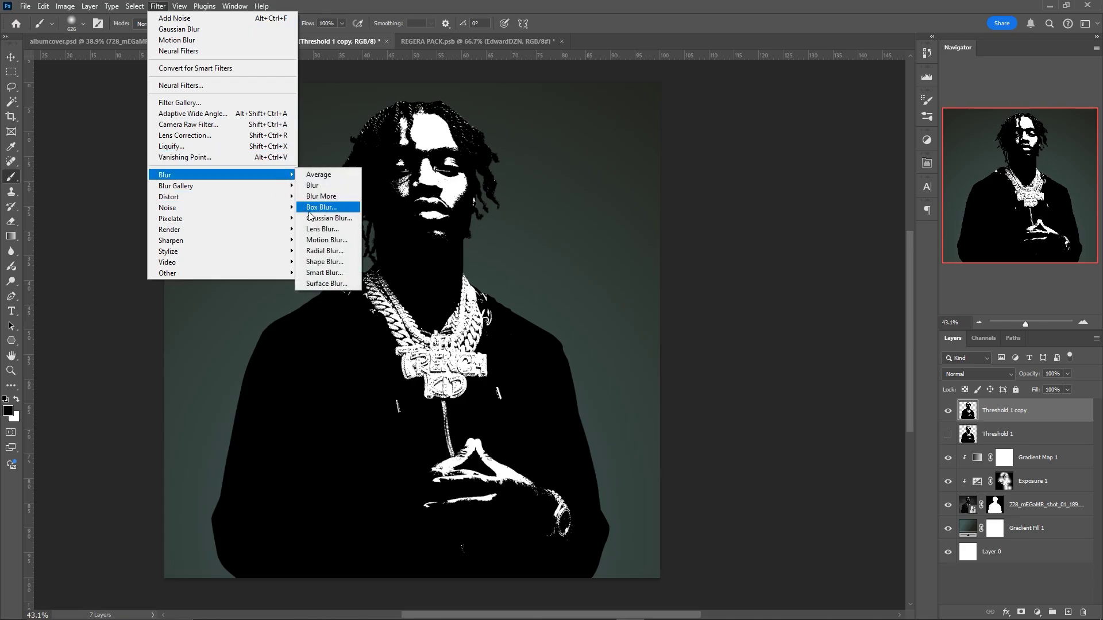
pyautogui.click(330, 238)
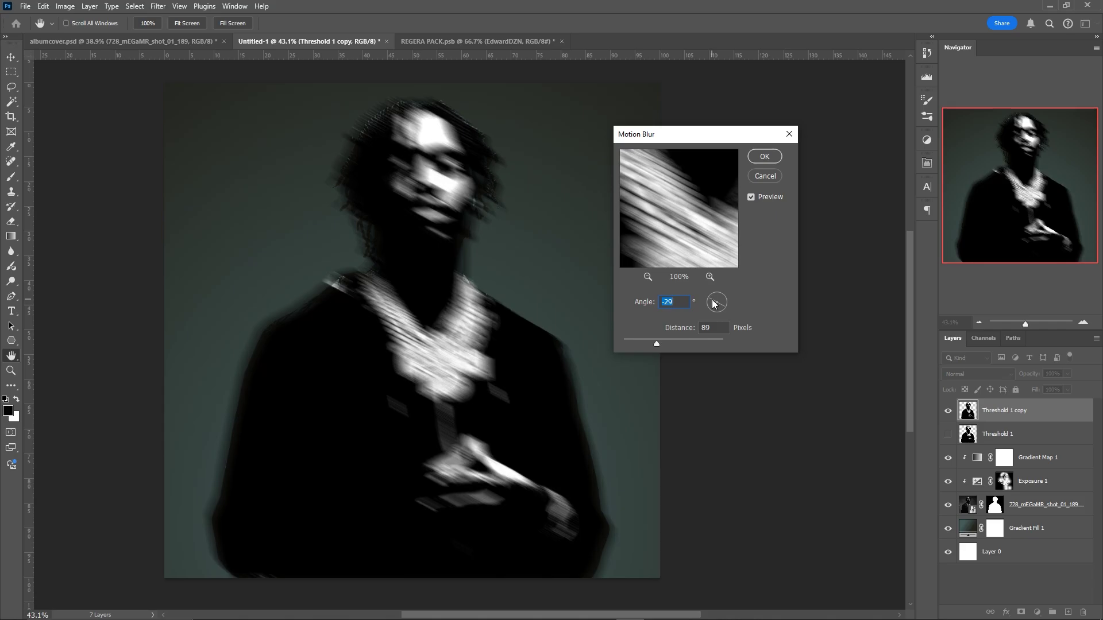
pyautogui.click(713, 304)
pyautogui.press('Return')
# Hide the blurred copy, show the original threshold layer, and apply a Motion Blur of 31° and 89 pixels to it.
pyautogui.click(948, 410)
pyautogui.click(948, 433)
pyautogui.click(963, 433)
pyautogui.click(156, 6)
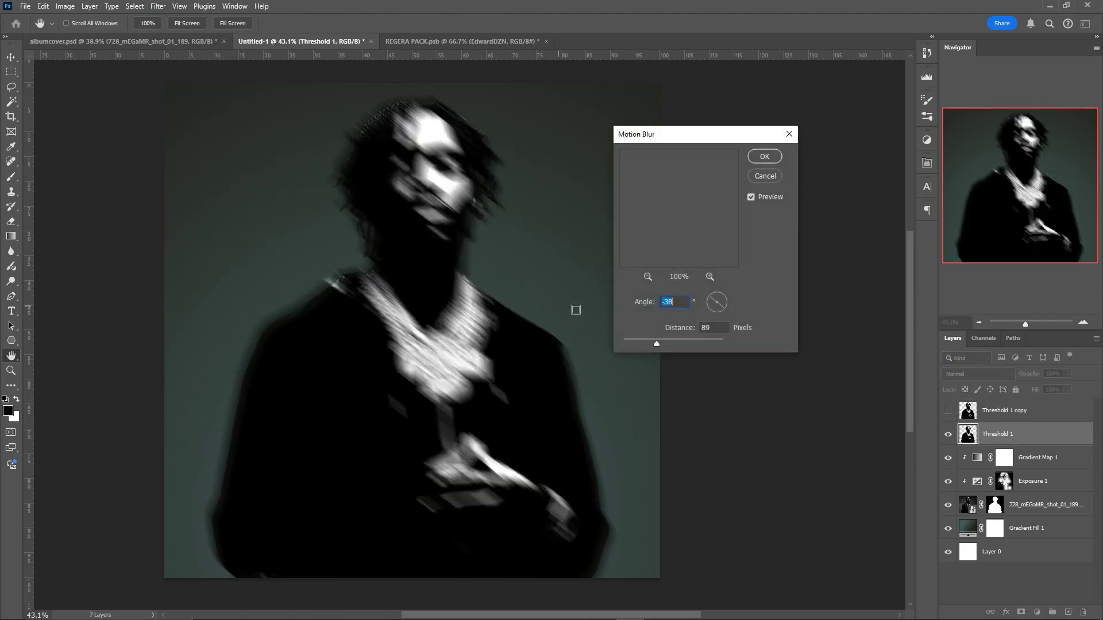
pyautogui.click(722, 299)
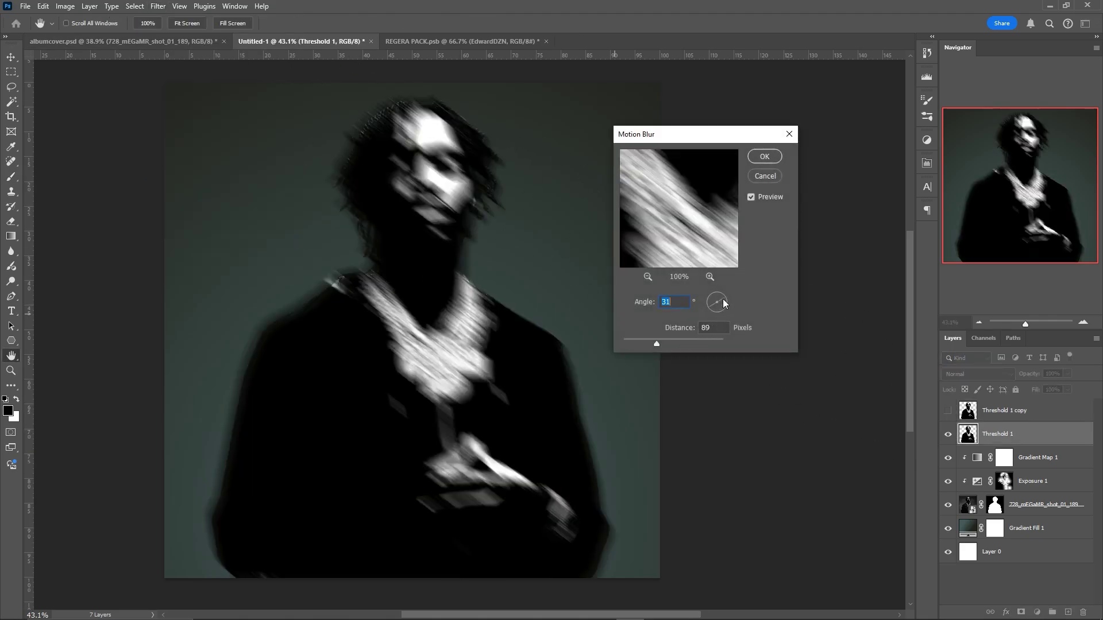
pyautogui.press('Return')
pyautogui.press('b')
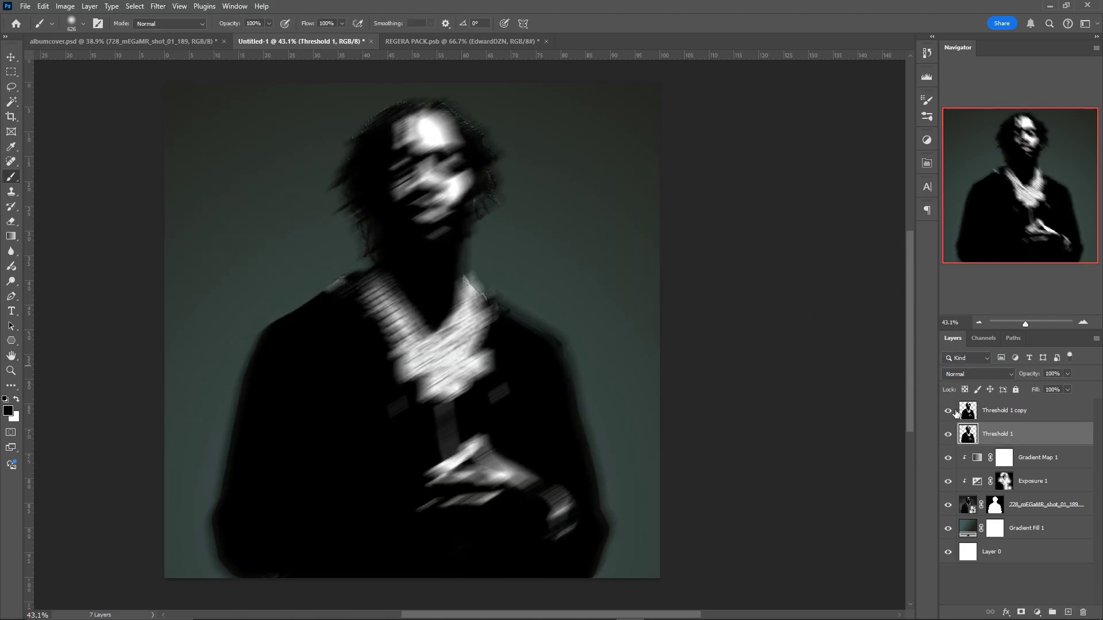
# Show the blurred threshold copy again and set both threshold layers to the Screen blend mode.
pyautogui.click(948, 411)
pyautogui.click(969, 401)
pyautogui.click(970, 375)
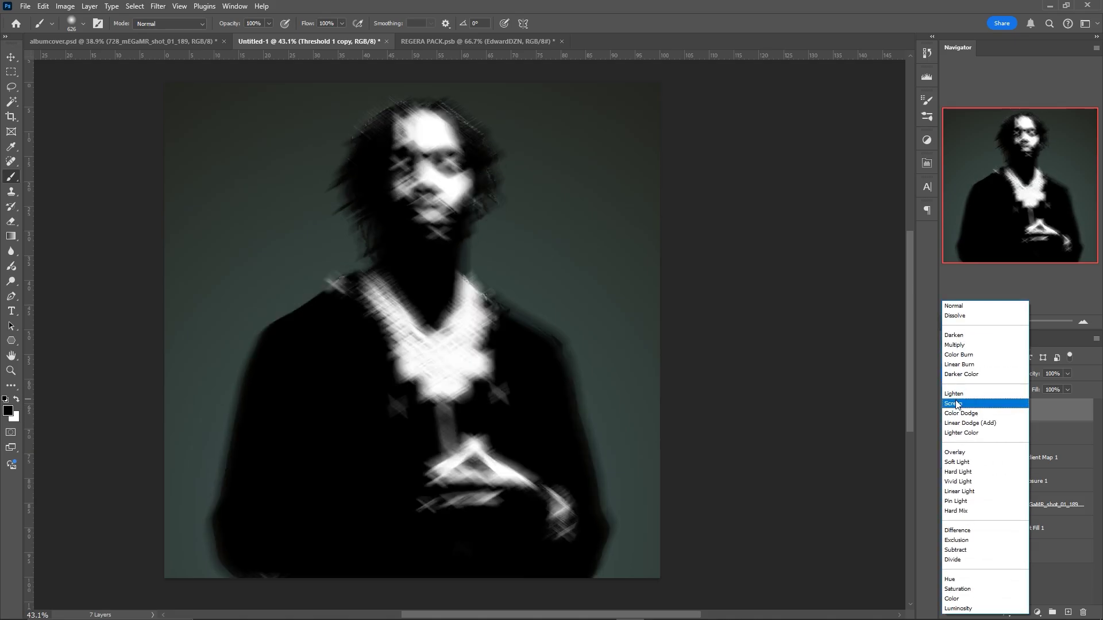
pyautogui.click(970, 371)
pyautogui.click(997, 434)
# Merge the two motion-blurred threshold layers and set the merged layer's blend mode to Screen.
pyautogui.keyDown('shift'); pyautogui.click(1020, 415); pyautogui.keyUp('shift')
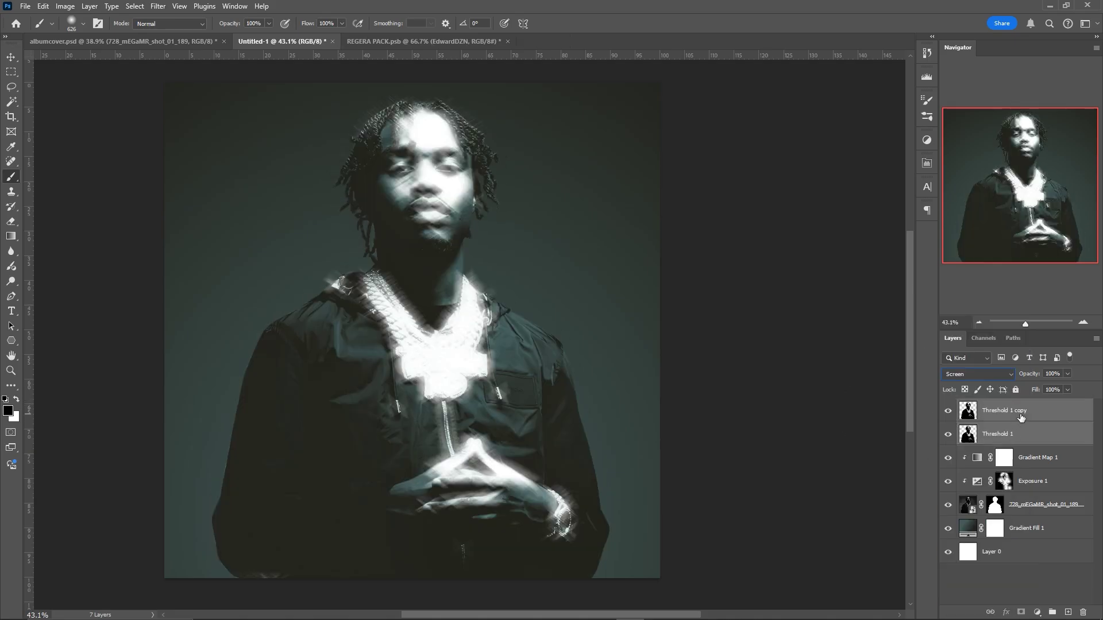
pyautogui.hotkey('ctrl', 'e')
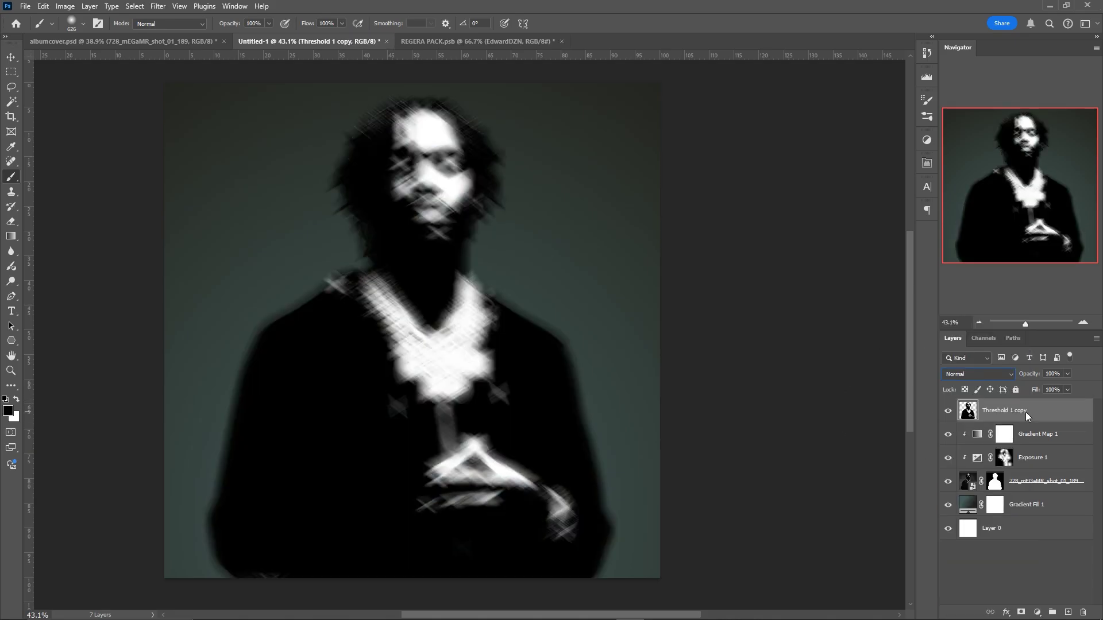
pyautogui.click(980, 378)
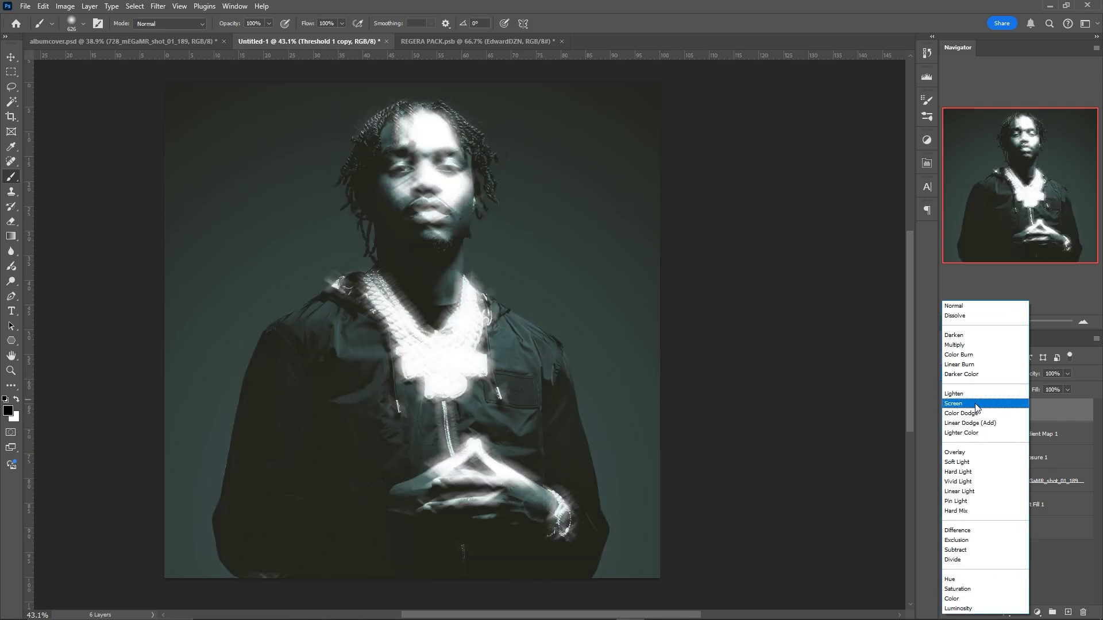
pyautogui.click(980, 408)
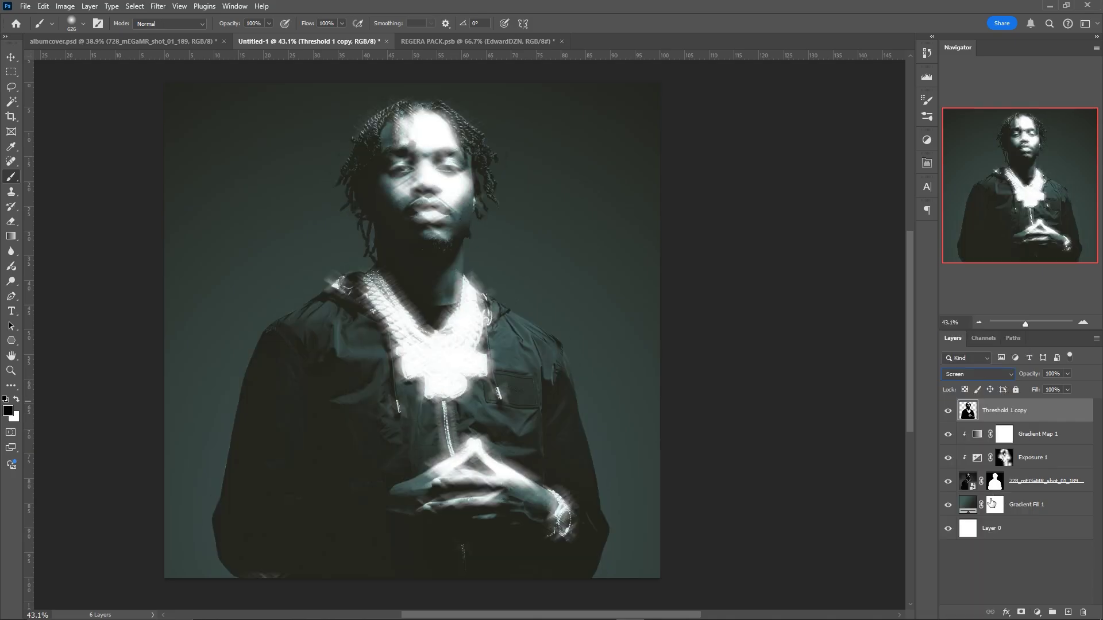
# Add a layer mask to the merged glow layer and invert it to black, with white as the painting color.
pyautogui.click(1021, 612)
pyautogui.press('x')
pyautogui.hotkey('ctrl', 'i')
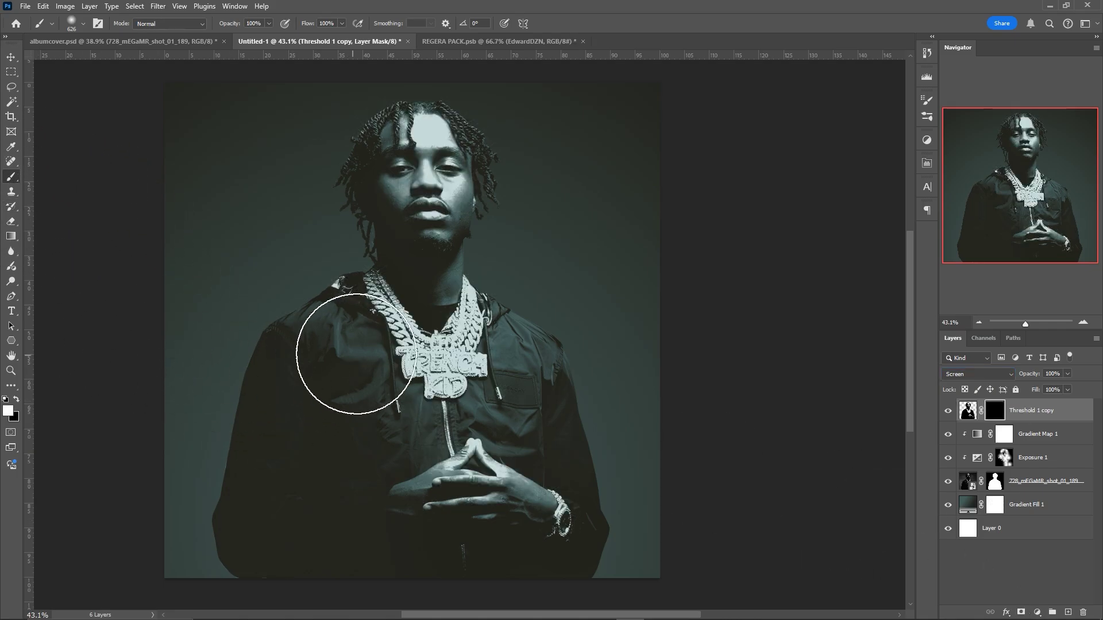
# Paint white on the glow layer's mask over the pendant, chains, face and watch, reducing the brush opacity to 53%.
pyautogui.click(396, 324)
pyautogui.hotkey('ctrl', 'z')
pyautogui.click(441, 386)
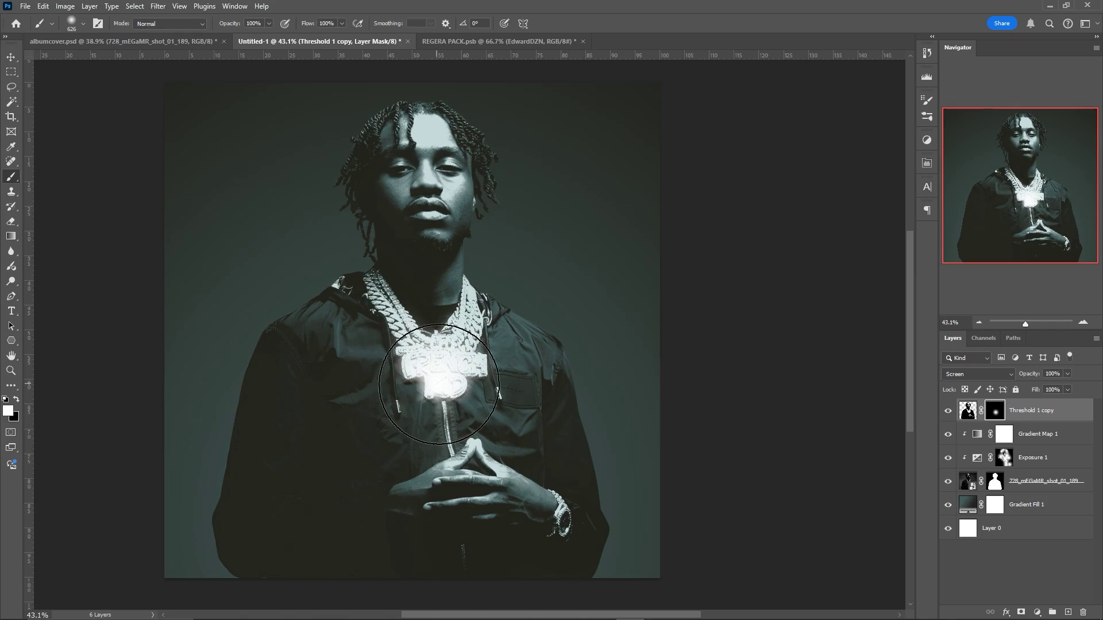
pyautogui.click(462, 340)
pyautogui.click(409, 330)
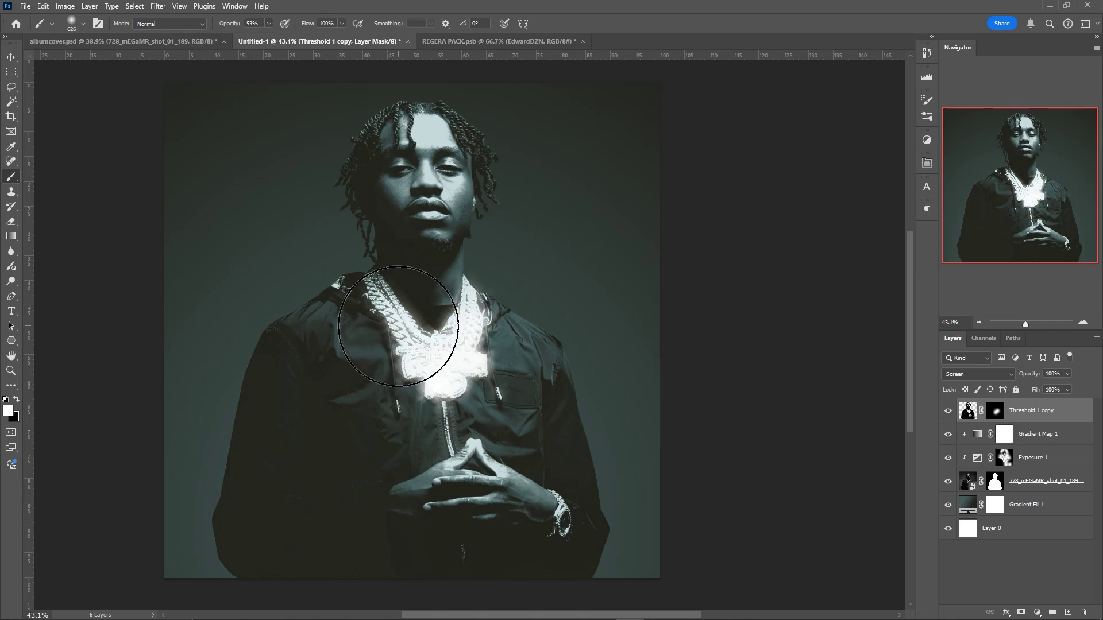
pyautogui.click(366, 318)
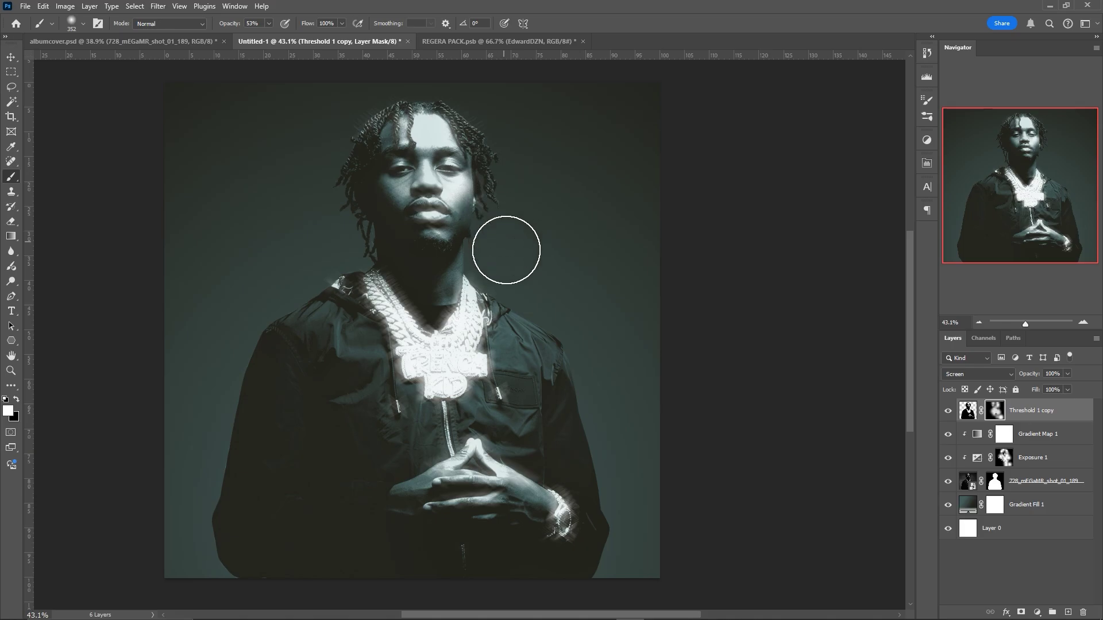
# Duplicate the portrait layer and its clipped Exposure and Gradient Map adjustments again.
pyautogui.click(1040, 490)
pyautogui.keyDown('shift'); pyautogui.click(1058, 445); pyautogui.keyUp('shift')
pyautogui.hotkey('ctrl', 'alt', 'e')
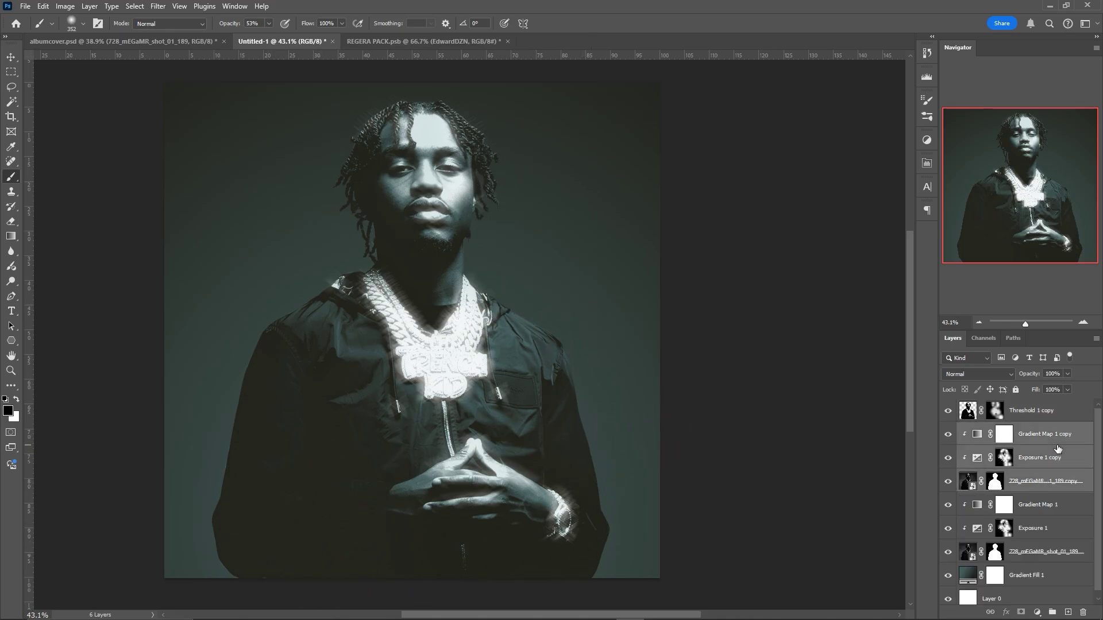
# Clip a Threshold adjustment to the new portrait copy and merge them into a single black-and-white layer.
pyautogui.click(1036, 613)
pyautogui.click(1034, 585)
pyautogui.hotkey('ctrl', 'alt', 'g')
pyautogui.click(897, 167)
pyautogui.keyDown('shift'); pyautogui.click(1037, 458); pyautogui.keyUp('shift')
pyautogui.hotkey('ctrl', 'e')
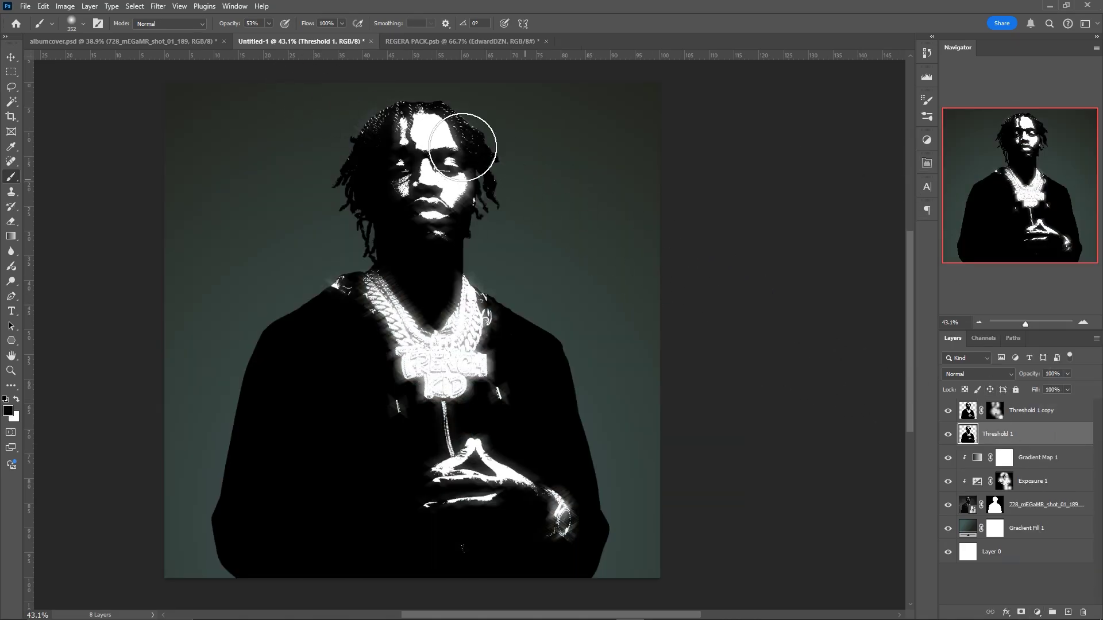
# Apply a Gaussian Blur to the new threshold layer.
pyautogui.click(158, 5)
pyautogui.moveTo(212, 180)
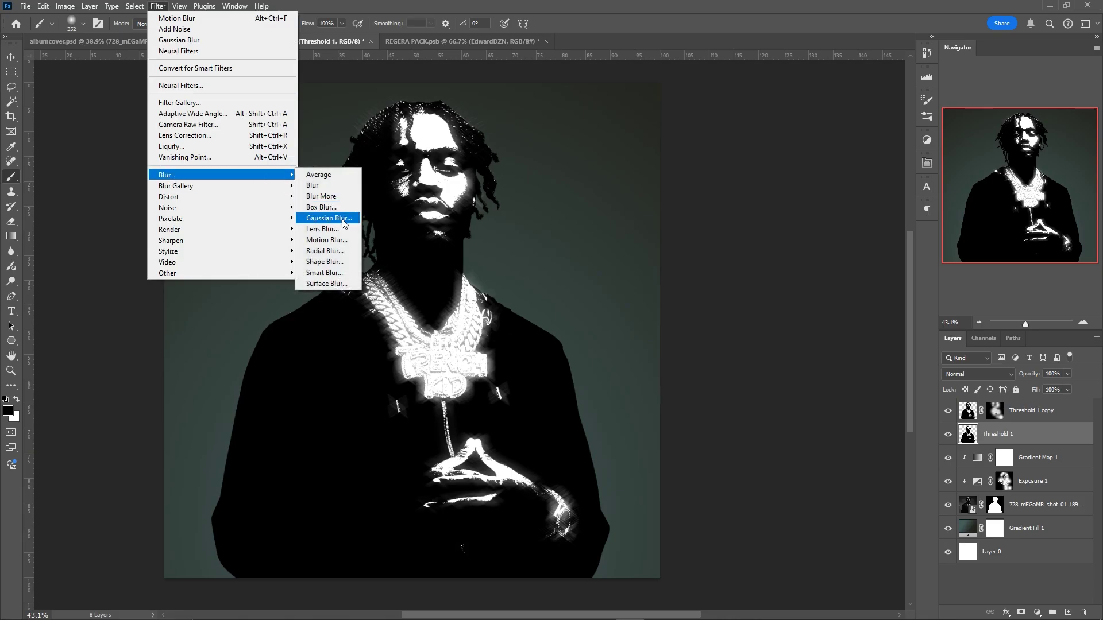
pyautogui.click(324, 217)
pyautogui.press('Return')
# Place the Gaussian-blurred threshold layer at the top of the stack in Screen mode with 35% opacity.
pyautogui.click(986, 374)
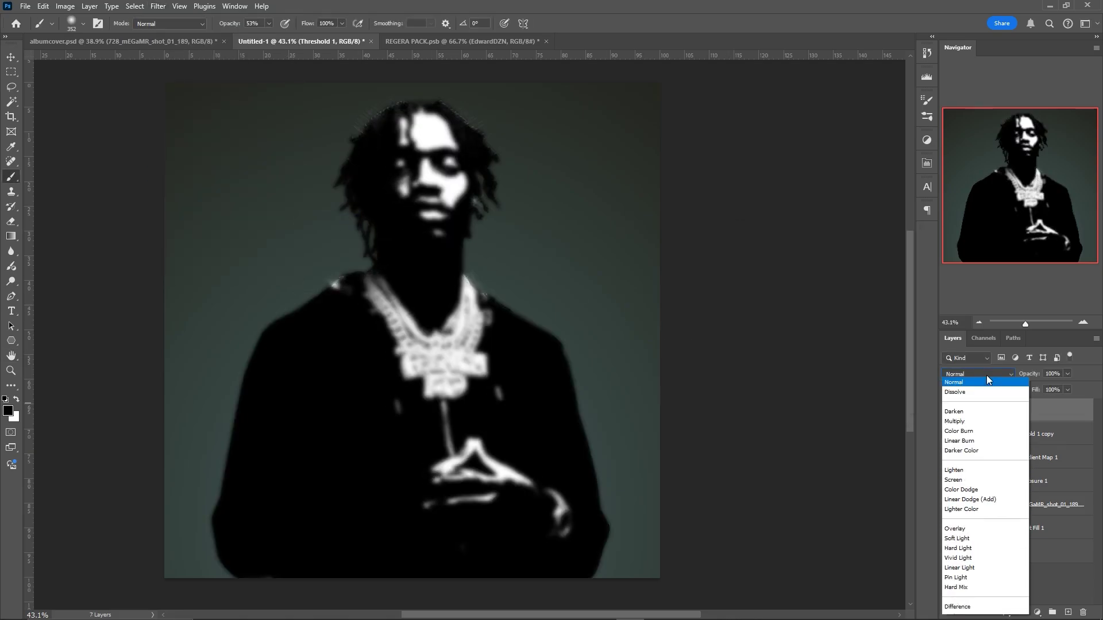
pyautogui.click(985, 409)
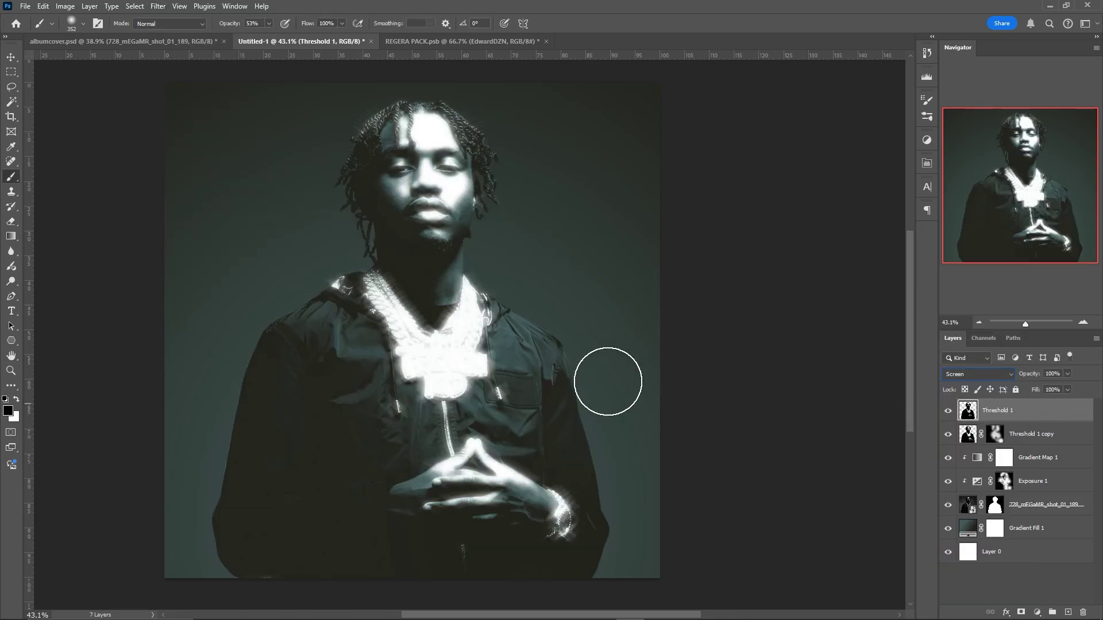
pyautogui.moveTo(1068, 374); pyautogui.dragTo(1033, 386)
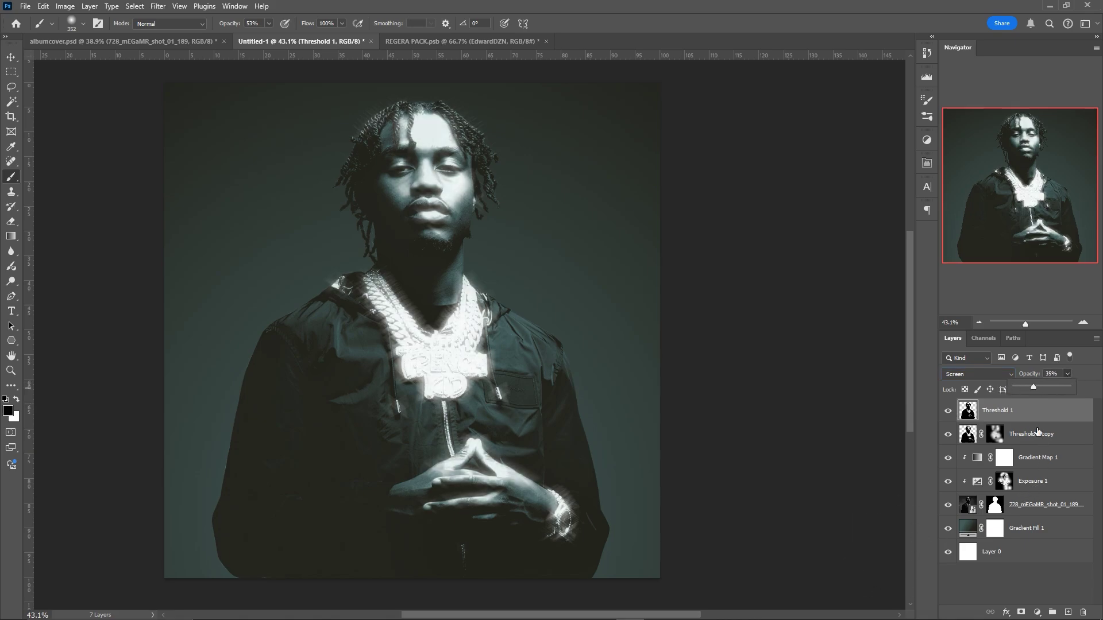
pyautogui.press('v')
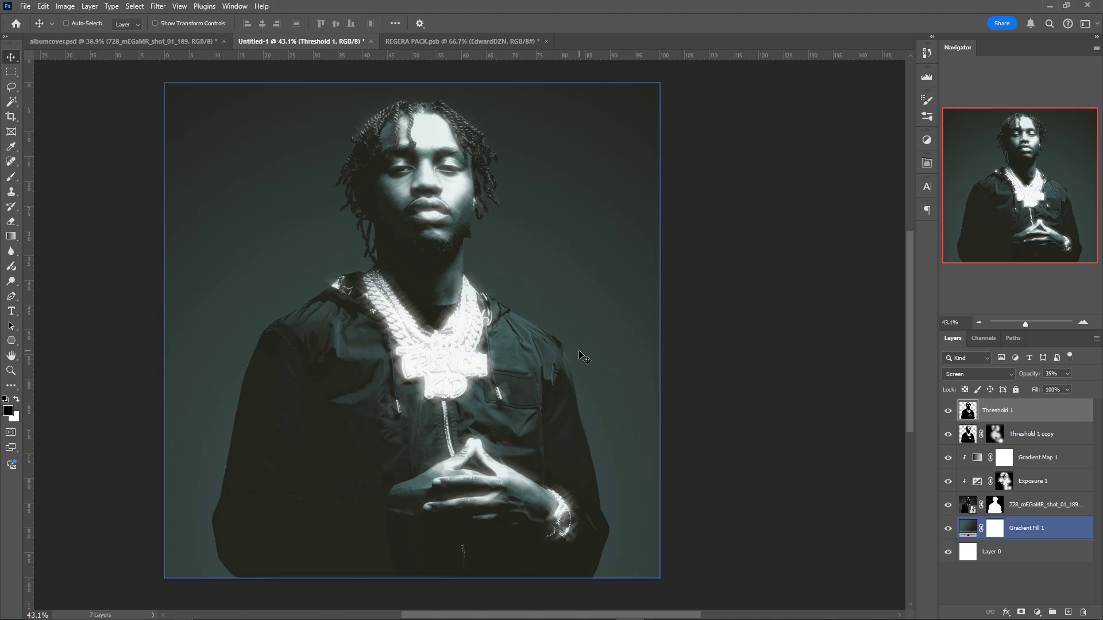
# Add the white text "True" in the High Summit font and enlarge it to 406.12 pt over the lower jacket.
pyautogui.click(12, 312)
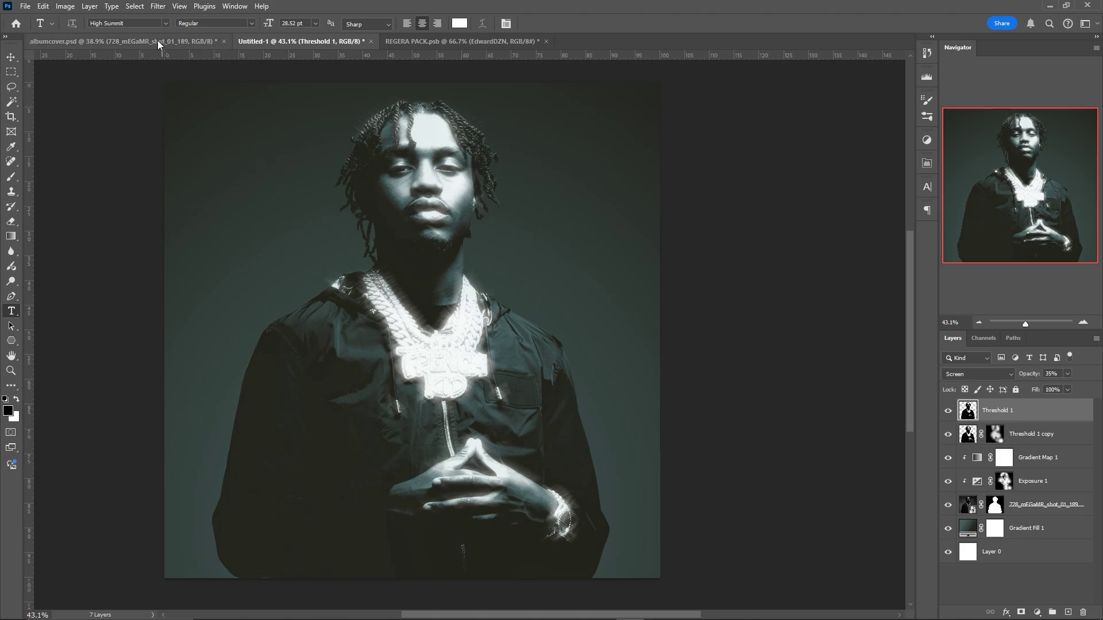
pyautogui.click(309, 481)
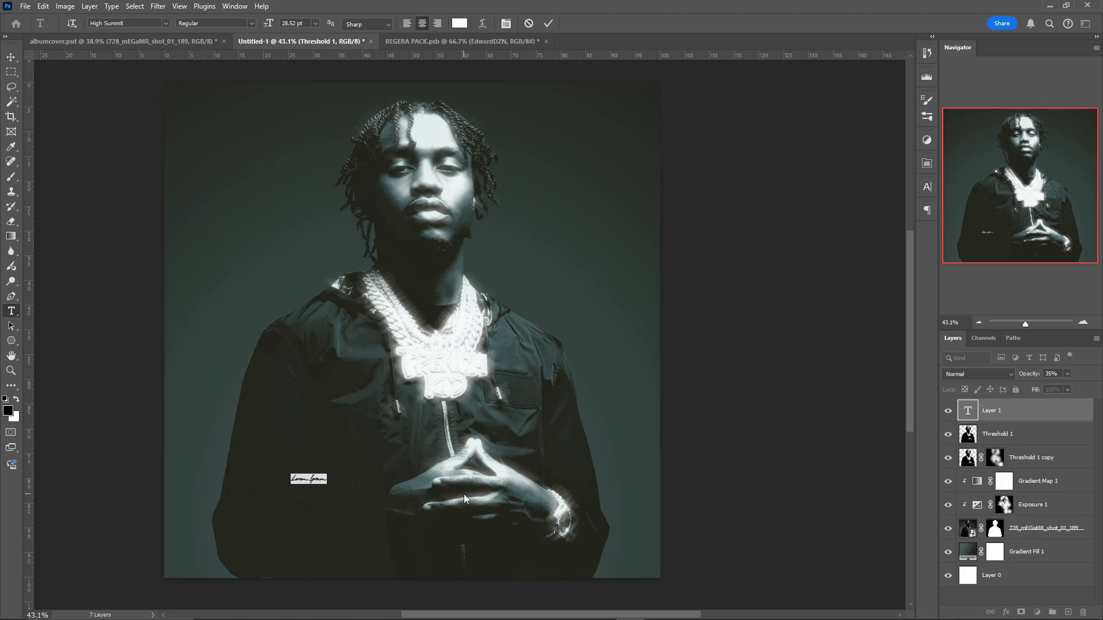
pyautogui.press('BackSpace')
pyautogui.write('Ta')
pyautogui.write('e')
pyautogui.click(549, 24)
pyautogui.hotkey('ctrl', 't')
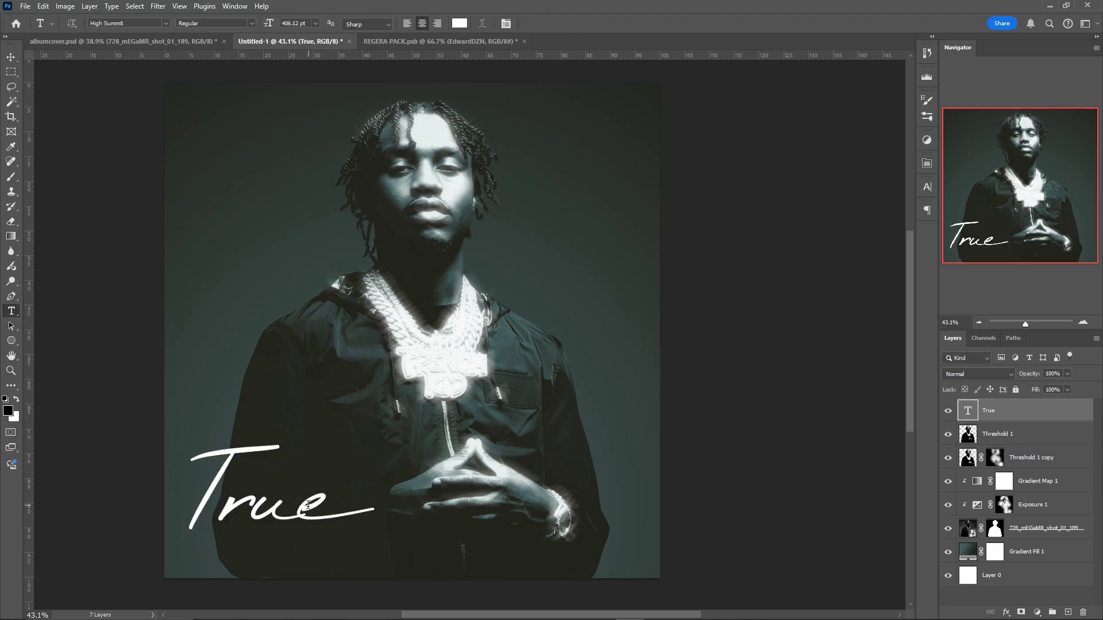
# Duplicate the "True" text into separate "2" and "Myself" layers and arrange the three words side by side.
pyautogui.doubleClick(282, 488)
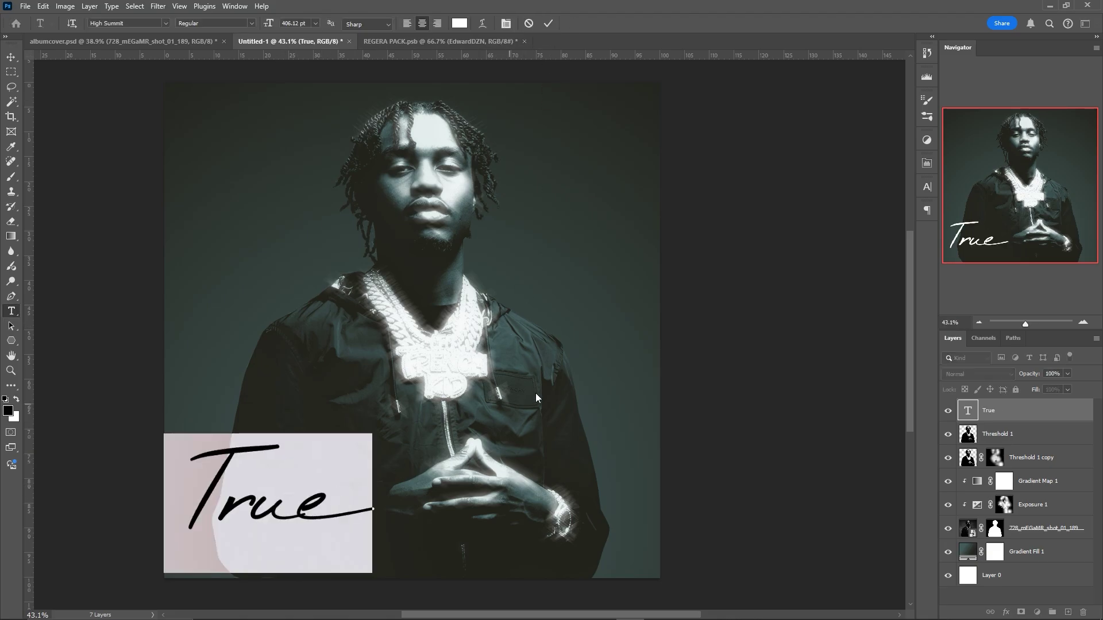
pyautogui.click(926, 189)
pyautogui.moveTo(286, 495); pyautogui.dragTo(309, 485)
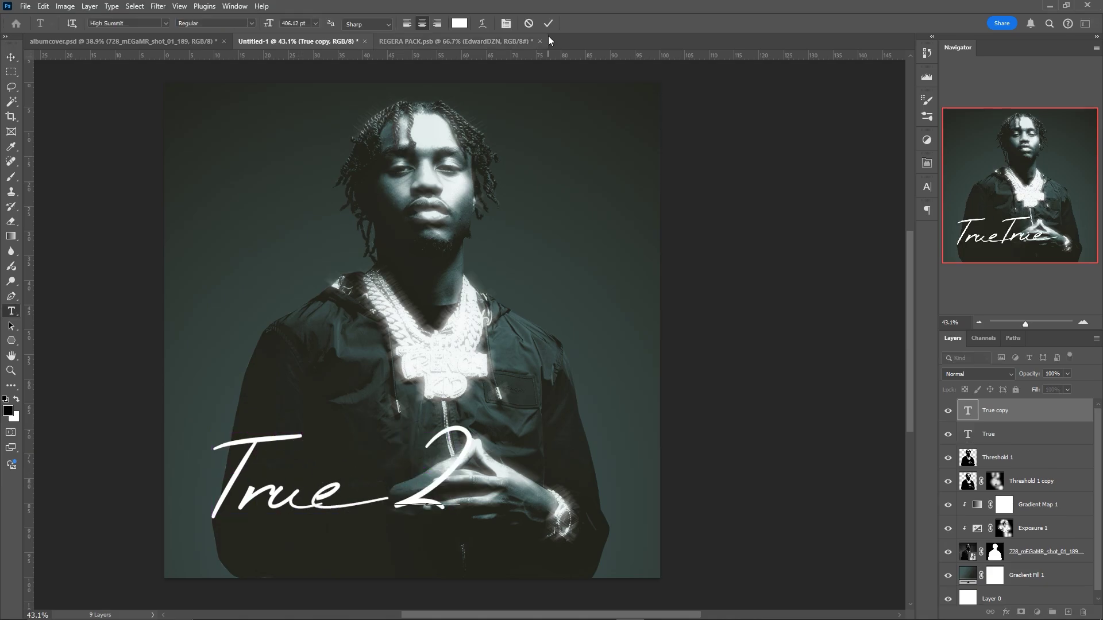
pyautogui.click(548, 24)
pyautogui.press('v')
pyautogui.moveTo(488, 404); pyautogui.dragTo(443, 439)
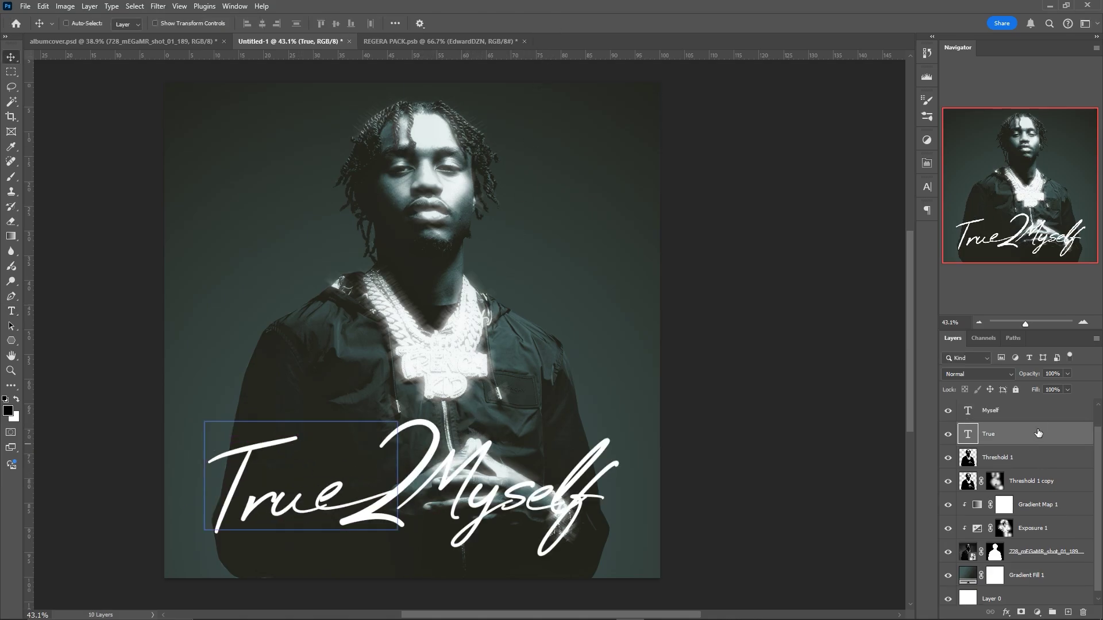
# Enlarge the "True", "2" and "Myself" text layers together to about 108% and centre them horizontally on the cover.
pyautogui.click(1021, 420)
pyautogui.keyDown('shift'); pyautogui.click(1011, 457); pyautogui.keyUp('shift')
pyautogui.hotkey('ctrl', 't')
pyautogui.moveTo(619, 417)
pyautogui.mouseDown()
pyautogui.moveTo(655, 406)
pyautogui.moveTo(635, 408)
pyautogui.mouseUp()
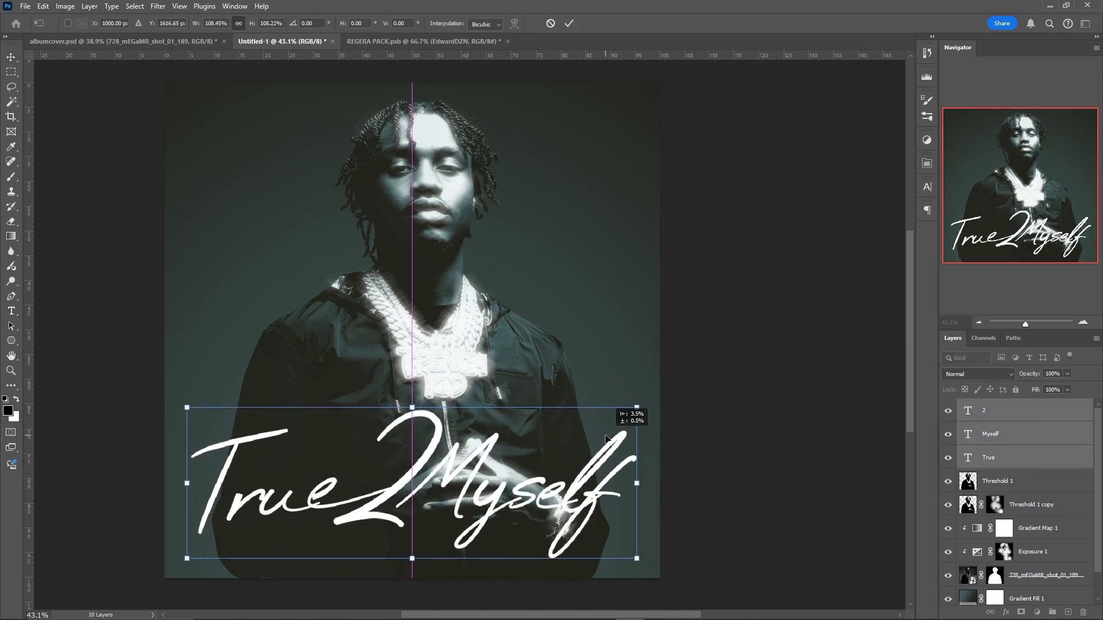
pyautogui.press('Return')
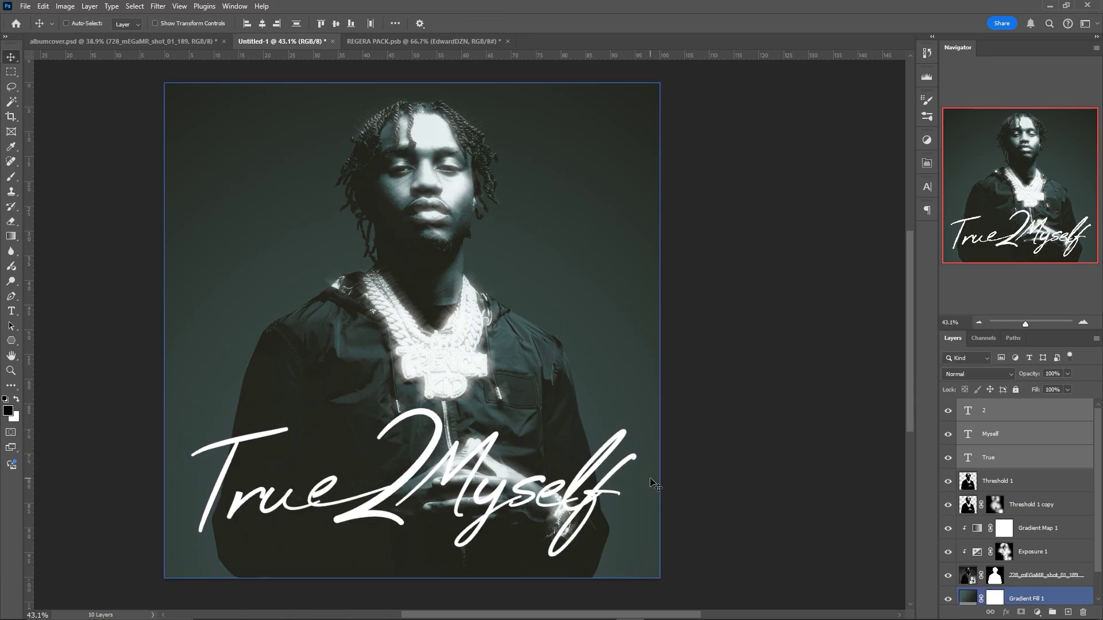
# Give the "True" text a Smooth Inner Bevel with 584% depth, 13 px size, 1 px soften and arched gloss contour, plus a 32% Multiply Satin.
pyautogui.click(1032, 467)
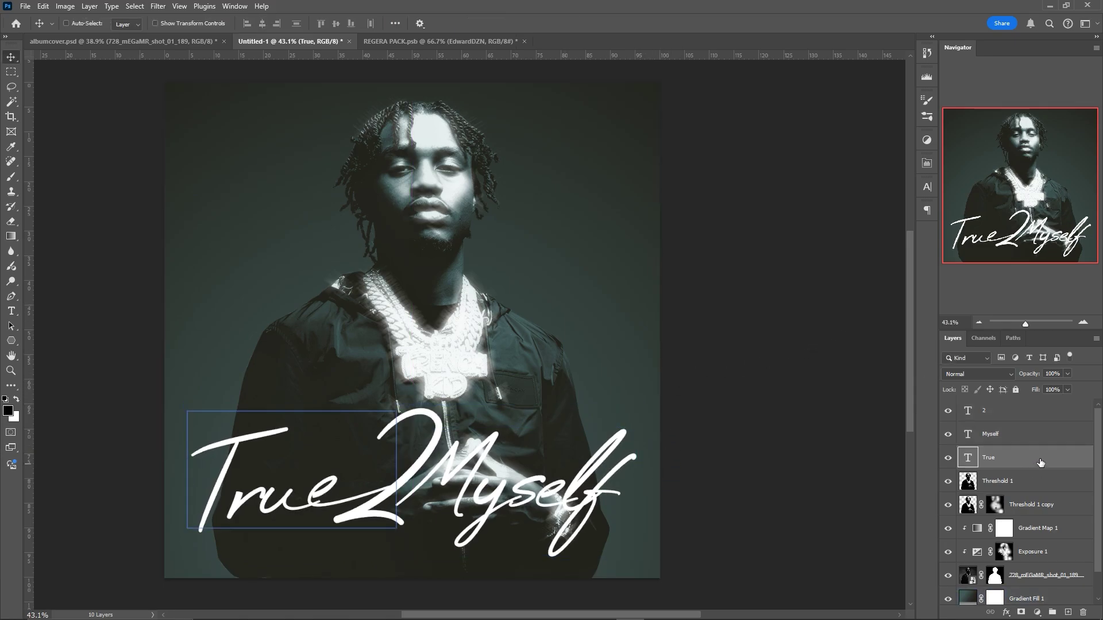
pyautogui.doubleClick(1041, 462)
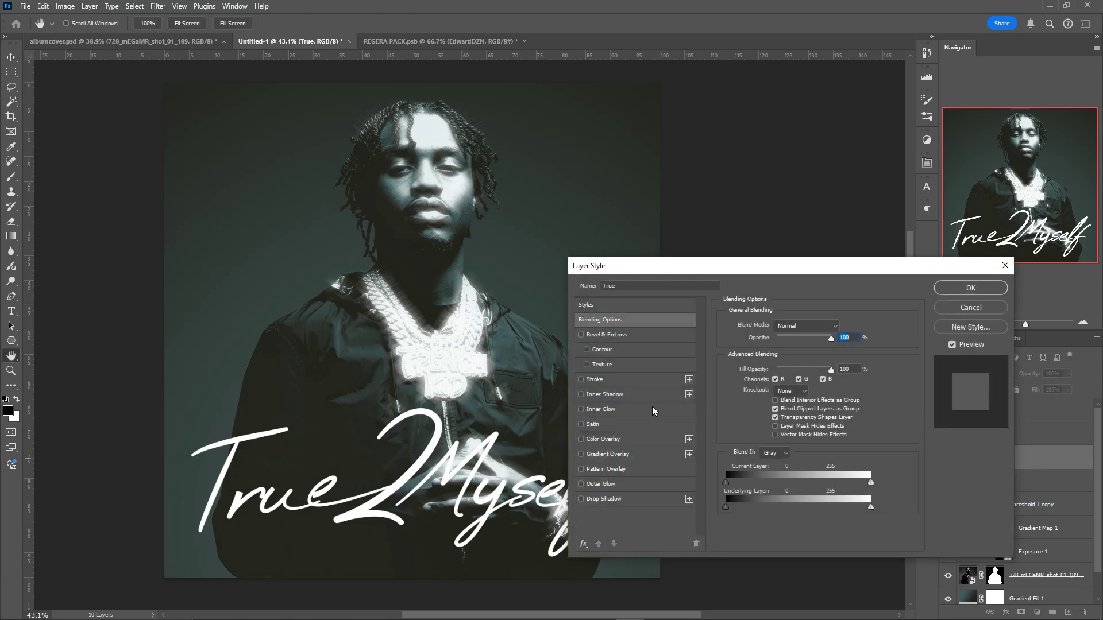
pyautogui.click(638, 335)
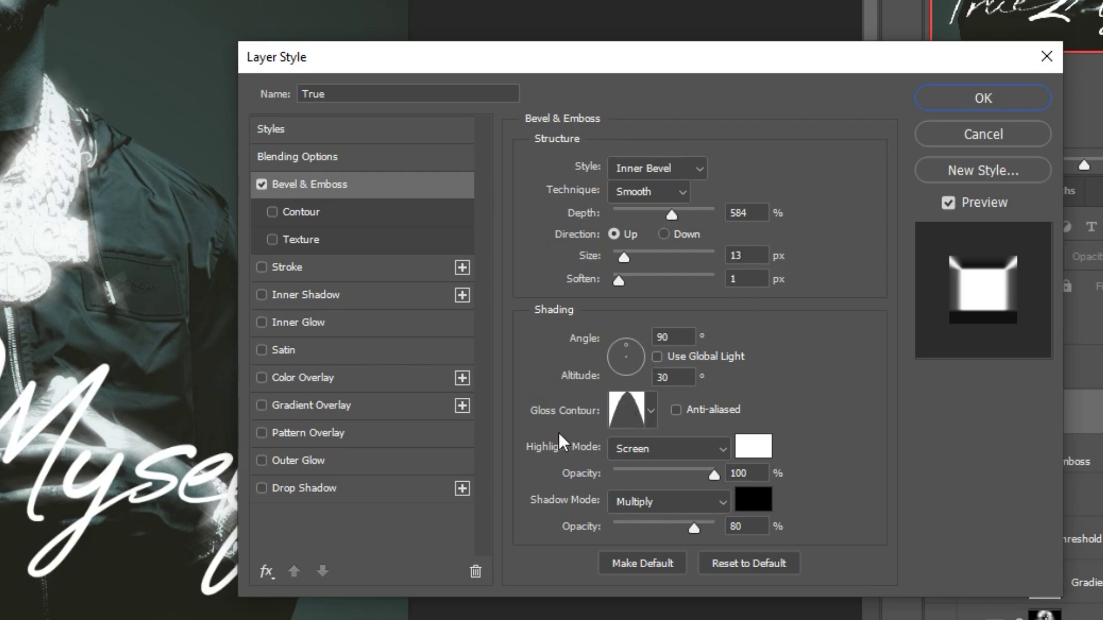
pyautogui.click(646, 413)
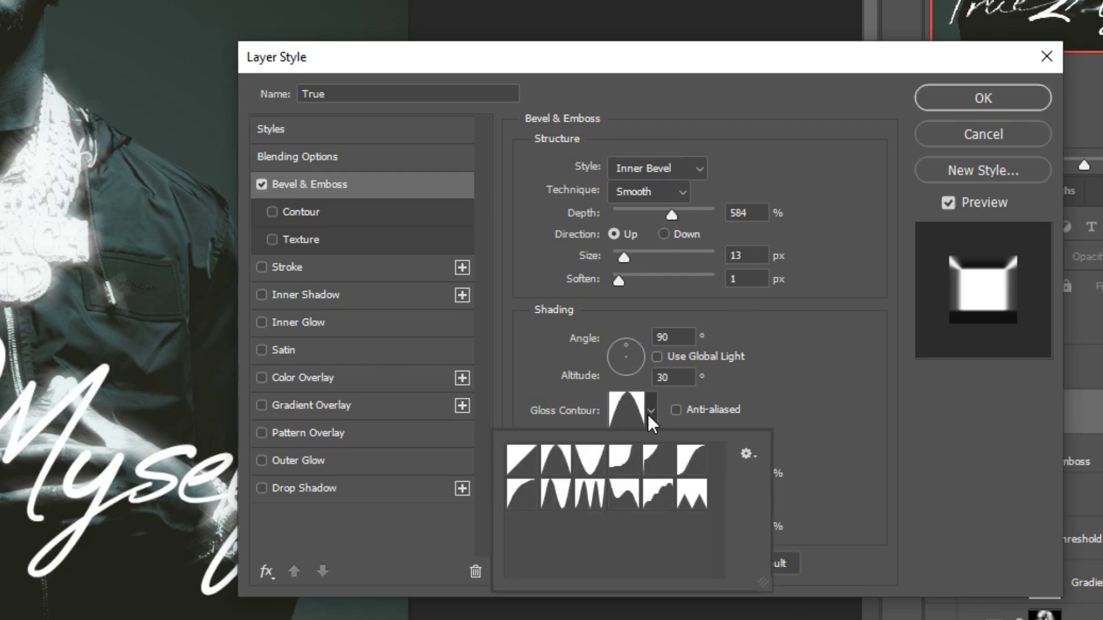
pyautogui.doubleClick(553, 462)
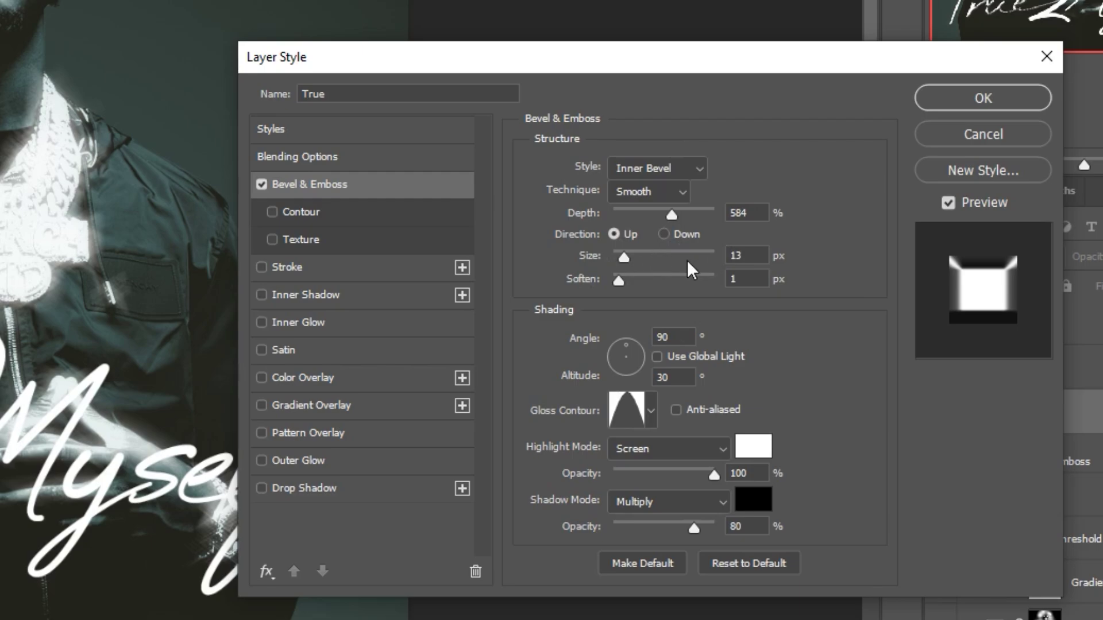
pyautogui.click(271, 350)
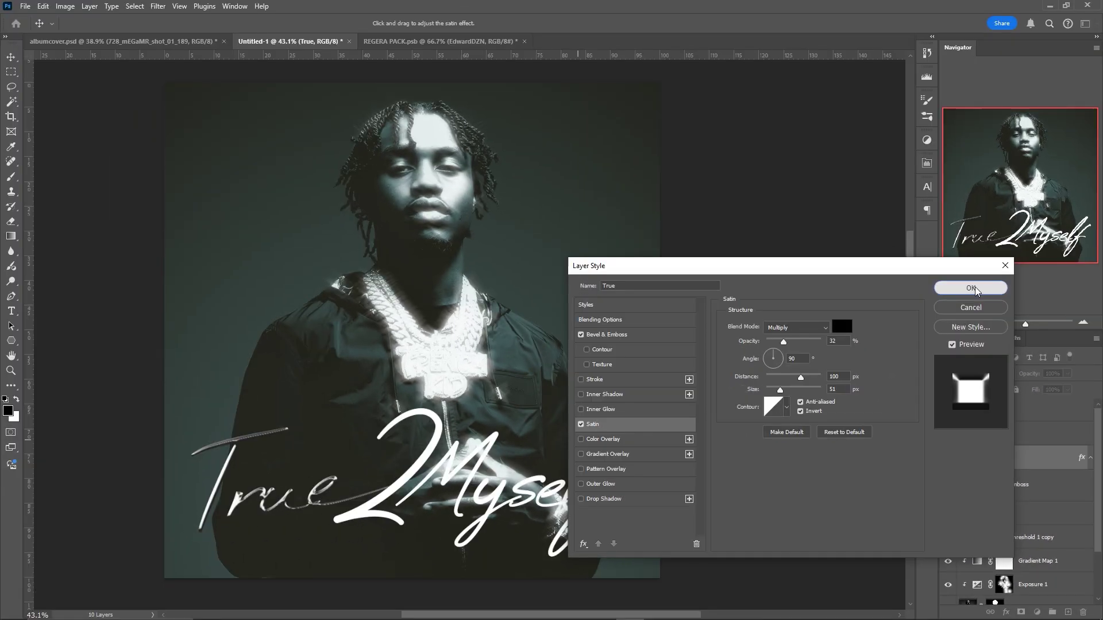
pyautogui.click(990, 99)
# Copy the layer style of the "True" text onto the "Myself" and "2" text layers.
pyautogui.rightClick(1019, 463)
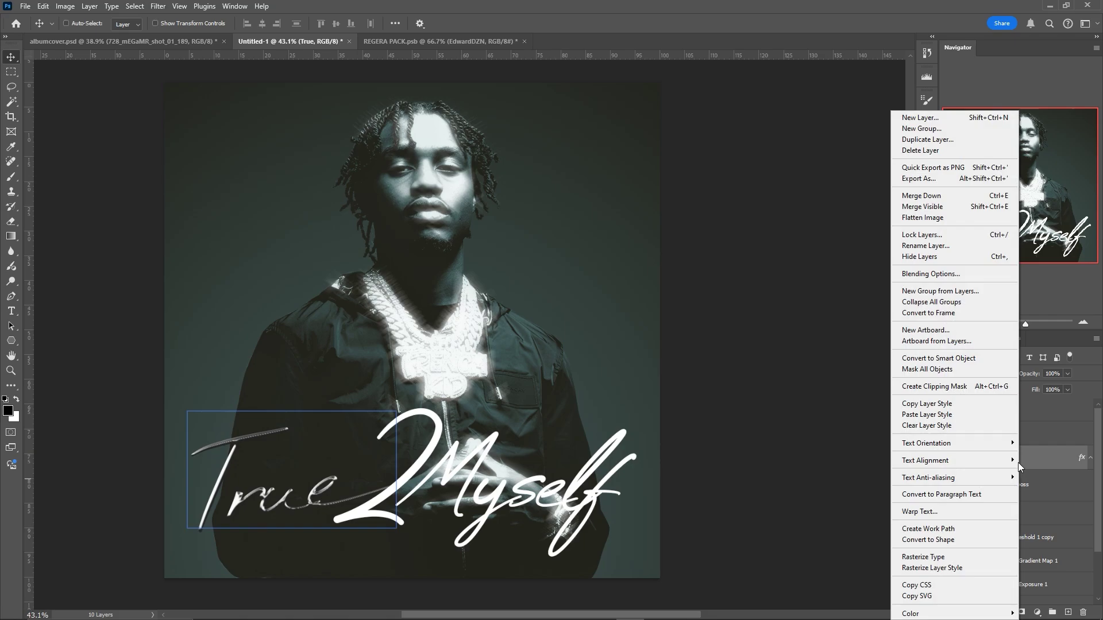
pyautogui.click(926, 404)
pyautogui.click(1006, 435)
pyautogui.rightClick(1006, 435)
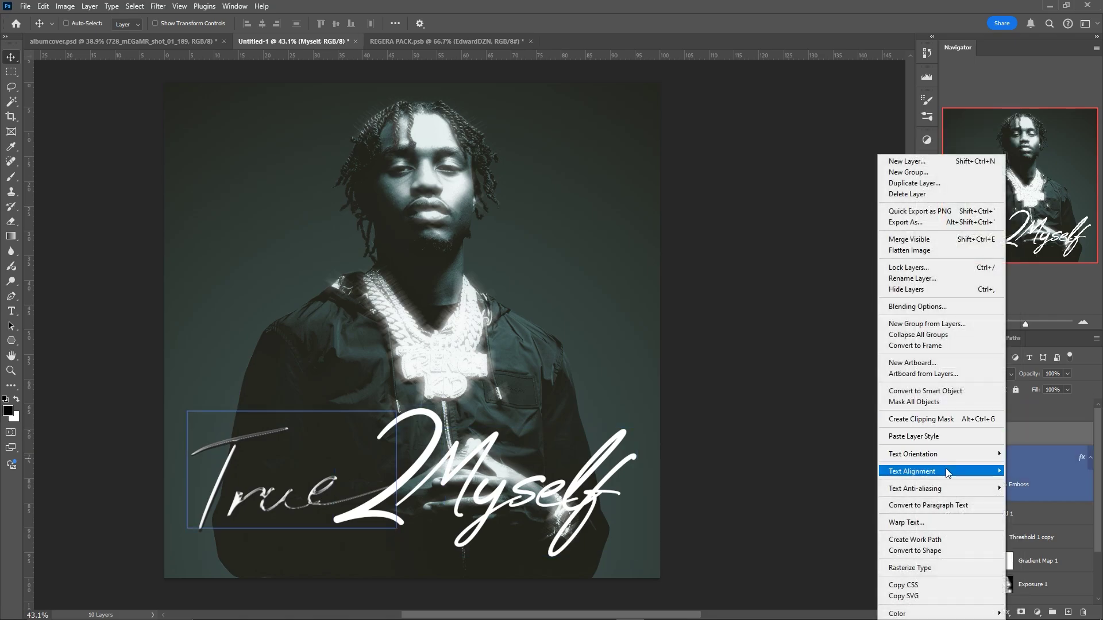
pyautogui.click(919, 436)
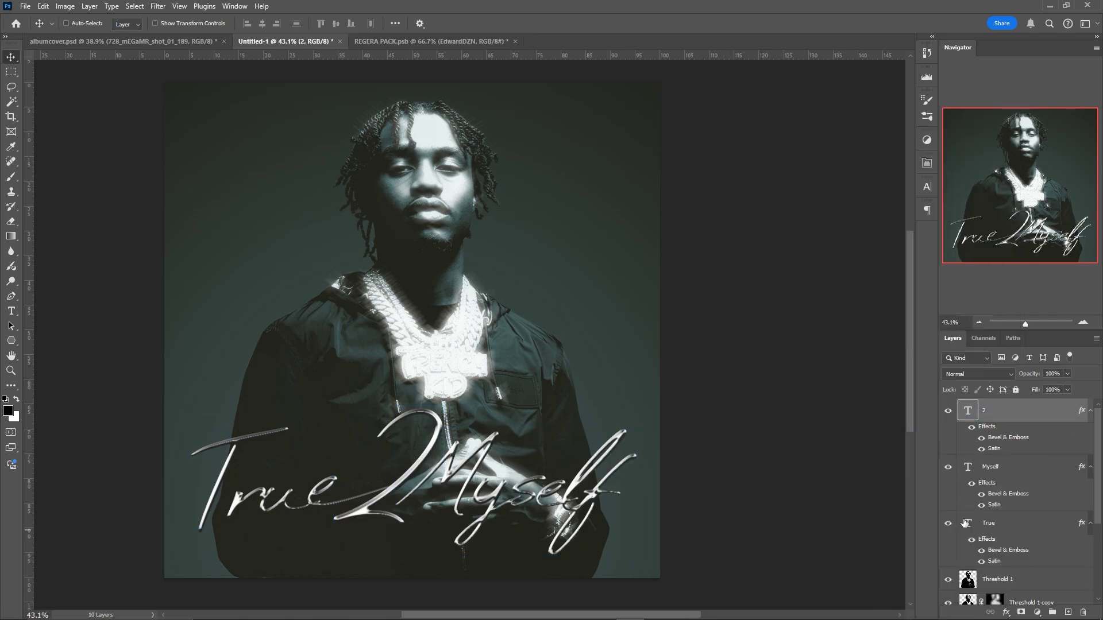
# Group the three title text layers and collapse the group.
pyautogui.click(1036, 482)
pyautogui.keyDown('shift'); pyautogui.click(1035, 539); pyautogui.keyUp('shift')
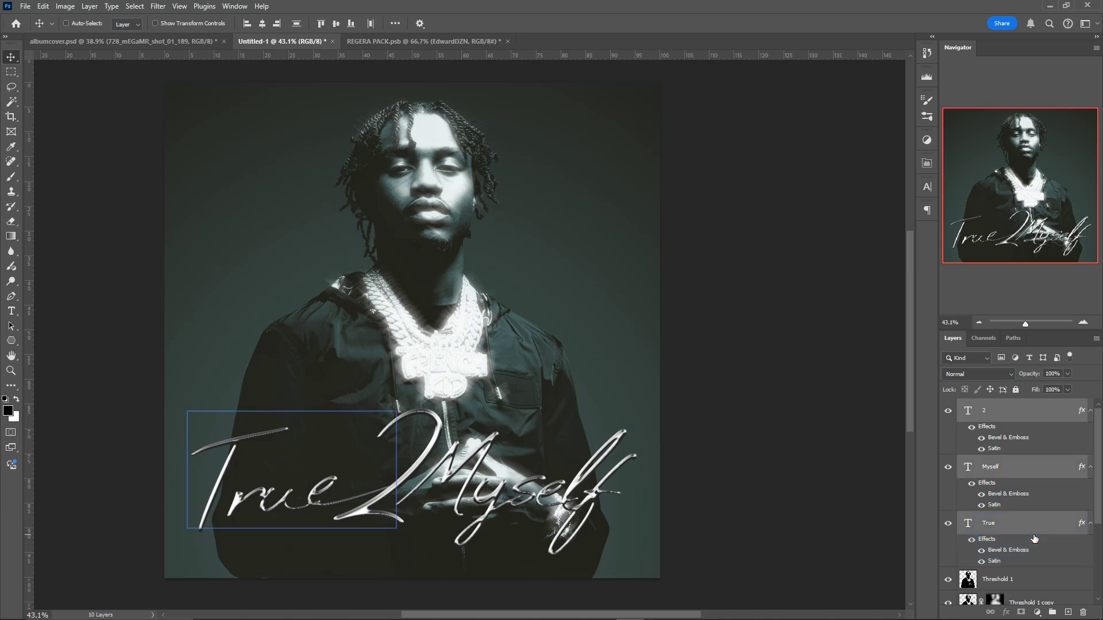
pyautogui.hotkey('ctrl', 'g')
pyautogui.click(1034, 539)
pyautogui.click(1038, 600)
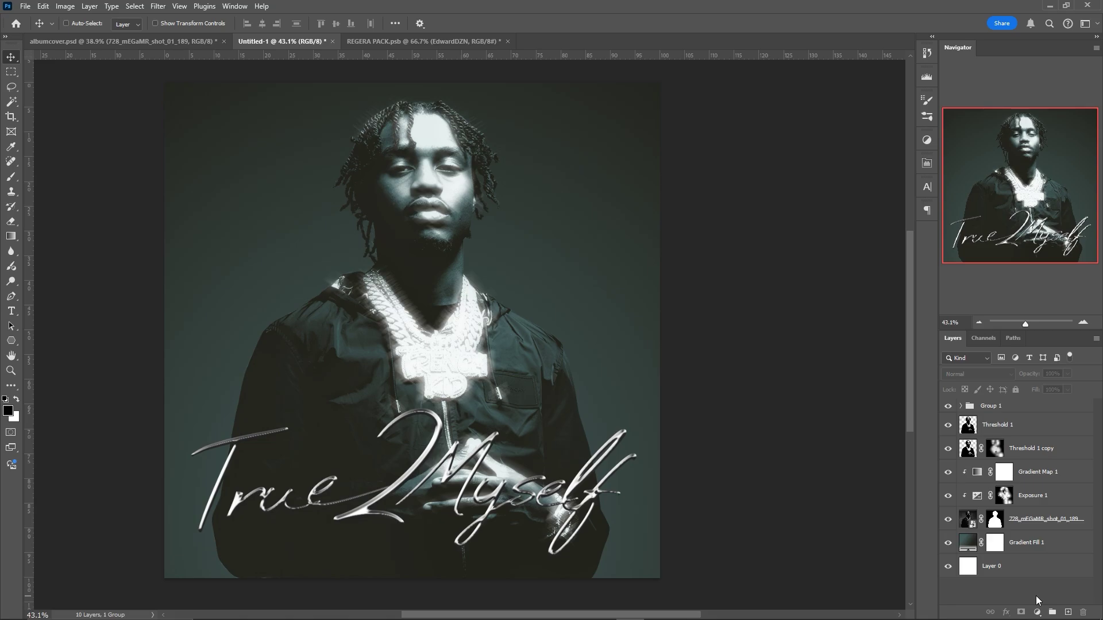
# Add a Gradient Map adjustment above the title group and clip it to the group.
pyautogui.click(1037, 612)
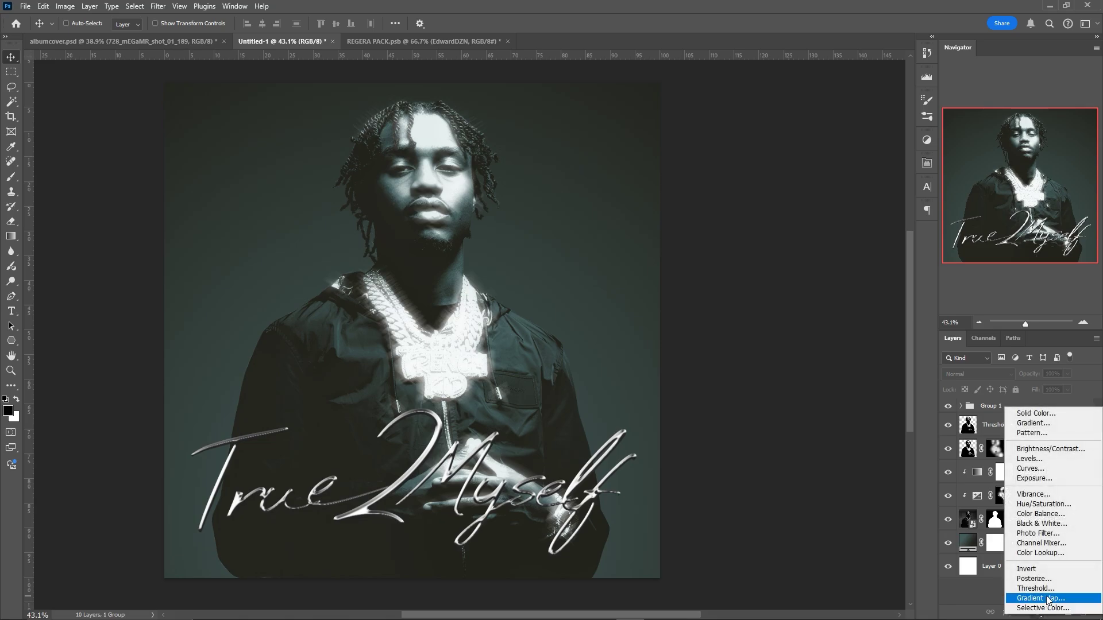
pyautogui.click(1047, 599)
pyautogui.rightClick(1070, 410)
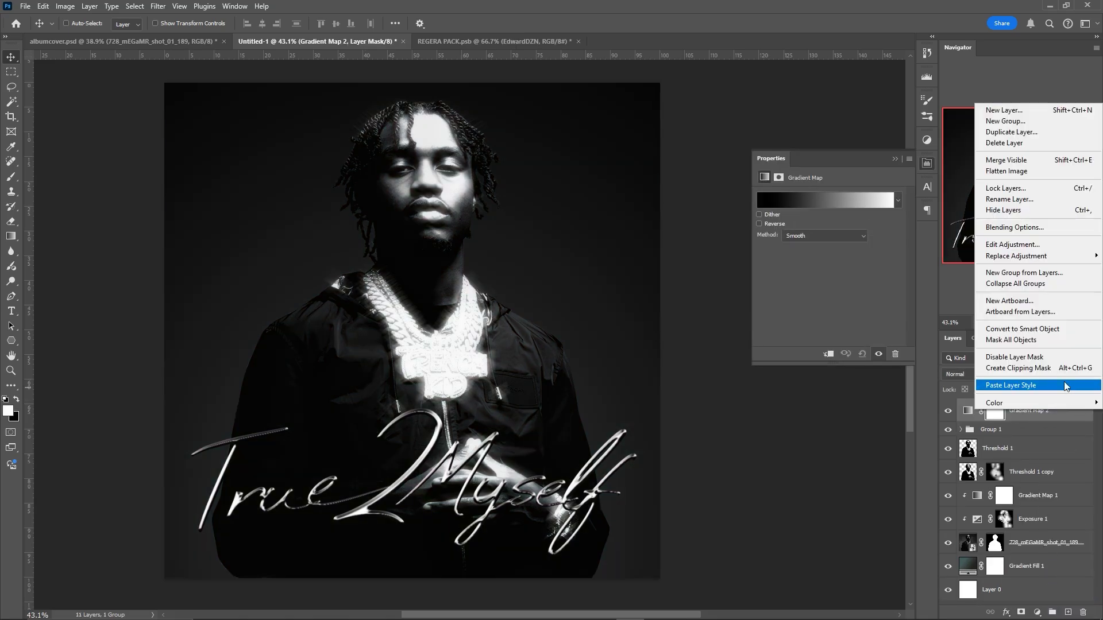
pyautogui.click(1067, 386)
# Edit the title's gradient map into five alternating black and white stops, with the first white stop at 25%.
pyautogui.click(826, 200)
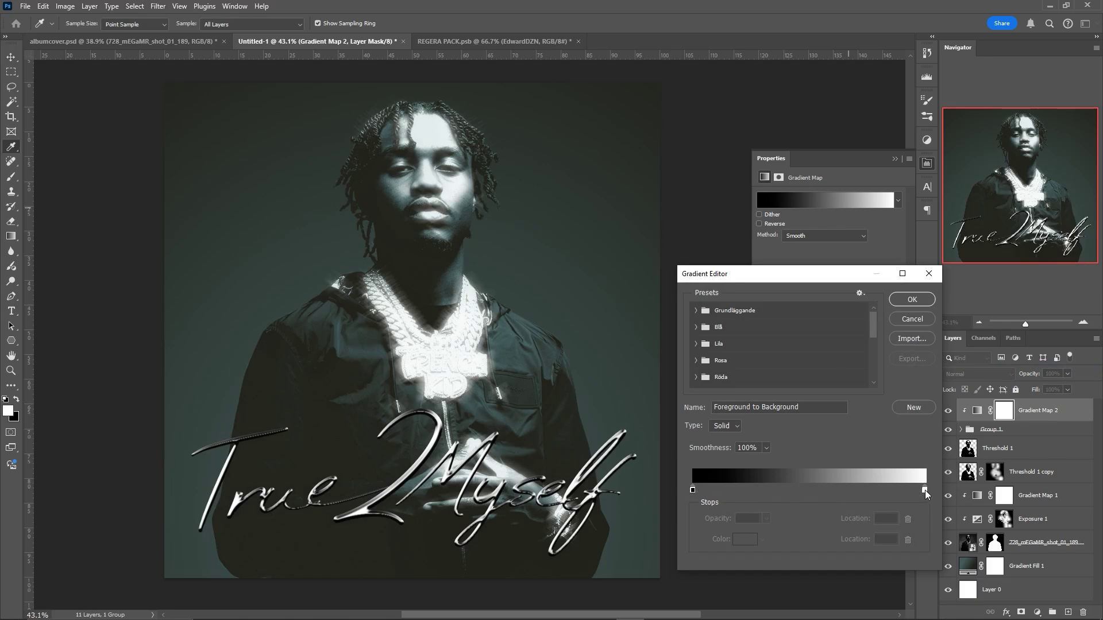
pyautogui.moveTo(925, 490); pyautogui.dragTo(840, 490)
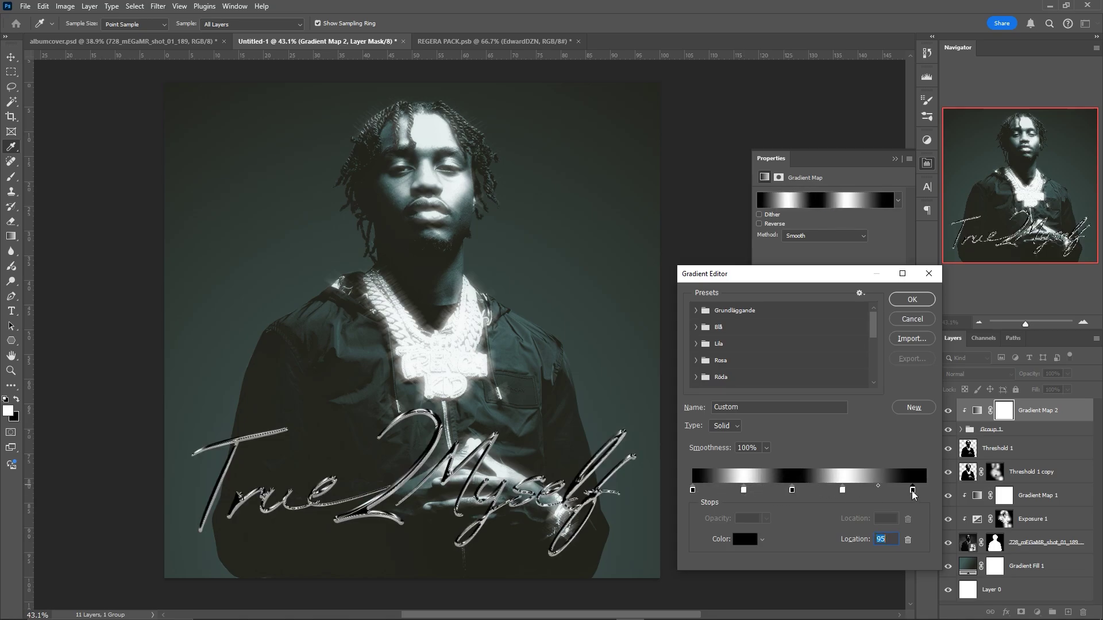
pyautogui.click(750, 491)
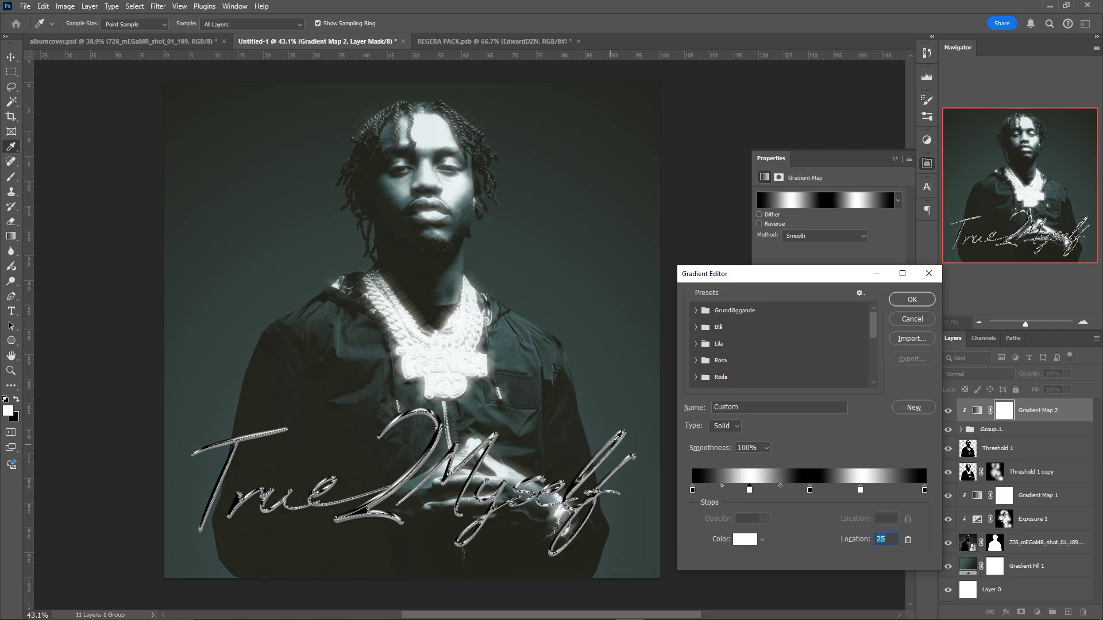
pyautogui.click(912, 300)
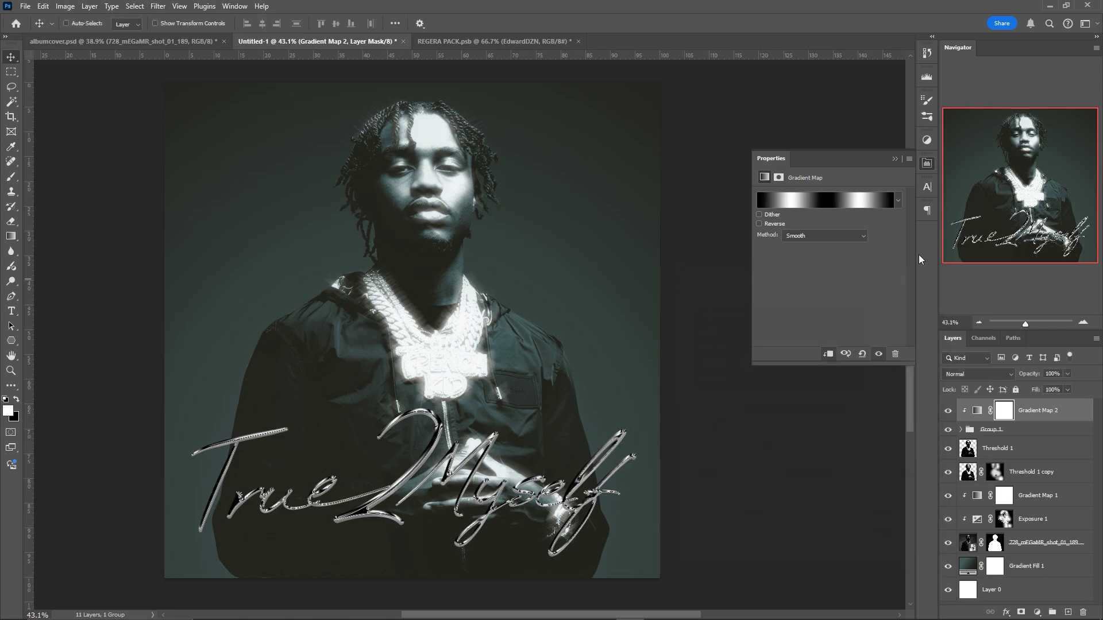
pyautogui.click(894, 159)
# Create a clipped layer between the title group and its gradient map, and set up a soft brush at 51% opacity.
pyautogui.click(1034, 430)
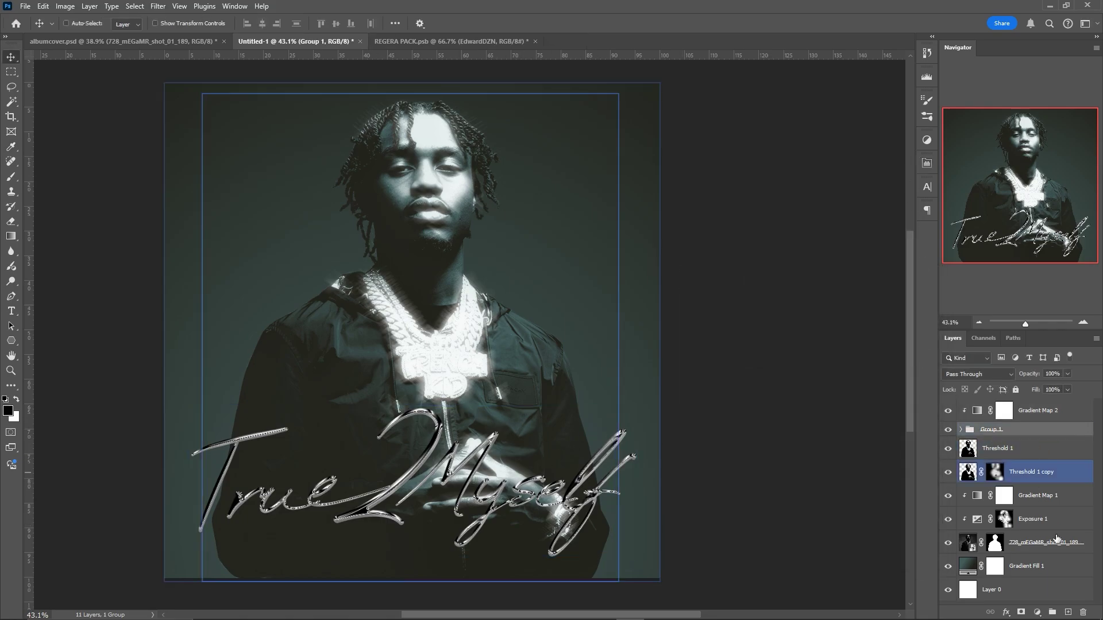
pyautogui.click(1068, 613)
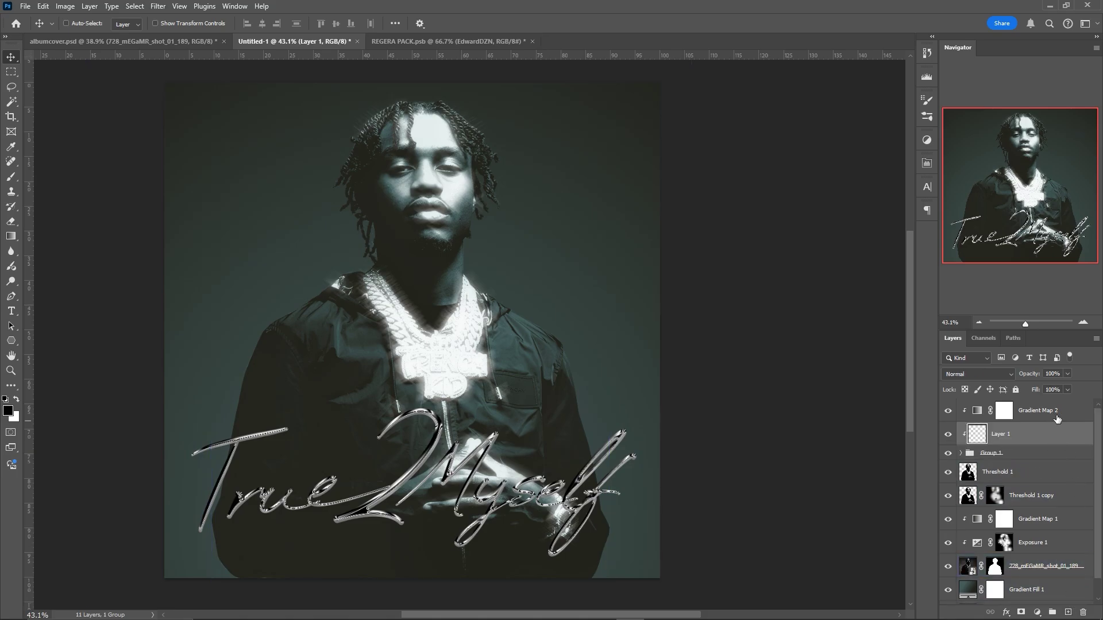
pyautogui.click(11, 176)
pyautogui.moveTo(291, 381); pyautogui.dragTo(308, 388)
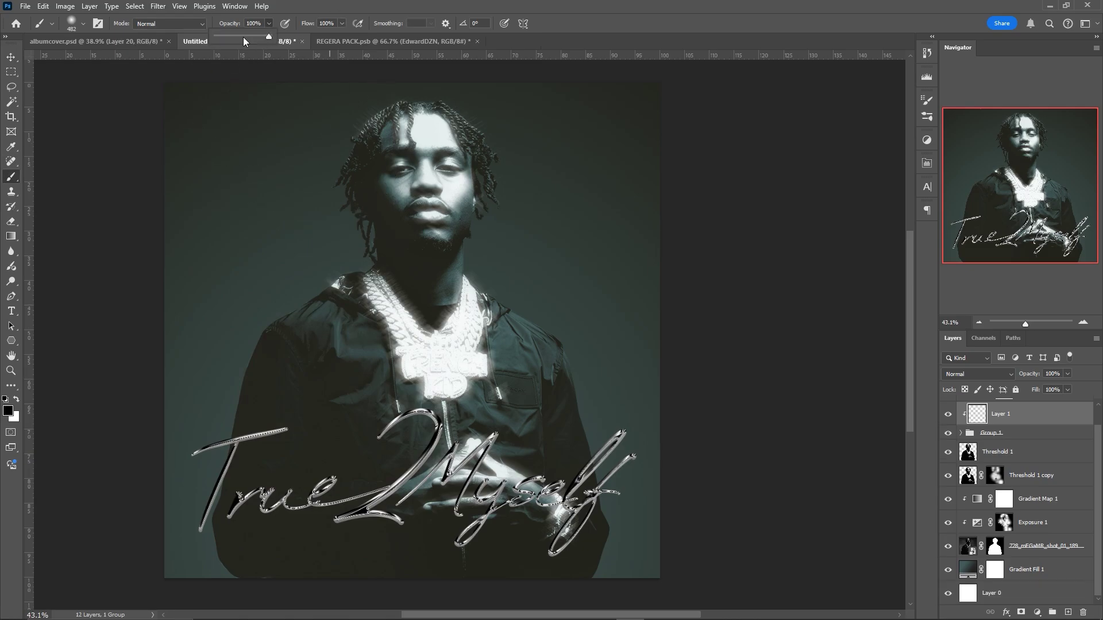
pyautogui.click(243, 37)
# Paint soft black and white dabs over the title letters with a large brush on the clipped layer to vary the chrome reflections.
pyautogui.moveTo(322, 418)
pyautogui.mouseDown()
pyautogui.moveTo(354, 419)
pyautogui.moveTo(340, 420)
pyautogui.mouseUp()
pyautogui.click(264, 540)
pyautogui.hotkey('ctrl', 'z')
pyautogui.press('x')
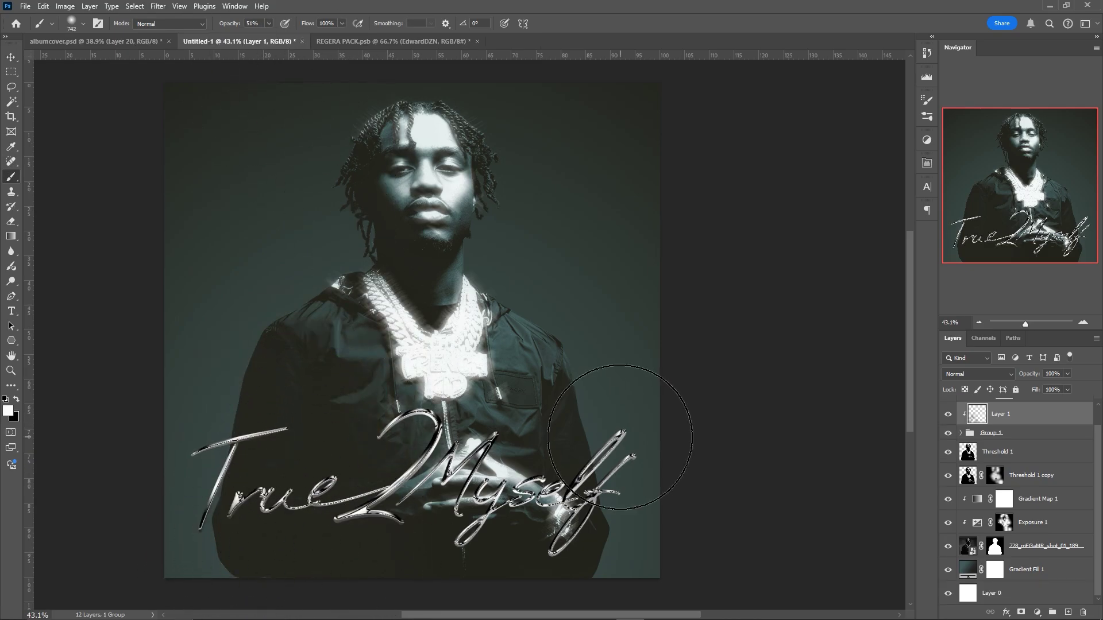
pyautogui.click(631, 417)
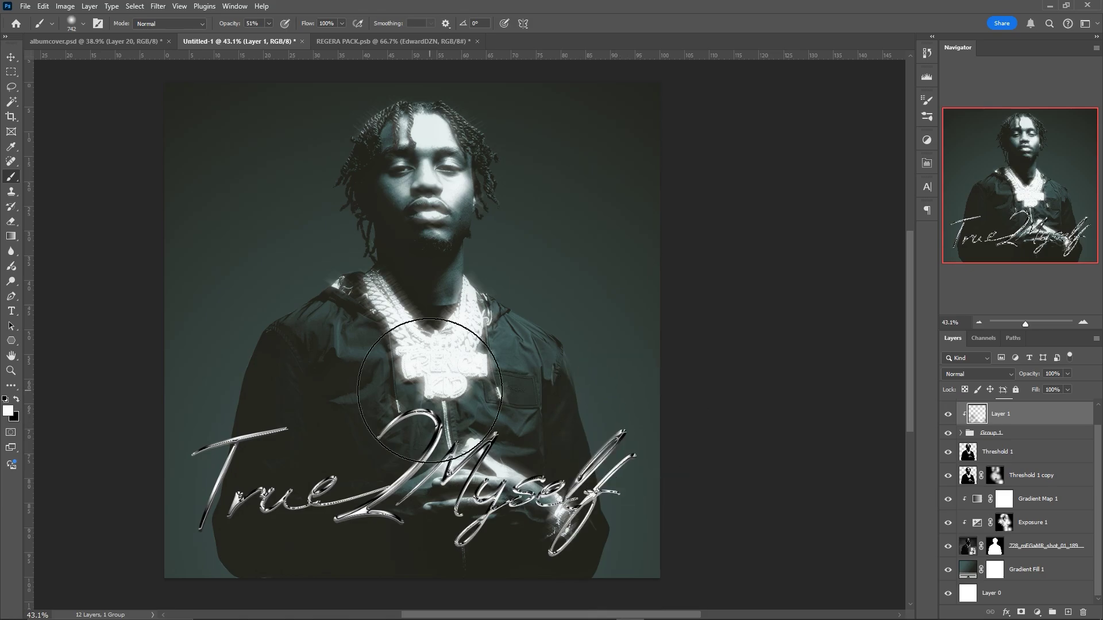
pyautogui.press('x')
pyautogui.click(386, 433)
pyautogui.hotkey('ctrl', 'z')
pyautogui.click(281, 405)
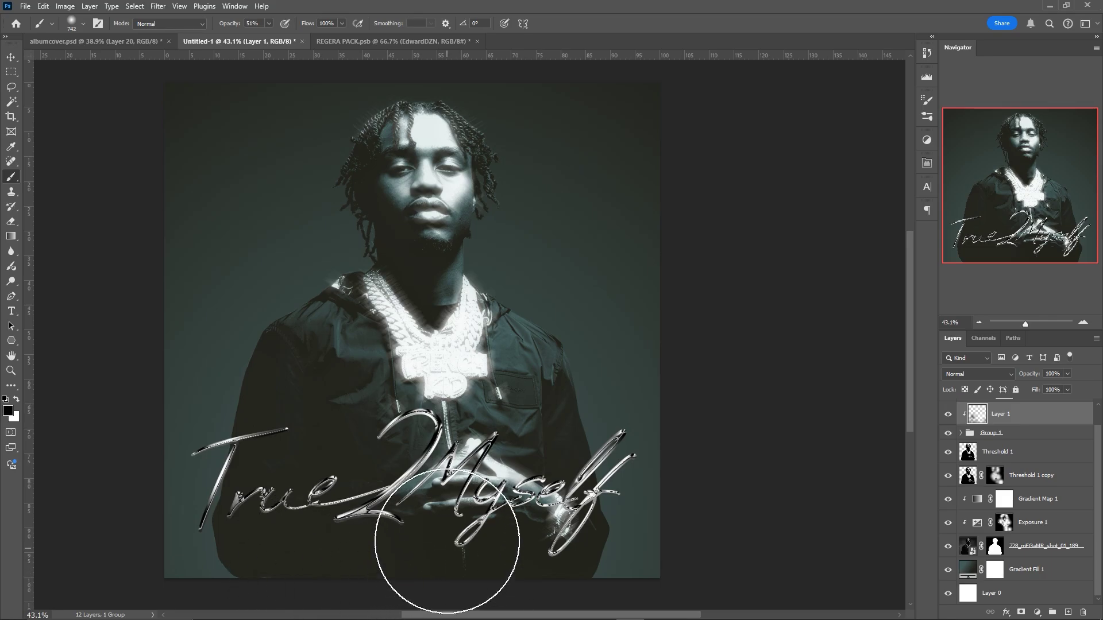
# Add a Photo Filter adjustment above the title's gradient map and clip it to the title group.
pyautogui.scroll(1, 374, 443)
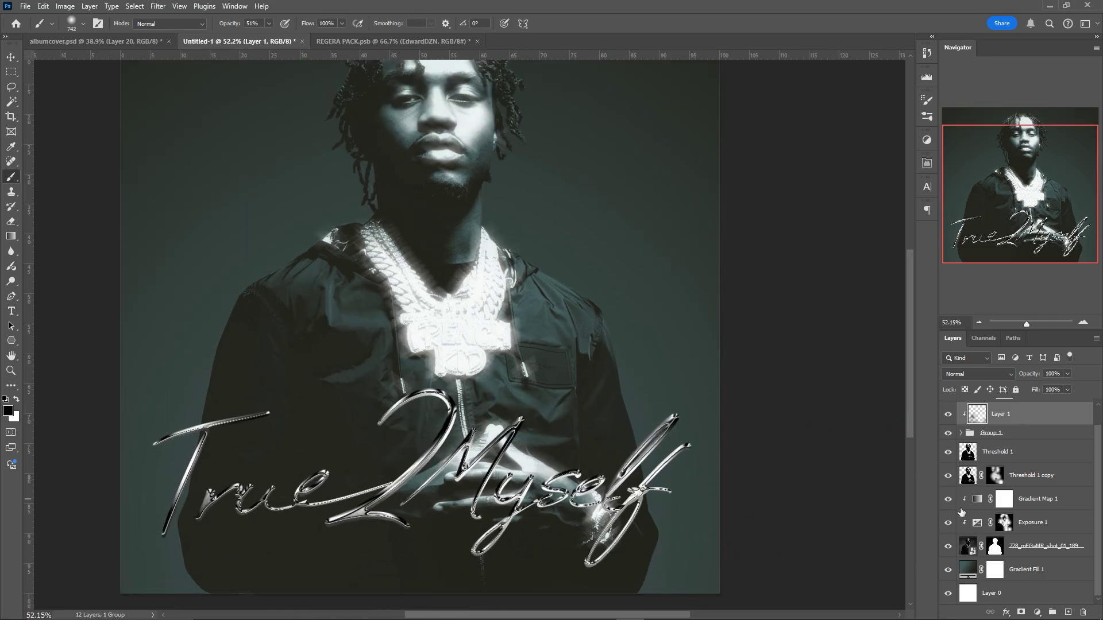
pyautogui.scroll(1, 1024, 514)
pyautogui.click(1046, 410)
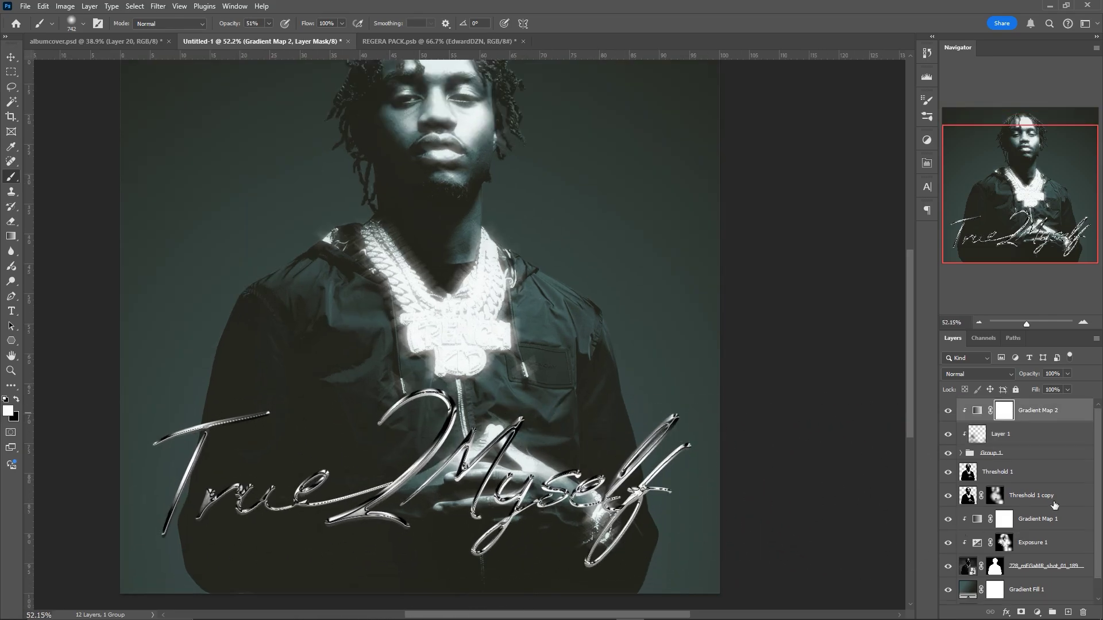
pyautogui.click(1037, 613)
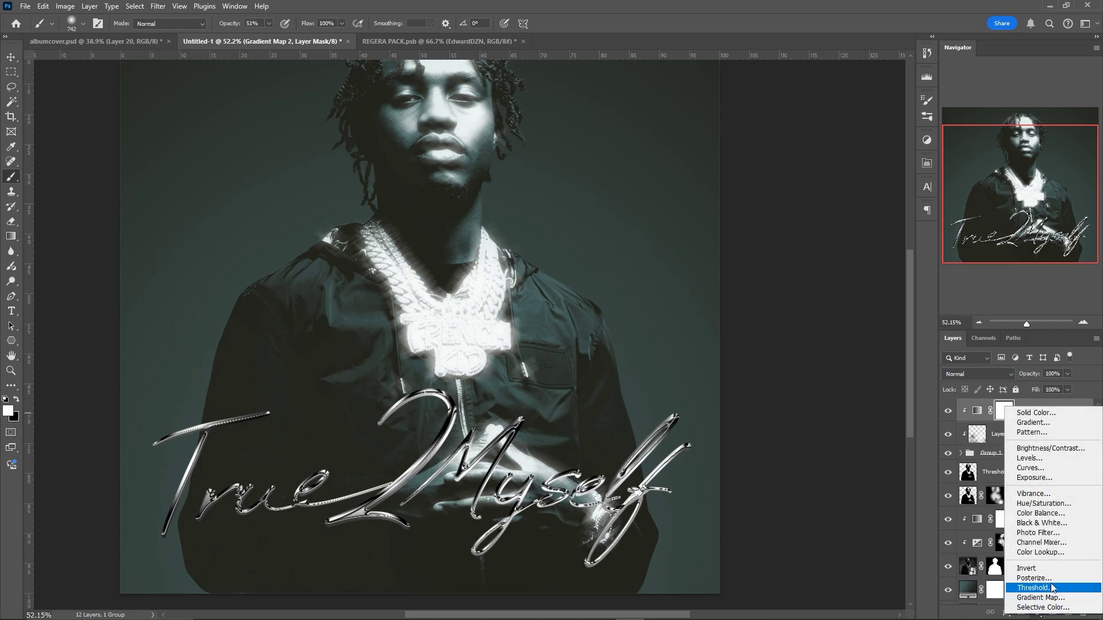
pyautogui.click(1038, 533)
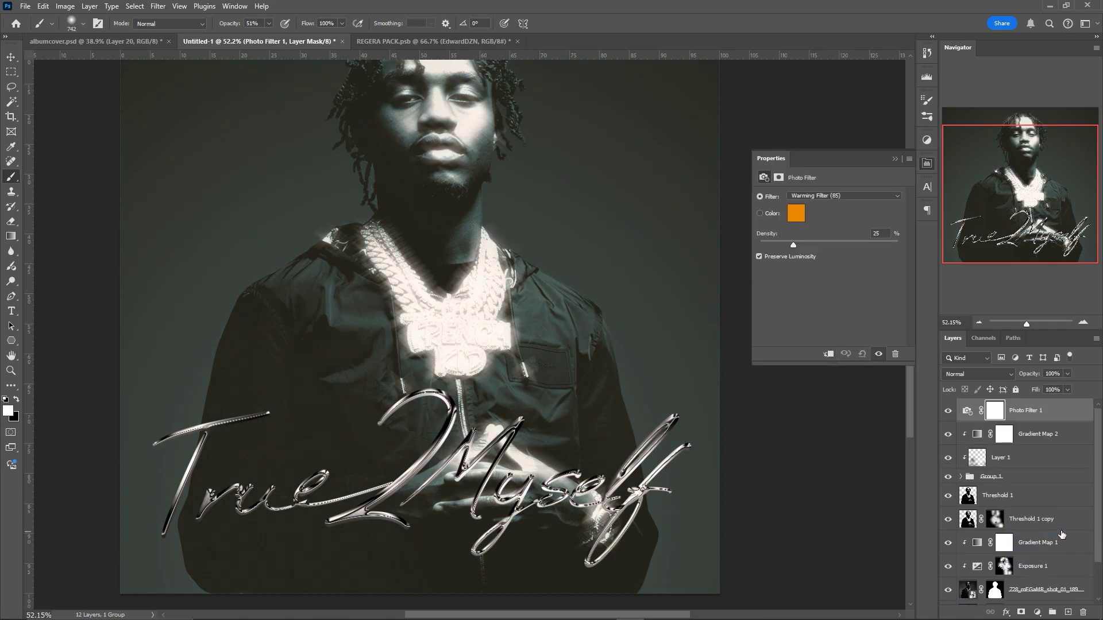
pyautogui.rightClick(1081, 420)
pyautogui.click(1054, 381)
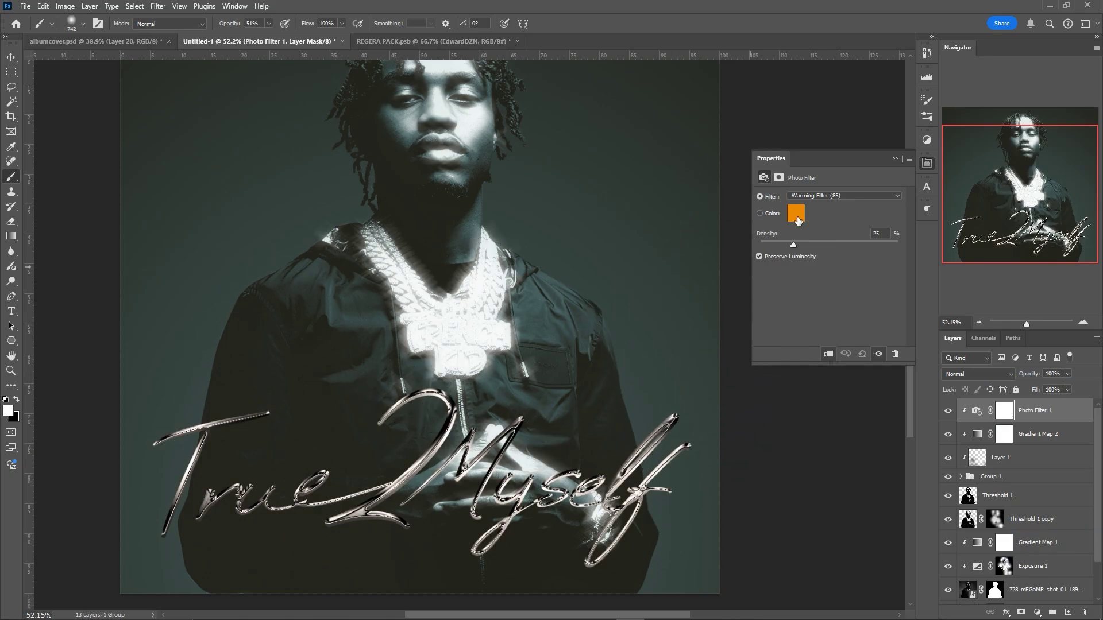
# Tint the title's photo filter with a custom dark green colour at 100% density.
pyautogui.click(768, 216)
pyautogui.click(796, 213)
pyautogui.moveTo(717, 520)
pyautogui.mouseDown()
pyautogui.moveTo(717, 502)
pyautogui.moveTo(612, 507)
pyautogui.mouseUp()
pyautogui.click(816, 399)
pyautogui.moveTo(793, 244); pyautogui.dragTo(925, 254)
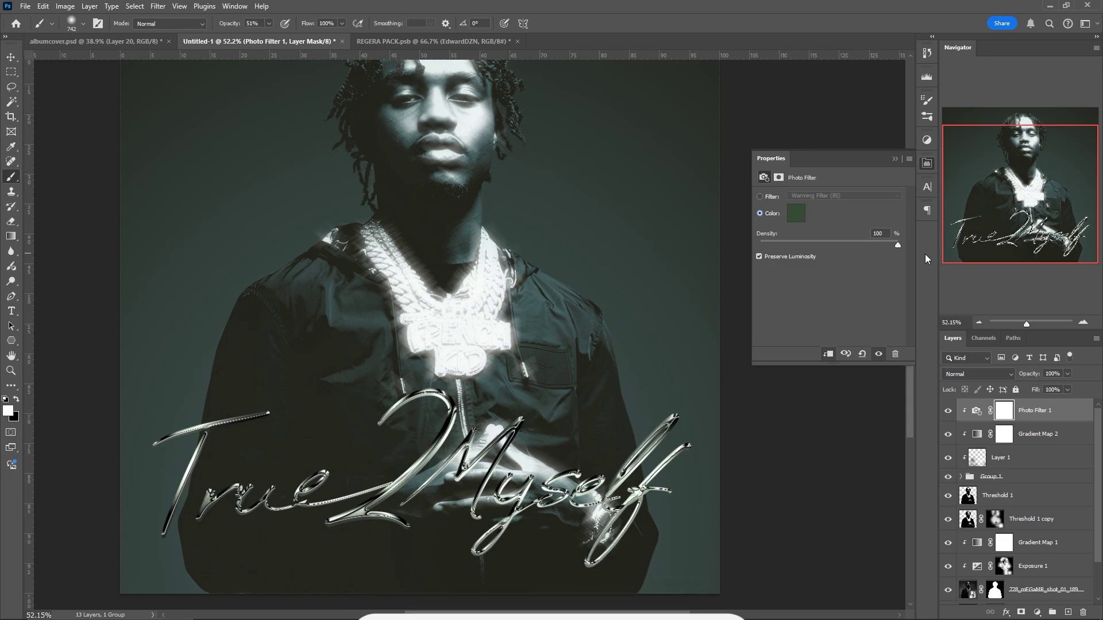
pyautogui.click(894, 160)
# Add an Exposure adjustment clipped to the title group and raise its exposure slightly.
pyautogui.click(1039, 613)
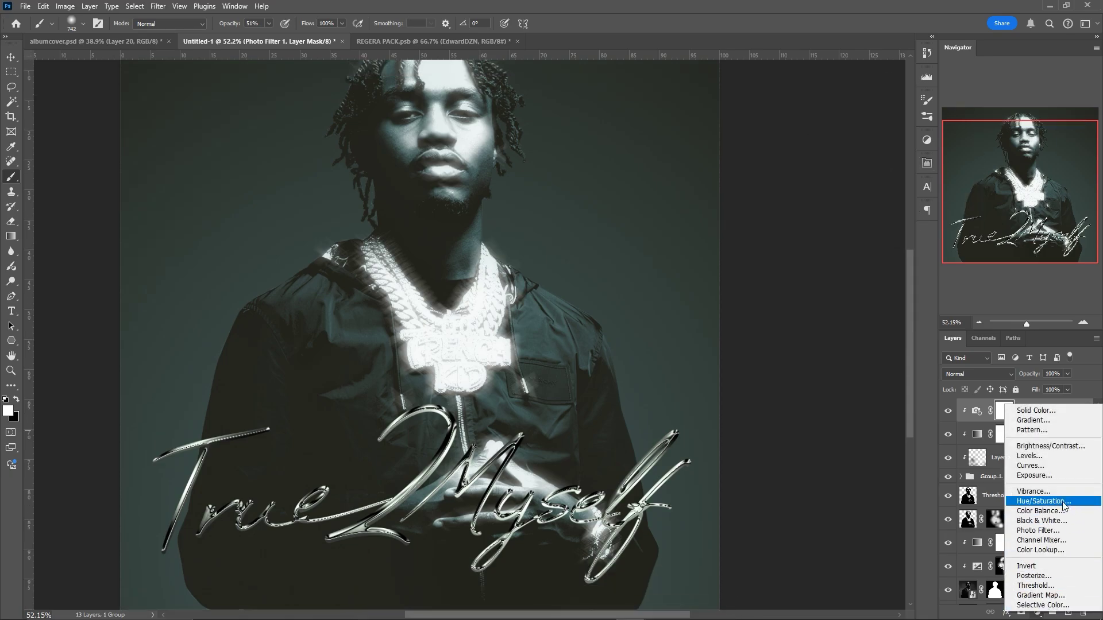
pyautogui.click(1057, 474)
pyautogui.rightClick(1067, 409)
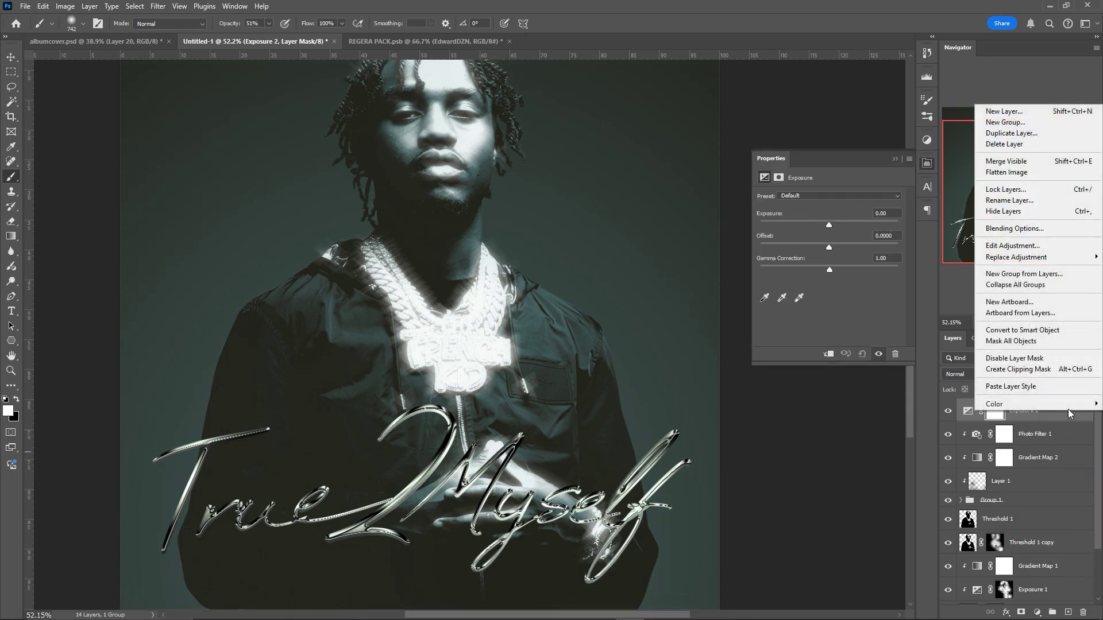
pyautogui.click(1034, 370)
pyautogui.moveTo(838, 227); pyautogui.dragTo(846, 226)
pyautogui.click(894, 159)
# Add a Color Balance adjustment clipped to the title group and shift its midtones to +34 green.
pyautogui.click(1037, 614)
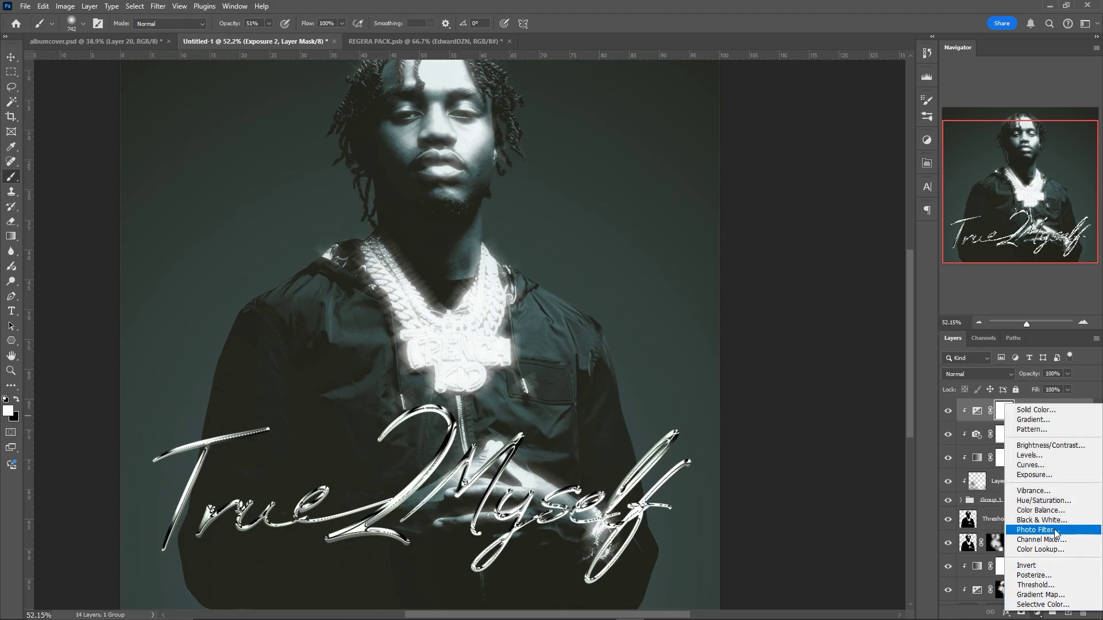
pyautogui.click(1060, 511)
pyautogui.rightClick(1067, 414)
pyautogui.click(1034, 372)
pyautogui.moveTo(814, 242); pyautogui.dragTo(832, 242)
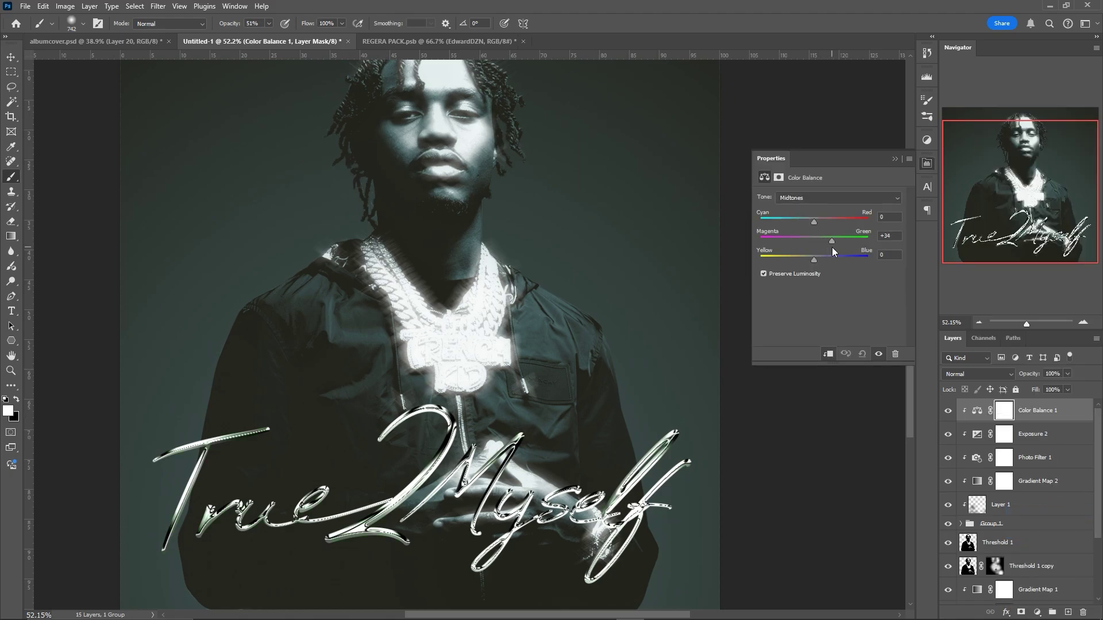
# Duplicate the title group together with its clipped adjustment layers and merge the duplicates into a single title layer.
pyautogui.moveTo(832, 247); pyautogui.dragTo(828, 259)
pyautogui.click(926, 163)
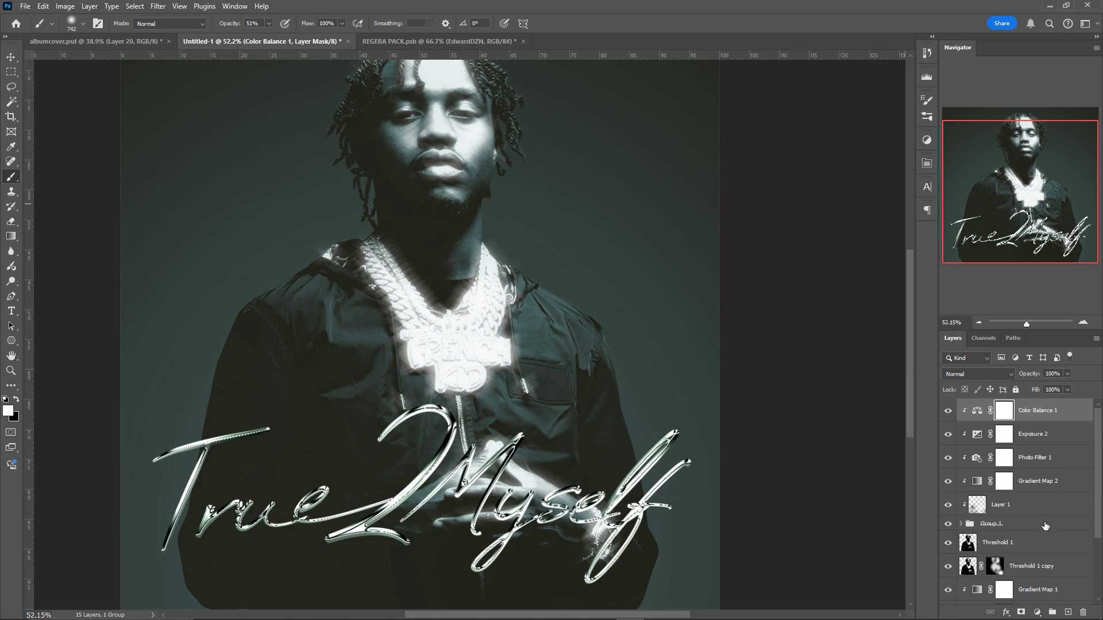
pyautogui.click(1046, 526)
pyautogui.keyDown('shift'); pyautogui.click(1074, 410); pyautogui.keyUp('shift')
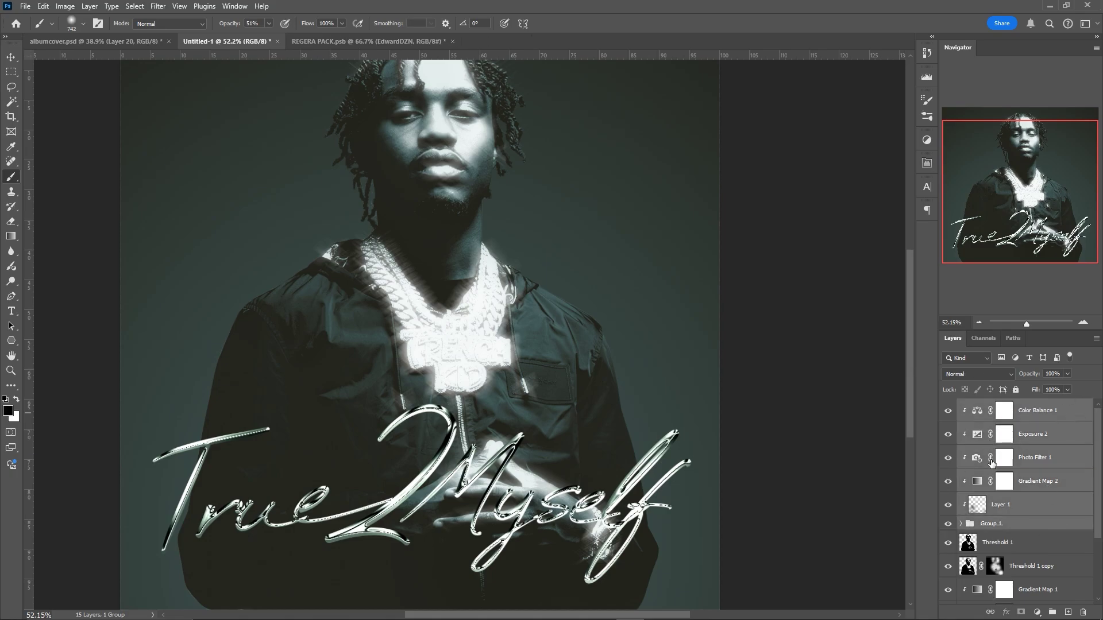
pyautogui.hotkey('ctrl', 'j')
pyautogui.hotkey('ctrl', 'e')
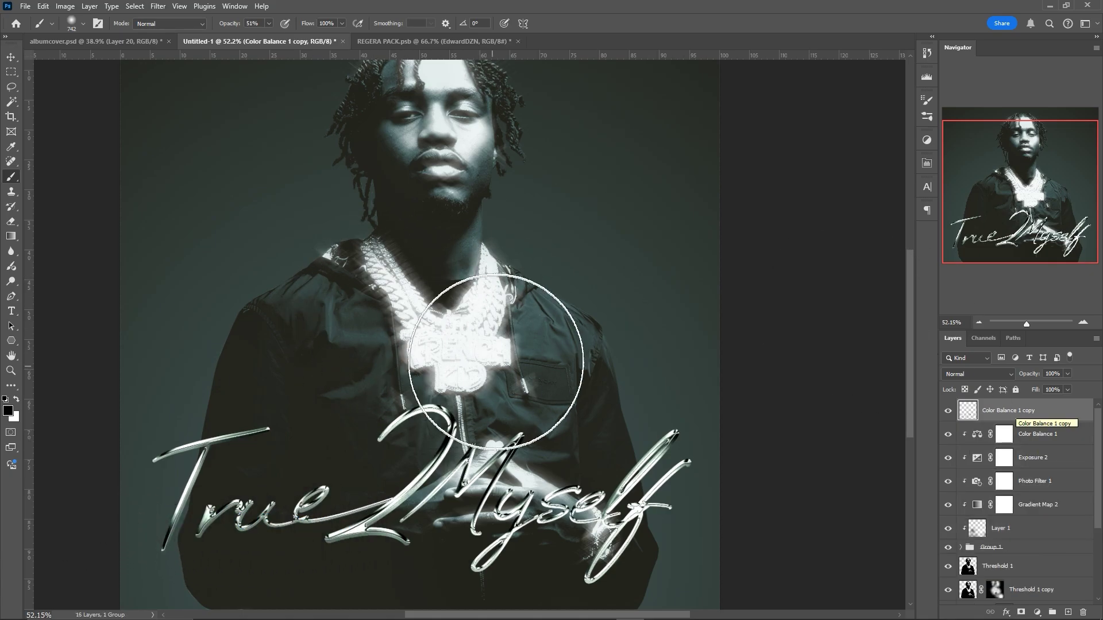
pyautogui.press('v')
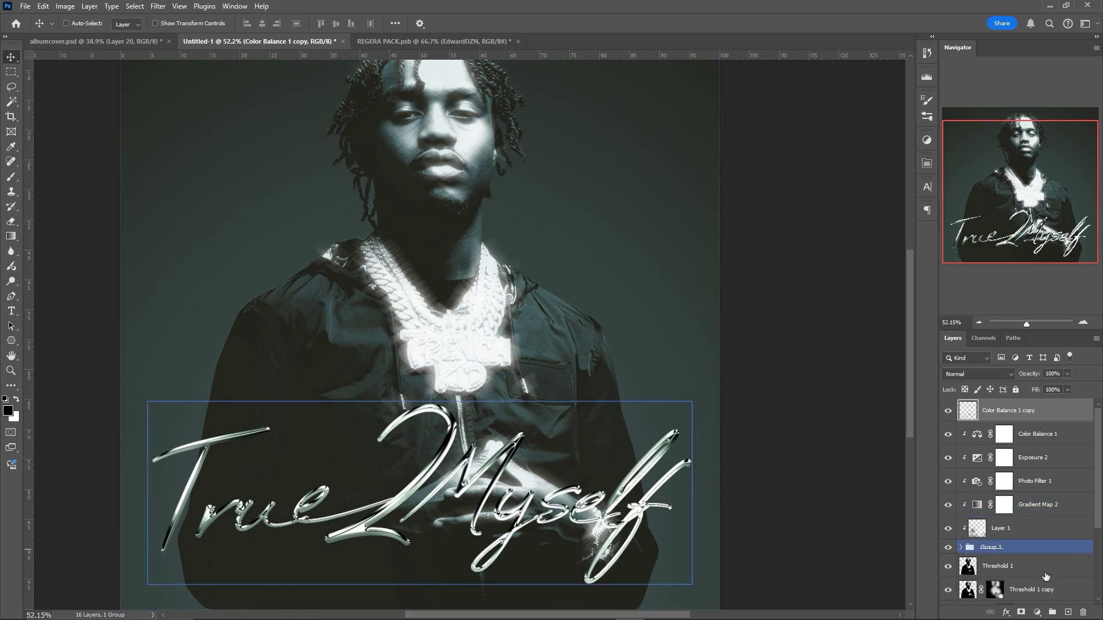
# Clip a Threshold adjustment at level 165 to the merged title copy and merge the two layers.
pyautogui.click(1038, 612)
pyautogui.click(1028, 582)
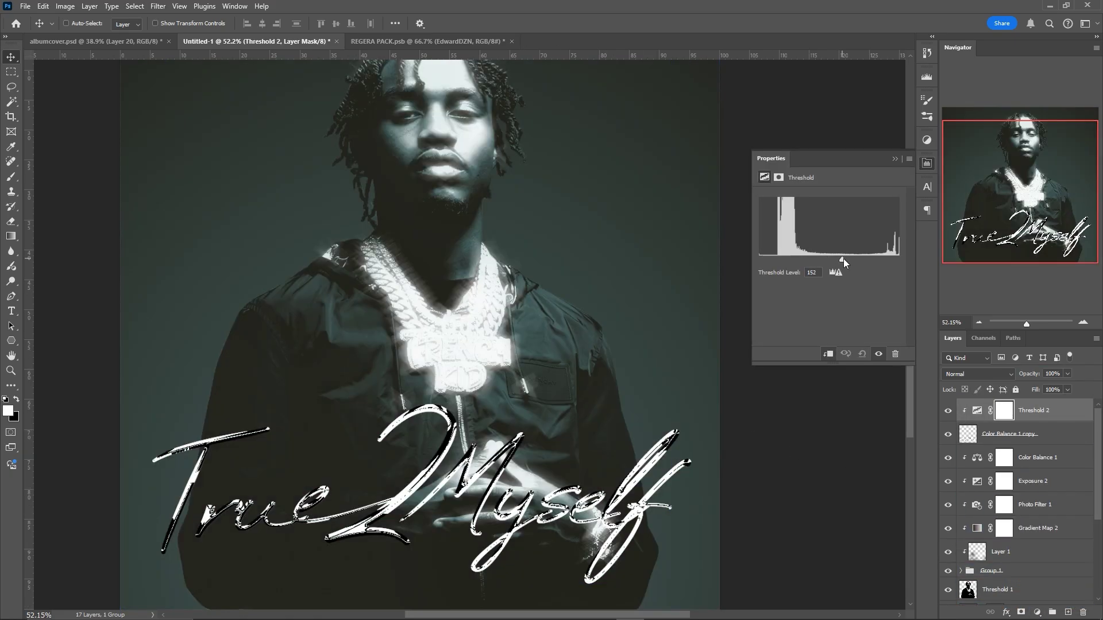
pyautogui.moveTo(843, 260); pyautogui.dragTo(847, 259)
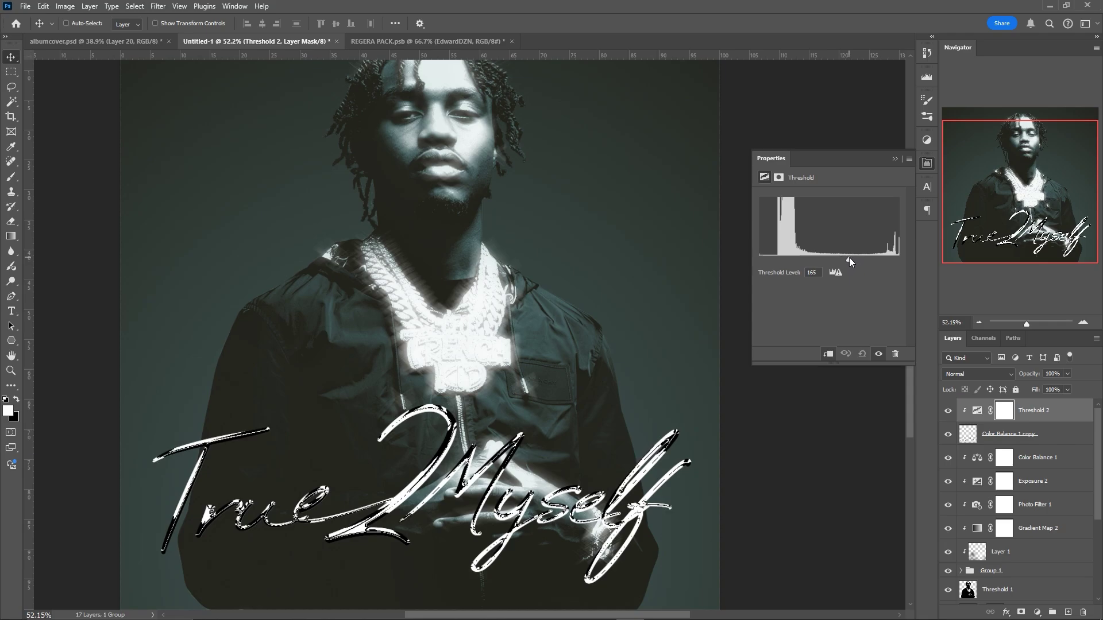
pyautogui.click(895, 159)
pyautogui.keyDown('ctrl'); pyautogui.click(1034, 442); pyautogui.keyUp('ctrl')
pyautogui.hotkey('ctrl', 'e')
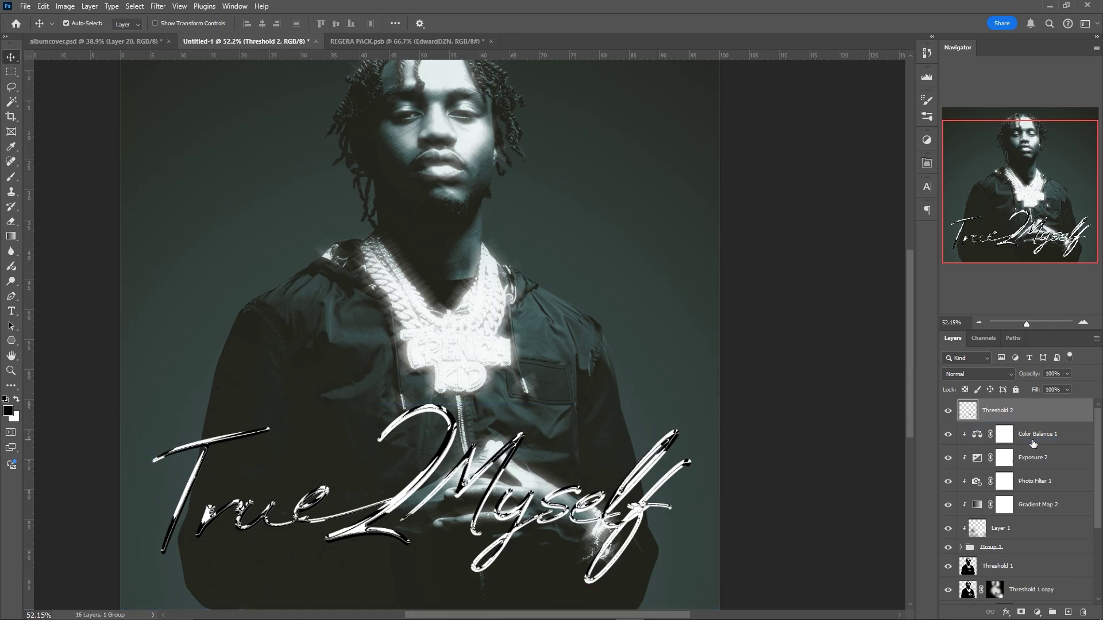
# Duplicate the black-and-white threshold title twice and hide the two lower copies.
pyautogui.hotkey('ctrl', 'j')
pyautogui.hotkey('ctrl', 'j')
pyautogui.click(1032, 443)
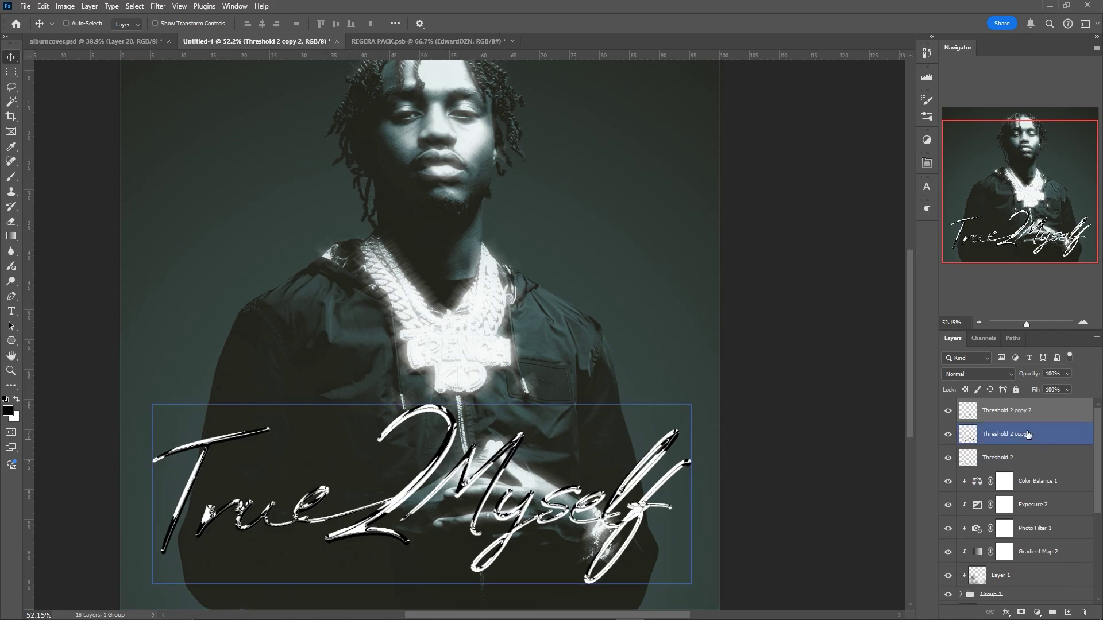
pyautogui.click(954, 463)
pyautogui.click(975, 417)
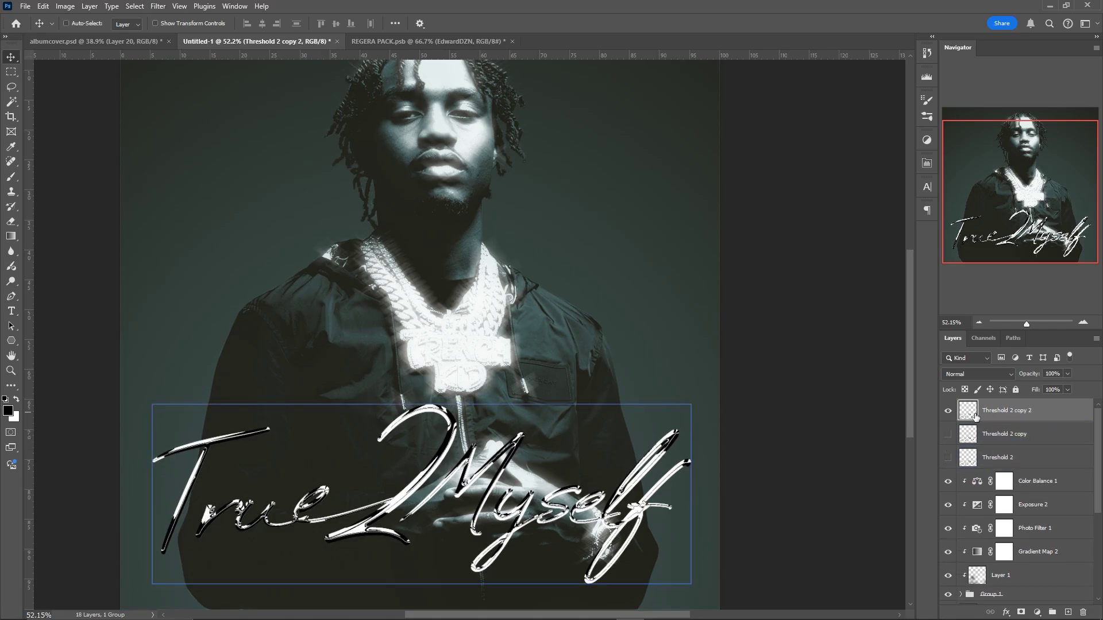
# Apply a diagonal Motion Blur with a distance of 89 pixels to the top threshold title copy.
pyautogui.click(158, 6)
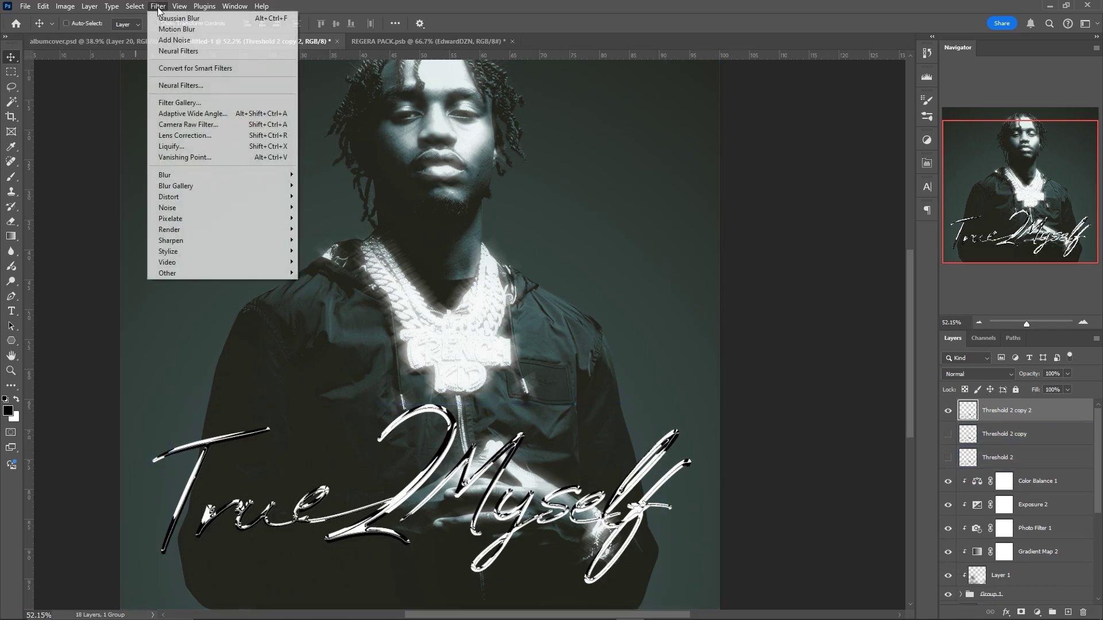
pyautogui.moveTo(200, 175)
pyautogui.click(330, 240)
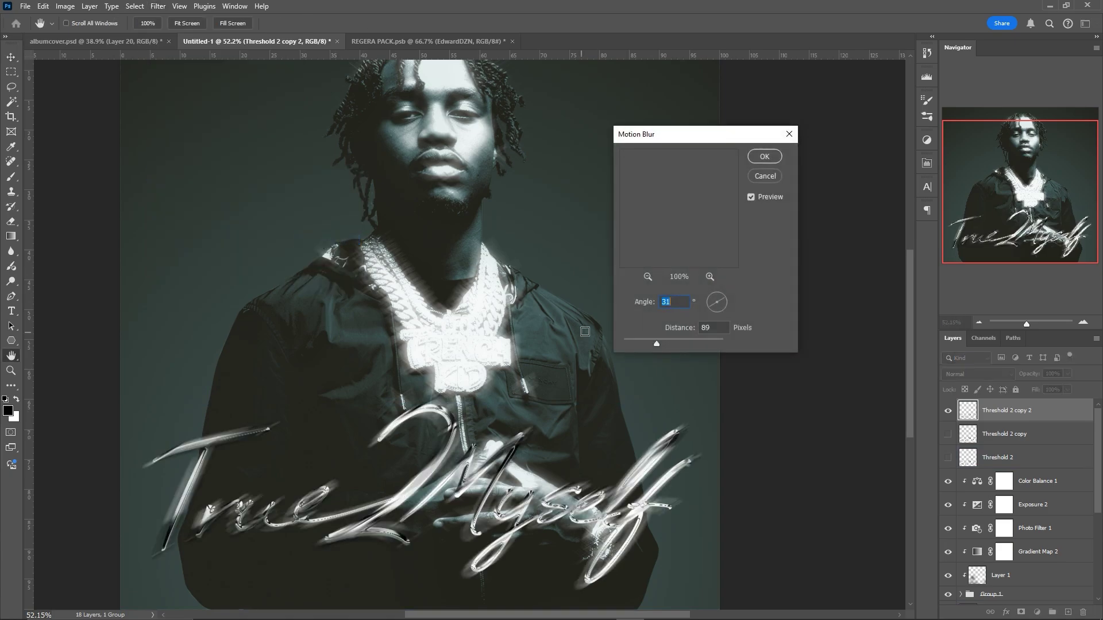
pyautogui.click(765, 157)
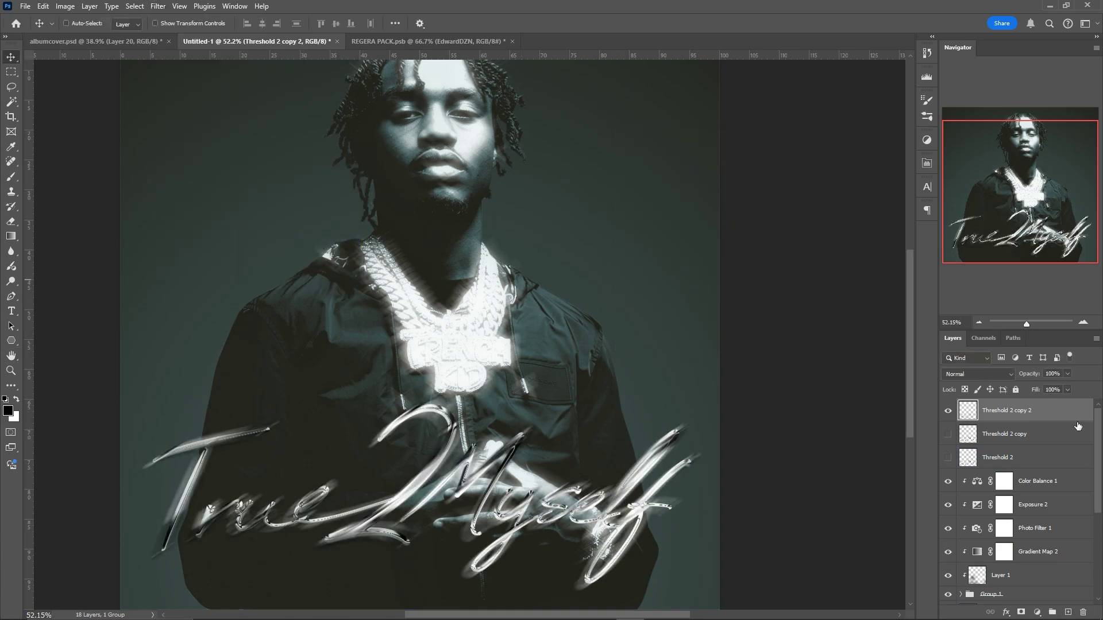
# Show only the middle threshold title copy and apply an 89-pixel Motion Blur in the opposite diagonal direction.
pyautogui.click(948, 412)
pyautogui.click(948, 434)
pyautogui.click(989, 433)
pyautogui.click(158, 6)
pyautogui.moveTo(195, 175)
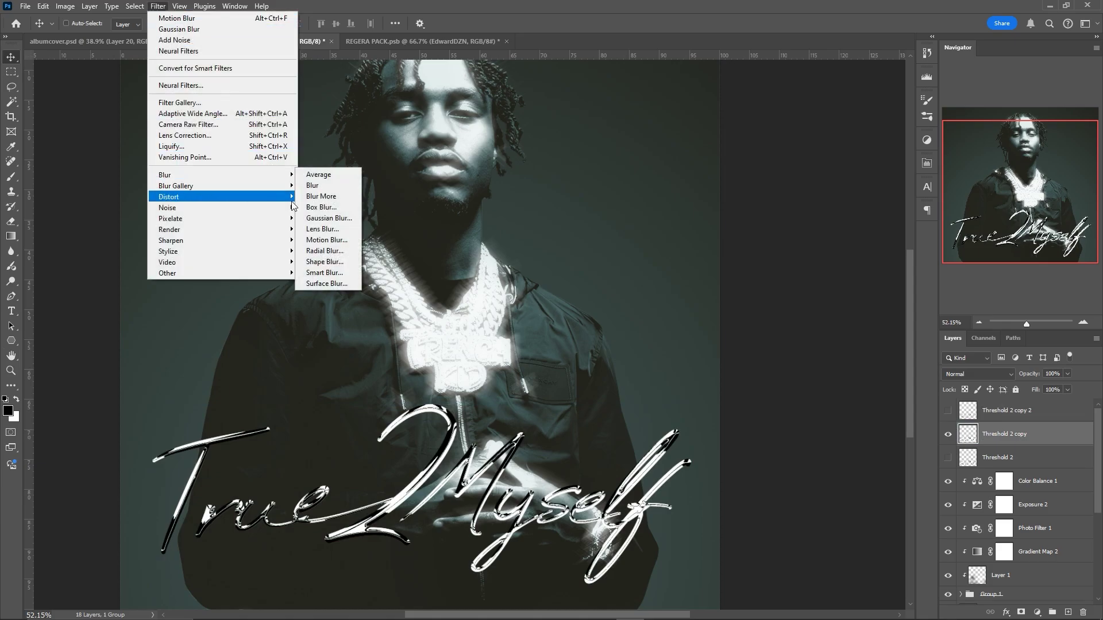
pyautogui.click(343, 241)
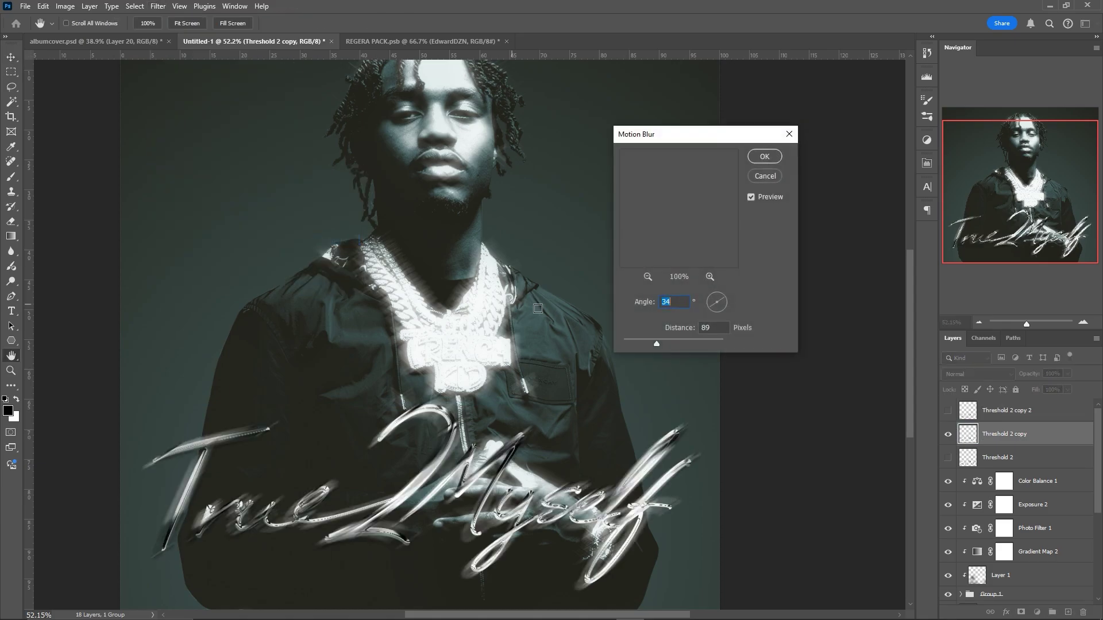
pyautogui.click(713, 303)
pyautogui.click(764, 157)
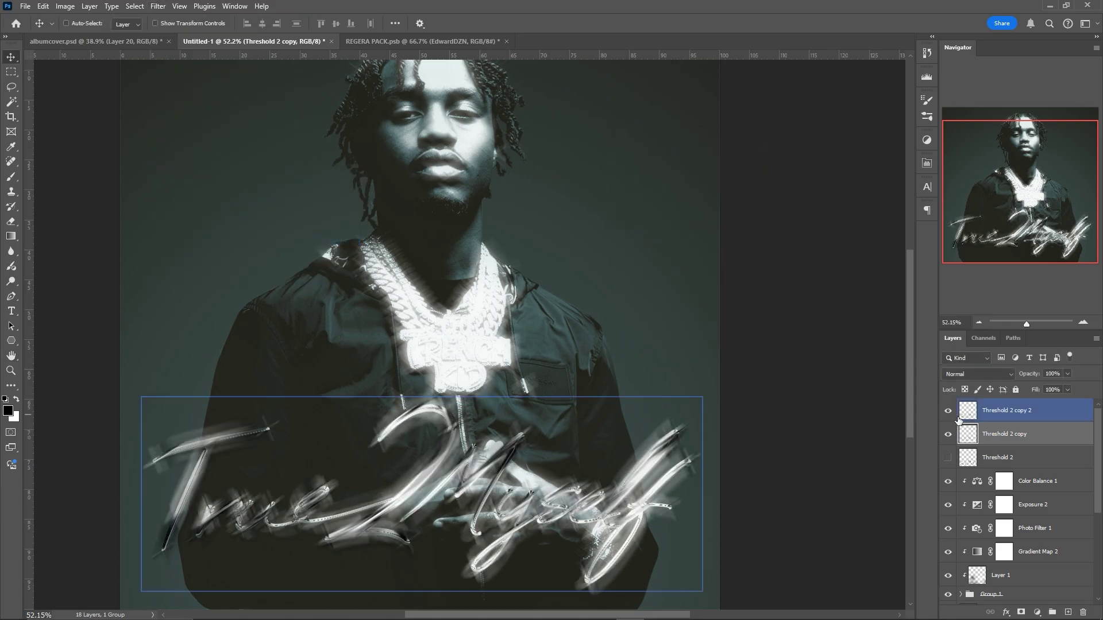
# Set the motion-blurred title copies to Screen blending and merge them into one layer.
pyautogui.click(991, 377)
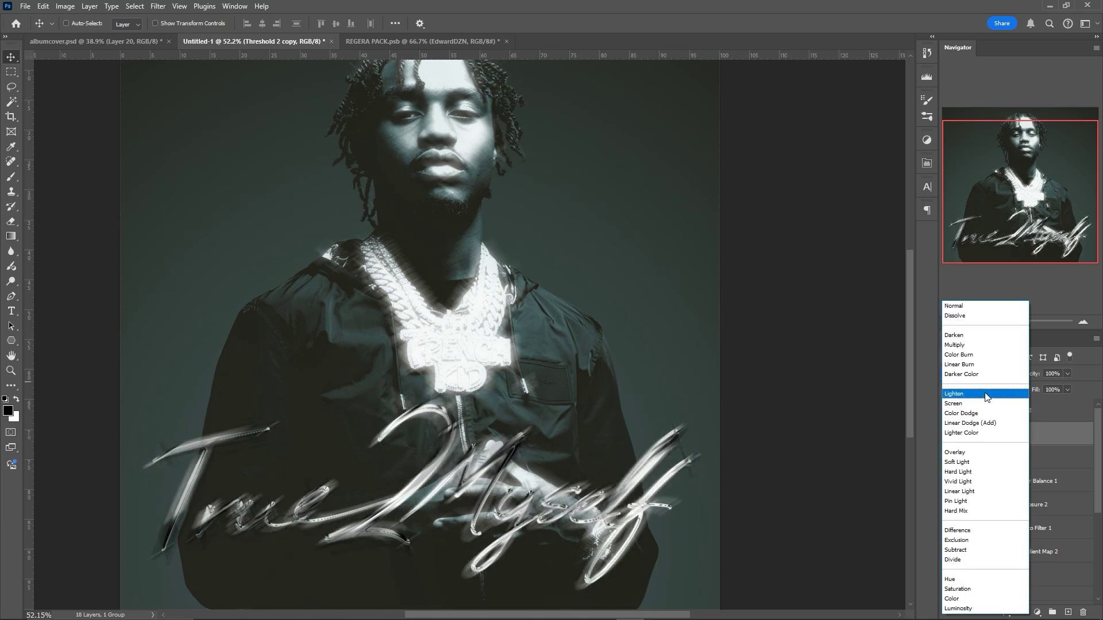
pyautogui.click(975, 405)
pyautogui.click(1022, 411)
pyautogui.keyDown('ctrl'); pyautogui.click(1031, 436); pyautogui.keyUp('ctrl')
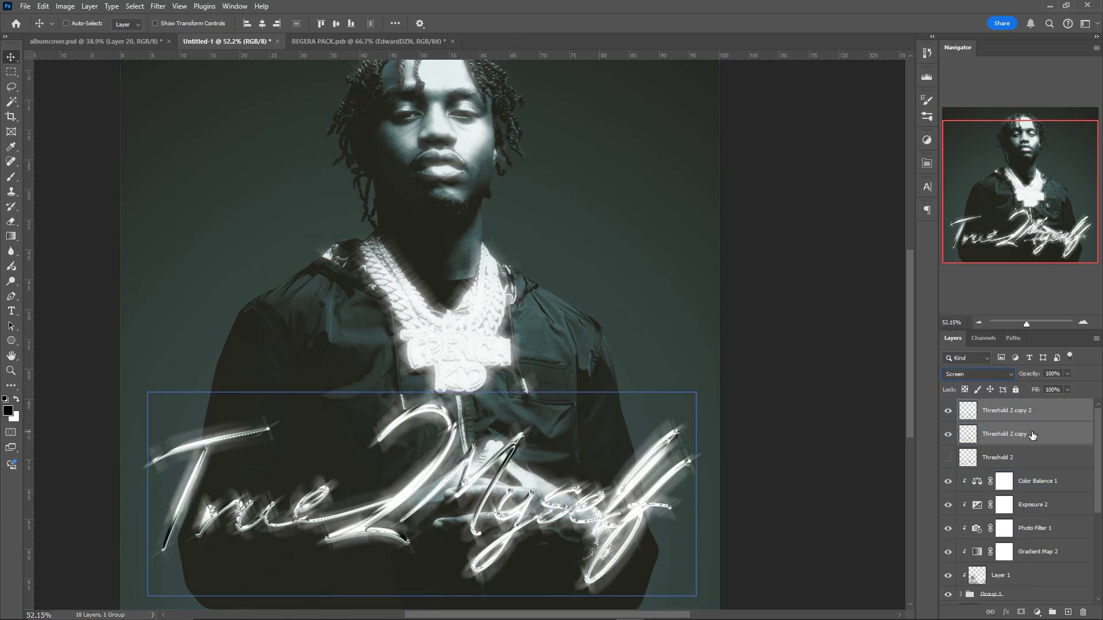
pyautogui.hotkey('ctrl', 'e')
# Blend the merged motion-blur layer in Screen mode at 67% opacity.
pyautogui.click(976, 374)
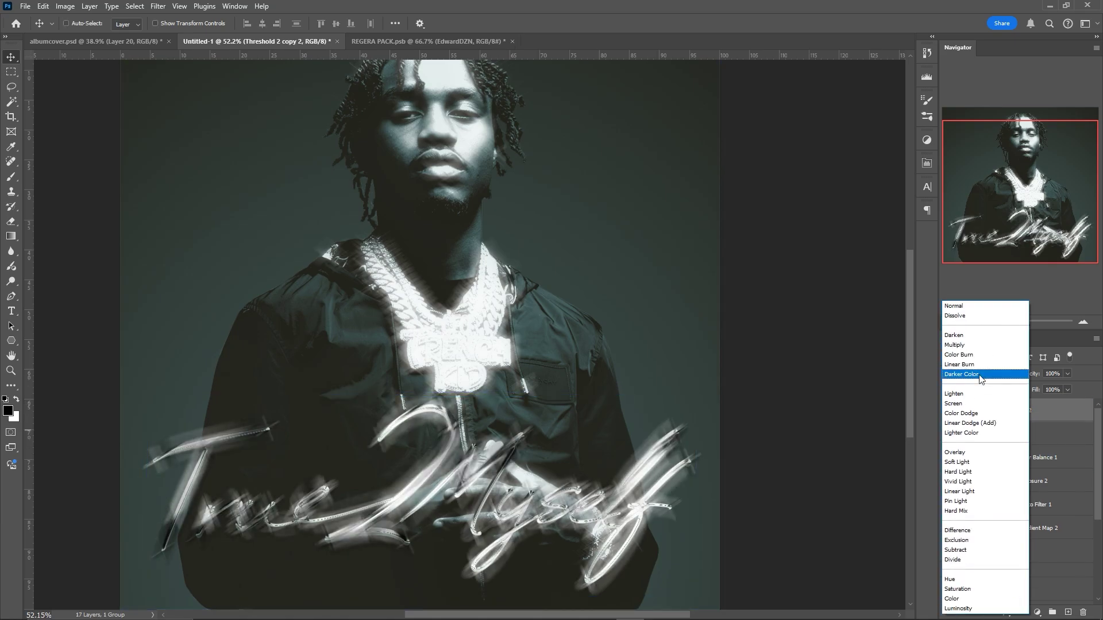
pyautogui.click(968, 408)
pyautogui.moveTo(1067, 374)
pyautogui.mouseDown()
pyautogui.moveTo(1029, 388)
pyautogui.moveTo(1053, 387)
pyautogui.mouseUp()
# Show the unblurred threshold title layer and move it above the merged motion-blur layer.
pyautogui.click(948, 434)
pyautogui.keyDown('shift'); pyautogui.click(995, 436); pyautogui.keyUp('shift')
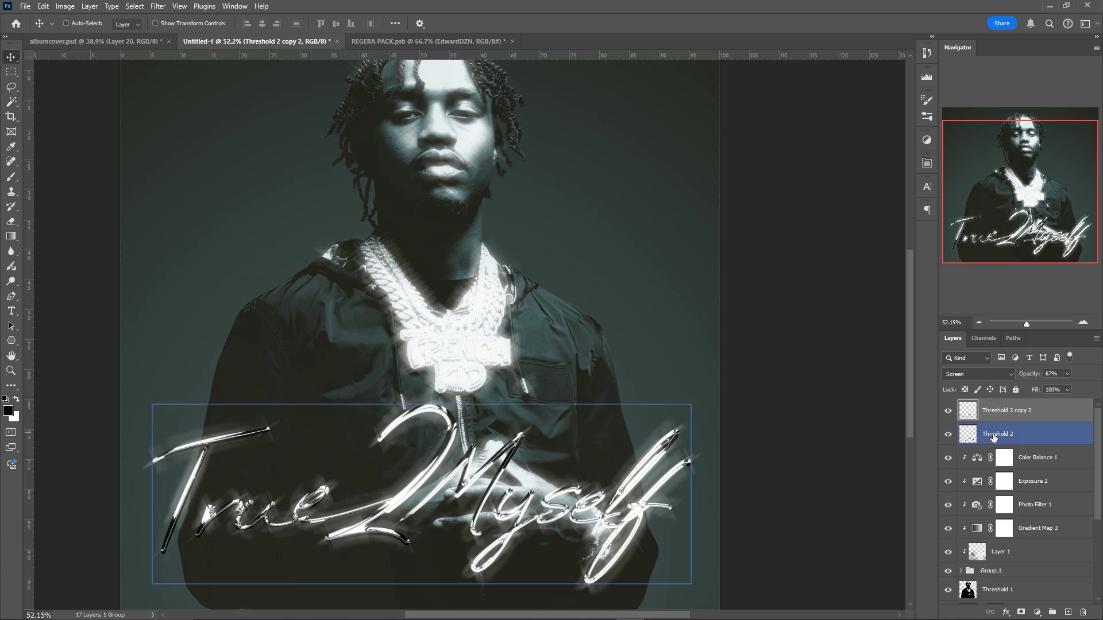
pyautogui.moveTo(998, 409); pyautogui.dragTo(999, 405)
# Apply a Gaussian Blur of about 8.4 pixels to the upper threshold title and set its blend mode to Screen.
pyautogui.click(157, 7)
pyautogui.moveTo(171, 176)
pyautogui.click(321, 219)
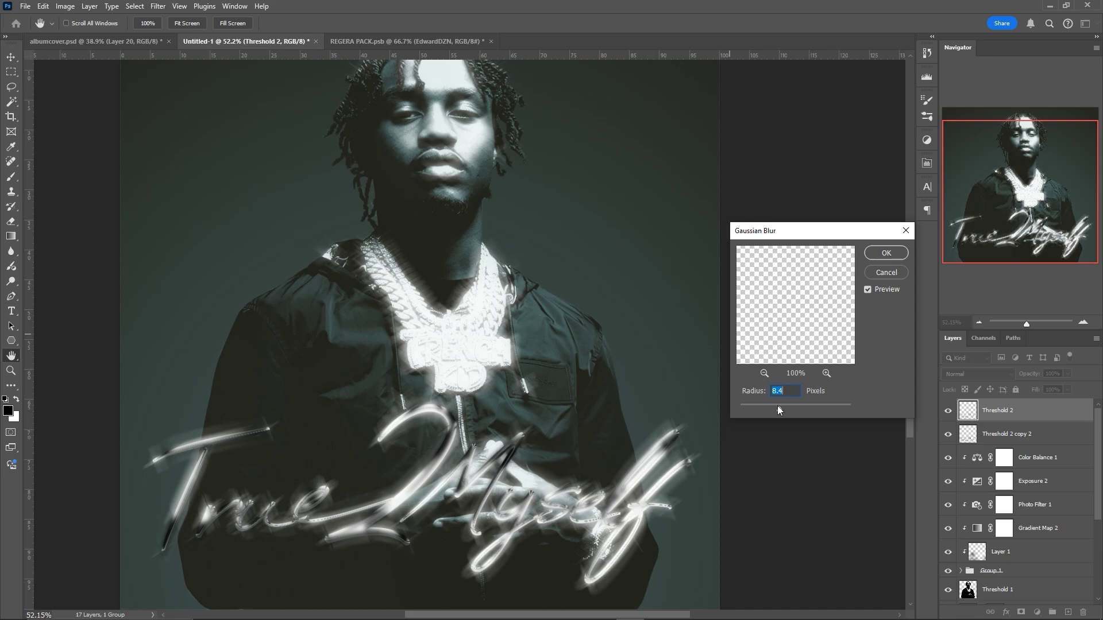
pyautogui.press('Return')
pyautogui.click(960, 374)
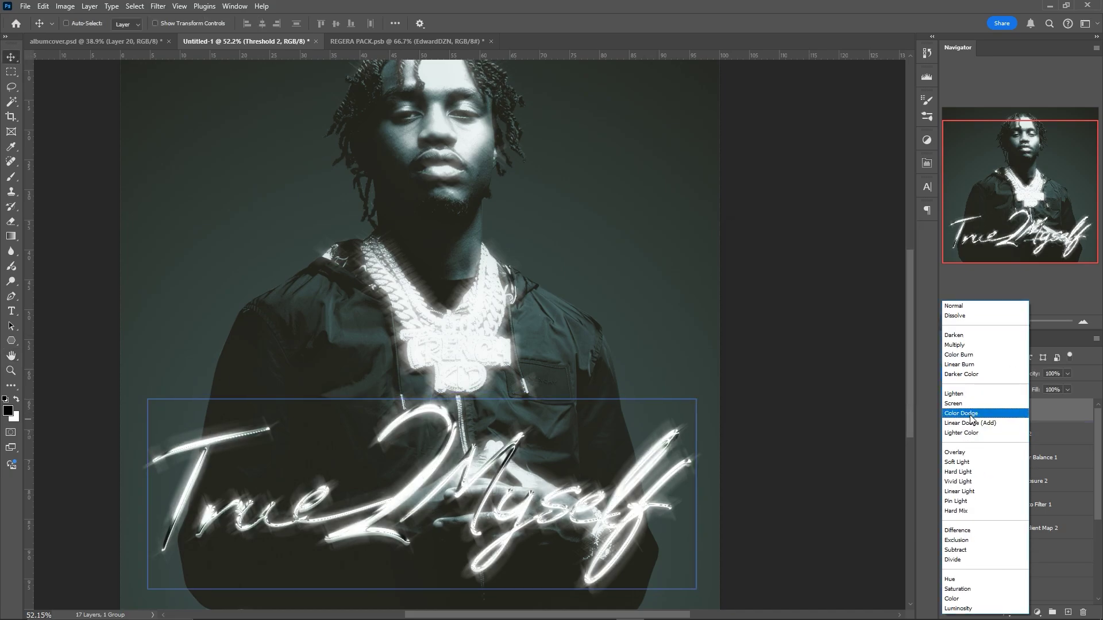
pyautogui.click(971, 405)
# Lower the opacity of the Gaussian-blurred title layer and review the glow against the motion-blurred layer.
pyautogui.scroll(-4, 716, 371)
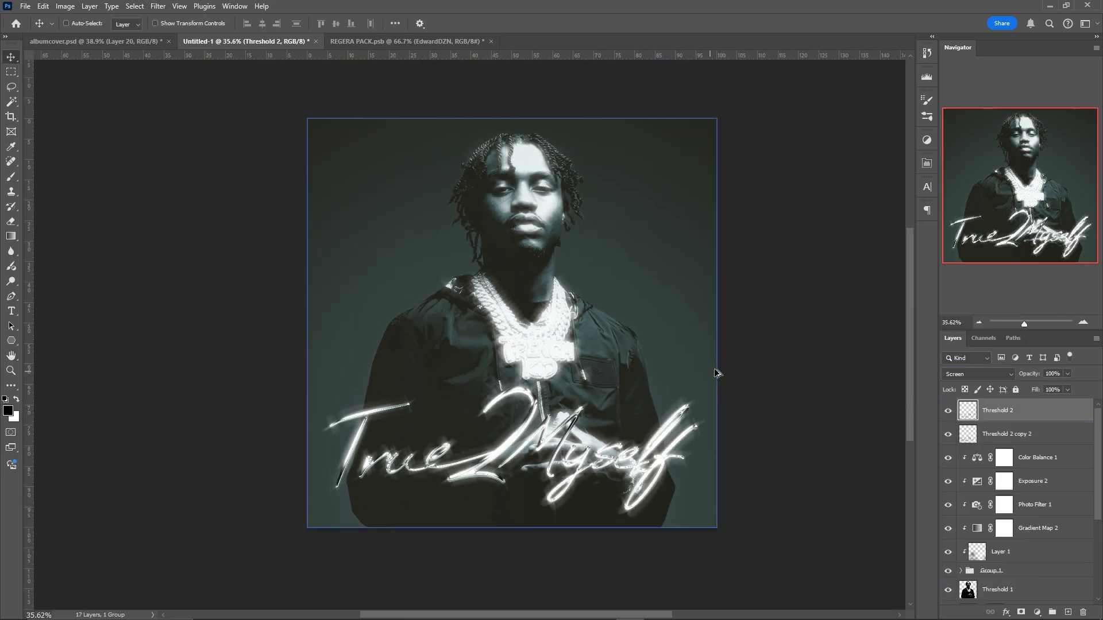
pyautogui.scroll(2, 724, 383)
pyautogui.scroll(-1, 788, 404)
pyautogui.scroll(2, 788, 404)
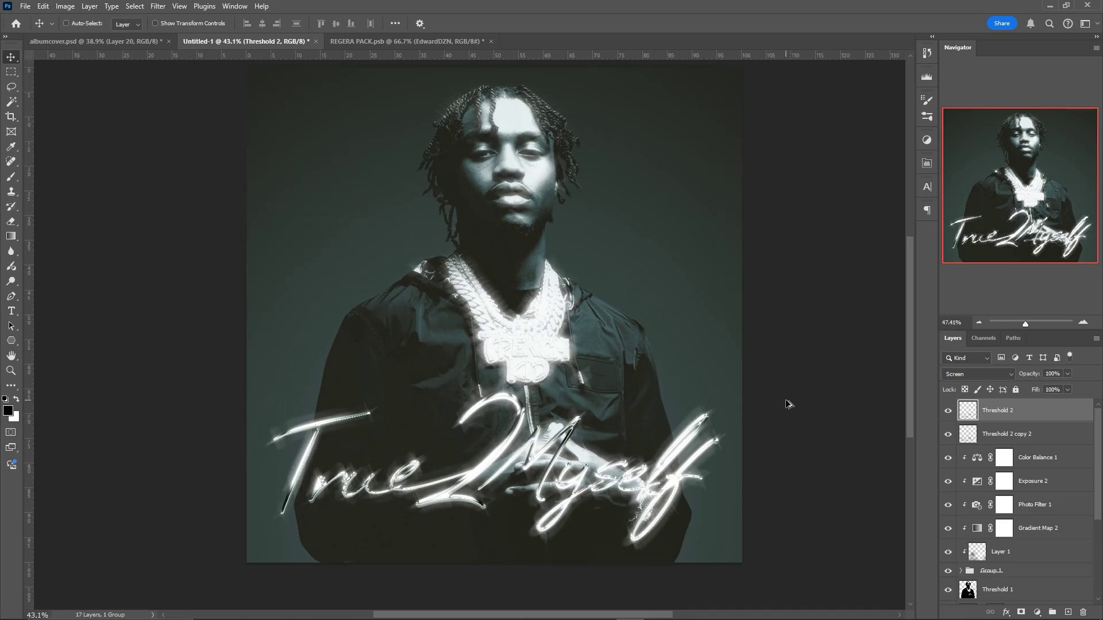
pyautogui.click(1068, 373)
pyautogui.moveTo(1069, 387)
pyautogui.mouseDown()
pyautogui.moveTo(1025, 390)
pyautogui.moveTo(1069, 393)
pyautogui.mouseUp()
pyautogui.click(1037, 425)
pyautogui.click(1067, 373)
pyautogui.scroll(-3, 797, 367)
pyautogui.scroll(3, 776, 392)
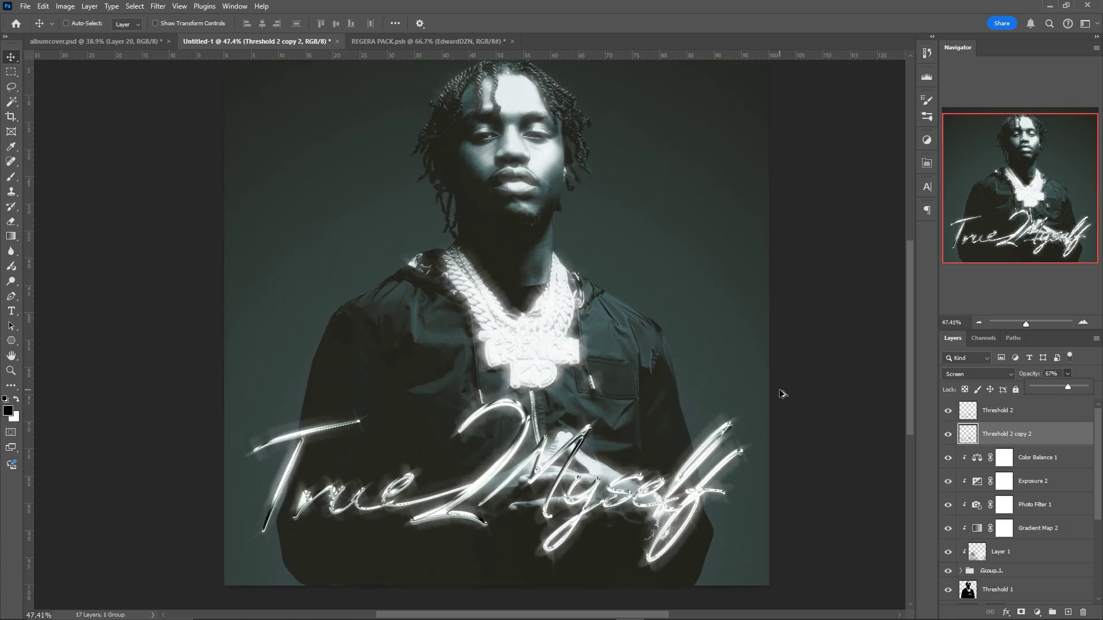
pyautogui.scroll(-1, 781, 394)
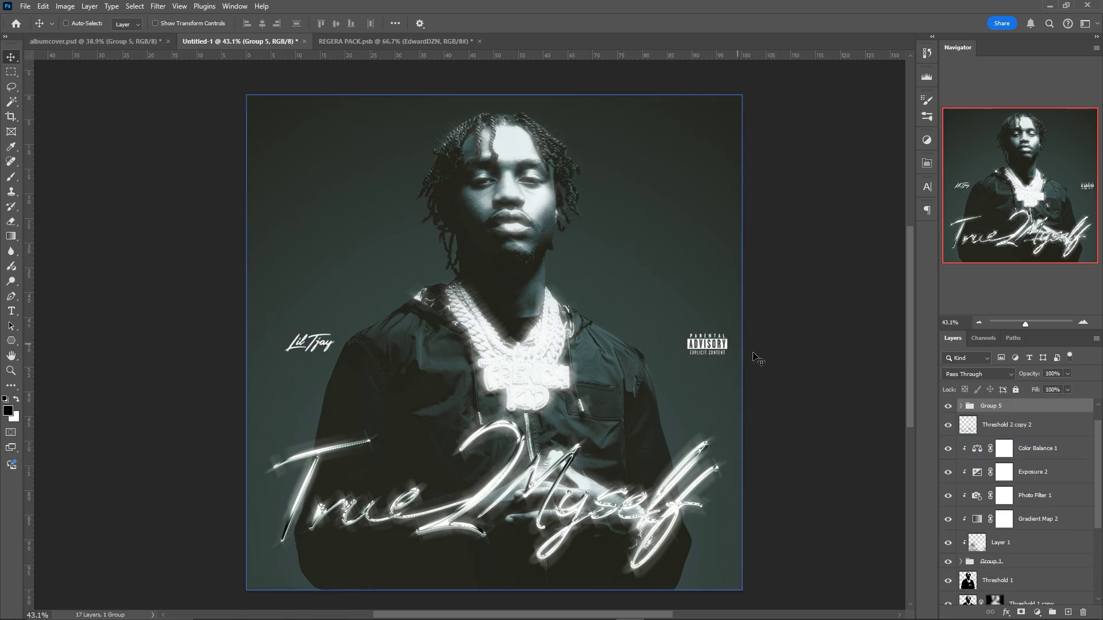
# Move the group with the Lil Tjay logo and Parental Advisory label up to the cover's upper corners.
pyautogui.moveTo(754, 356); pyautogui.dragTo(742, 174)
pyautogui.scroll(1, 1041, 423)
pyautogui.click(1040, 418)
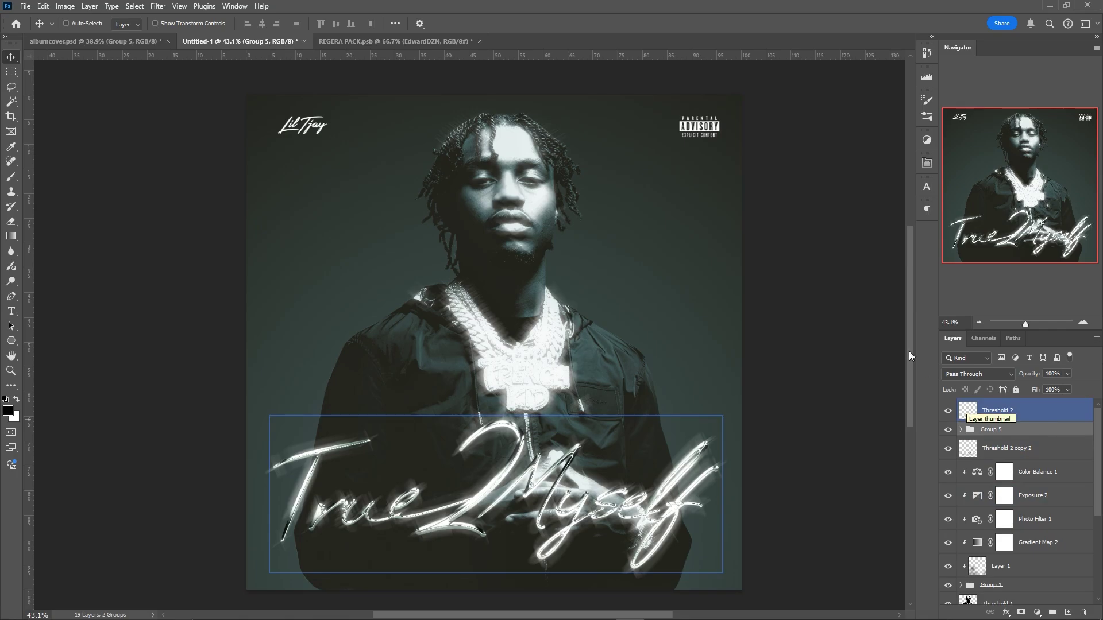
pyautogui.click(867, 318)
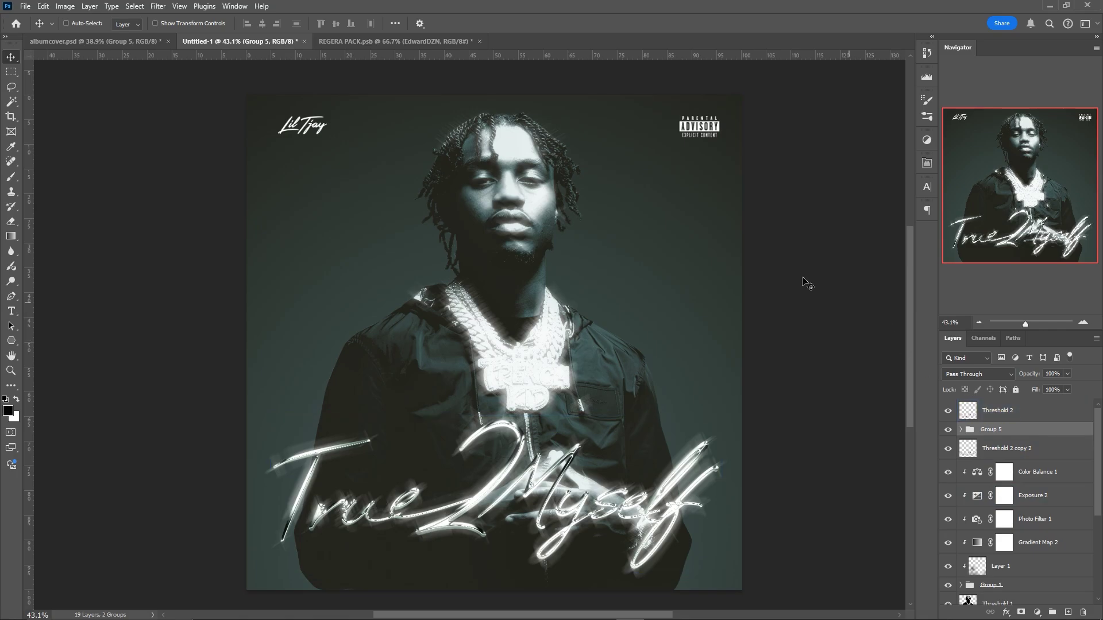
# Bring the shattered-glass texture from REGERA PACK.psb into the cover and place it between the portrait and Gradient Fill 1.
pyautogui.click(442, 40)
pyautogui.click(948, 597)
pyautogui.scroll(12, 979, 562)
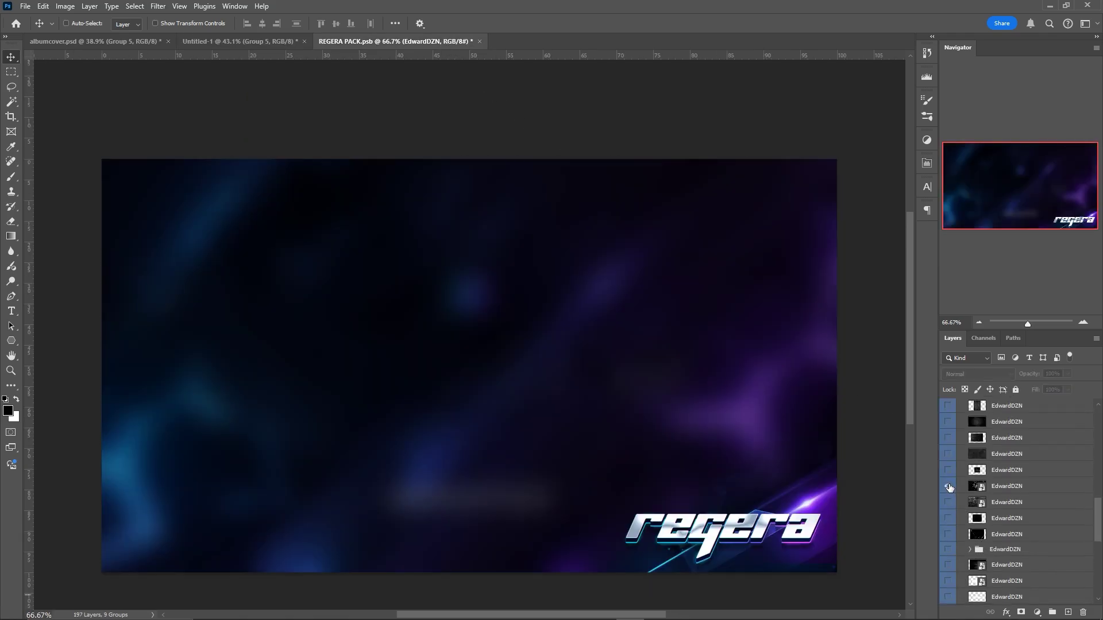
pyautogui.click(949, 487)
pyautogui.click(1001, 487)
pyautogui.moveTo(493, 332); pyautogui.dragTo(261, 41)
pyautogui.moveTo(999, 410); pyautogui.dragTo(1027, 563)
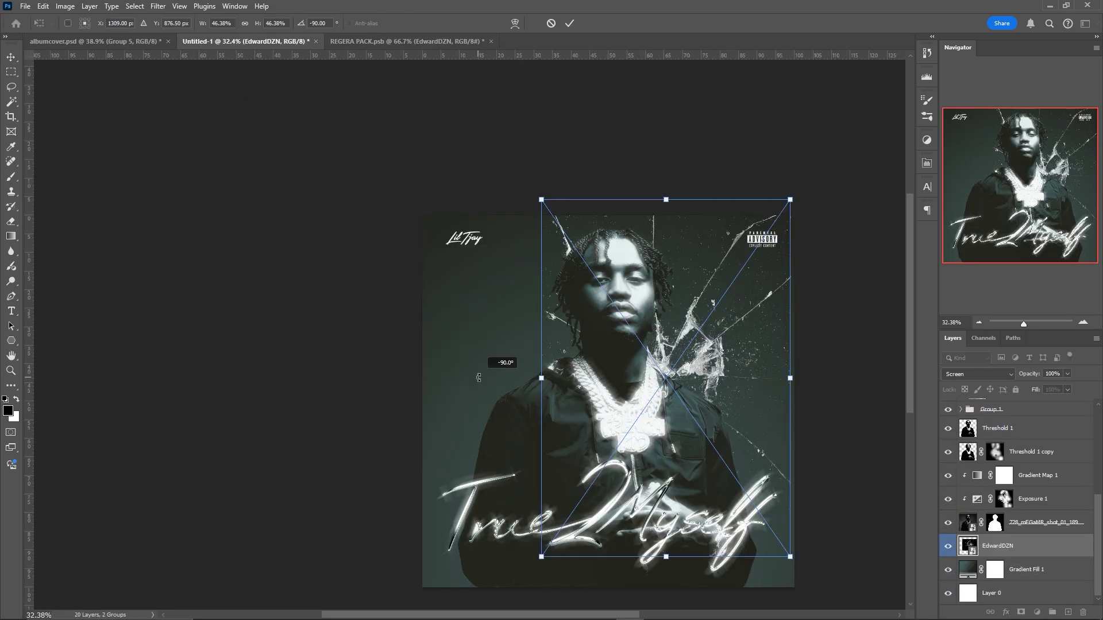
# Rotate the glass texture to -90° and enlarge it so the cracks spread across the whole cover behind the portrait.
pyautogui.moveTo(479, 378); pyautogui.dragTo(480, 389)
pyautogui.moveTo(543, 198); pyautogui.dragTo(178, 71)
pyautogui.moveTo(507, 285); pyautogui.dragTo(543, 397)
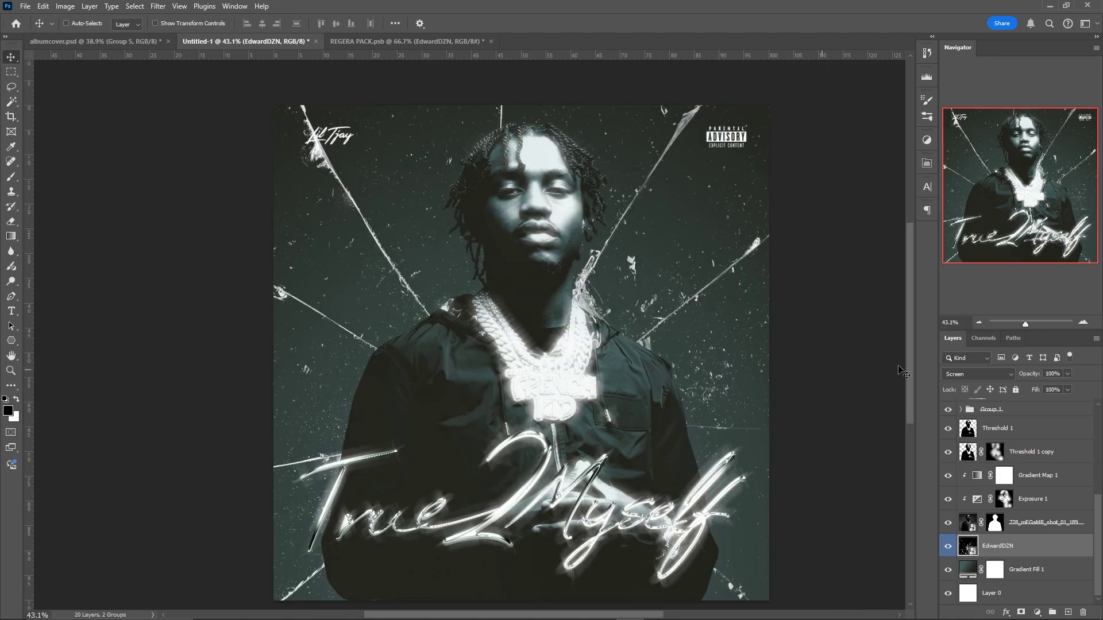
# Set the glass texture to Color Dodge, duplicate it and set the duplicate to Screen.
pyautogui.click(977, 374)
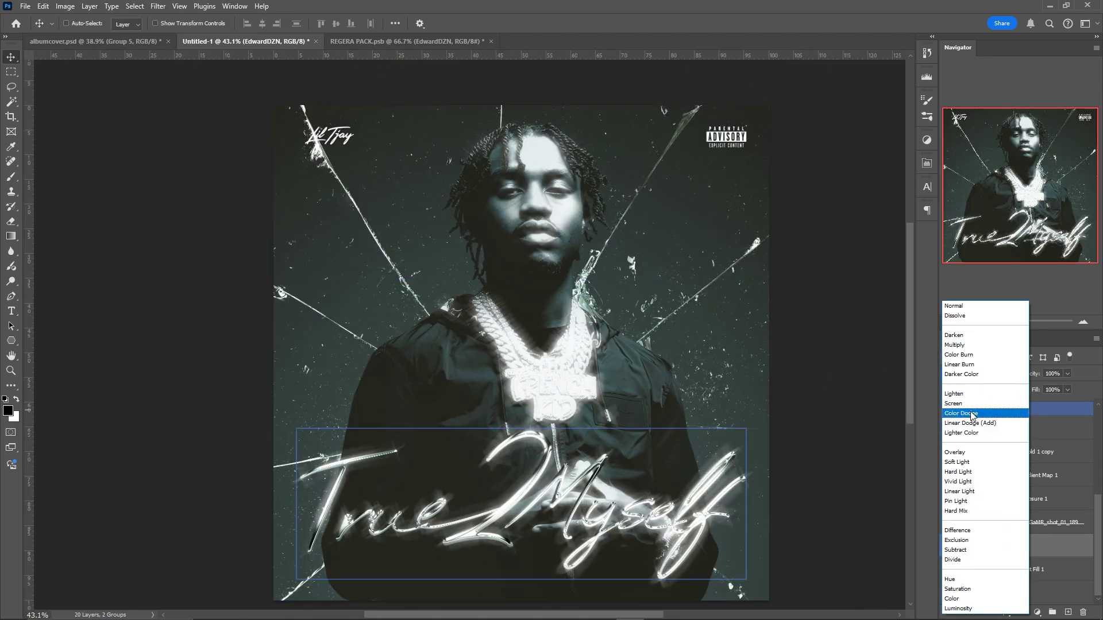
pyautogui.click(972, 414)
pyautogui.hotkey('ctrl', 'j')
pyautogui.click(976, 374)
pyautogui.click(972, 403)
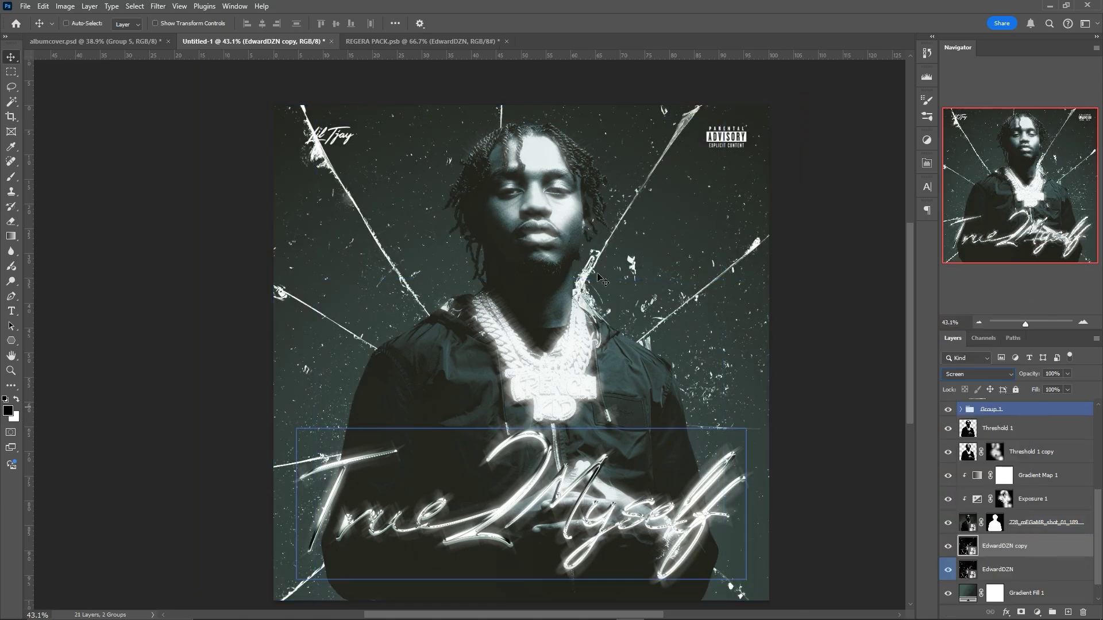
# Apply a Gaussian Blur with a 7.0-pixel radius to the duplicated glass texture and reduce its opacity to 50%.
pyautogui.click(157, 6)
pyautogui.moveTo(189, 185)
pyautogui.click(349, 217)
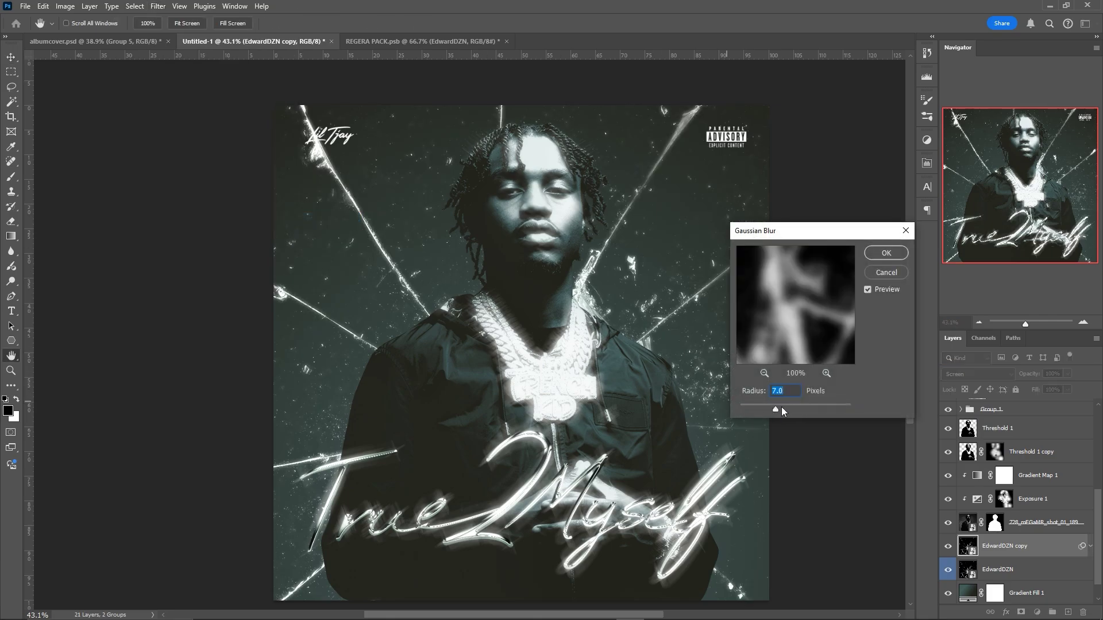
pyautogui.click(885, 254)
pyautogui.click(1067, 374)
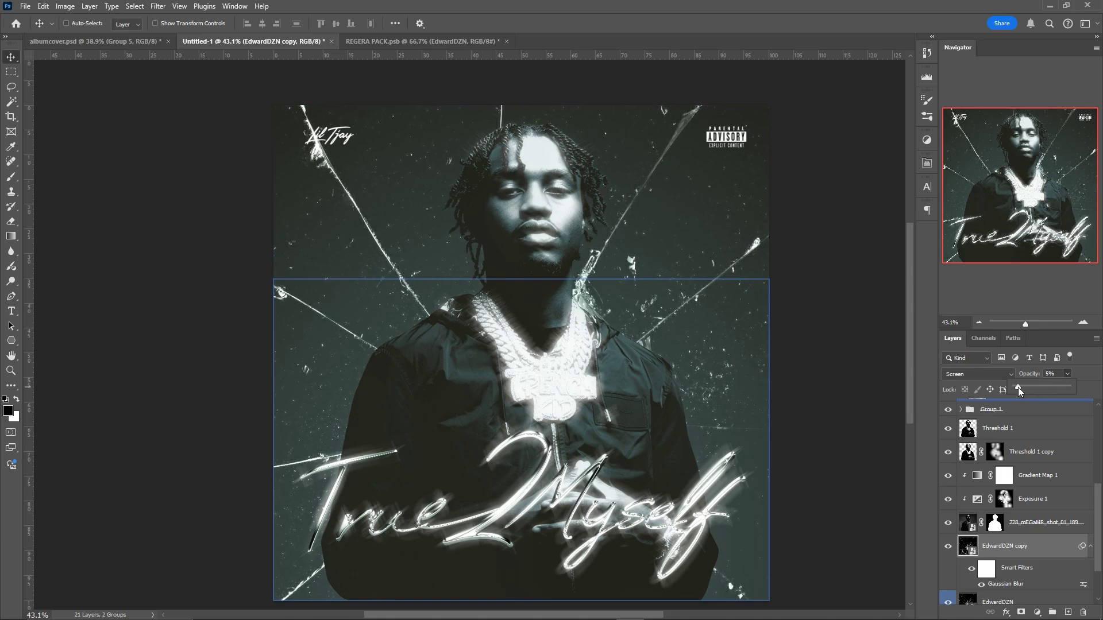
pyautogui.moveTo(1032, 388); pyautogui.dragTo(1036, 387)
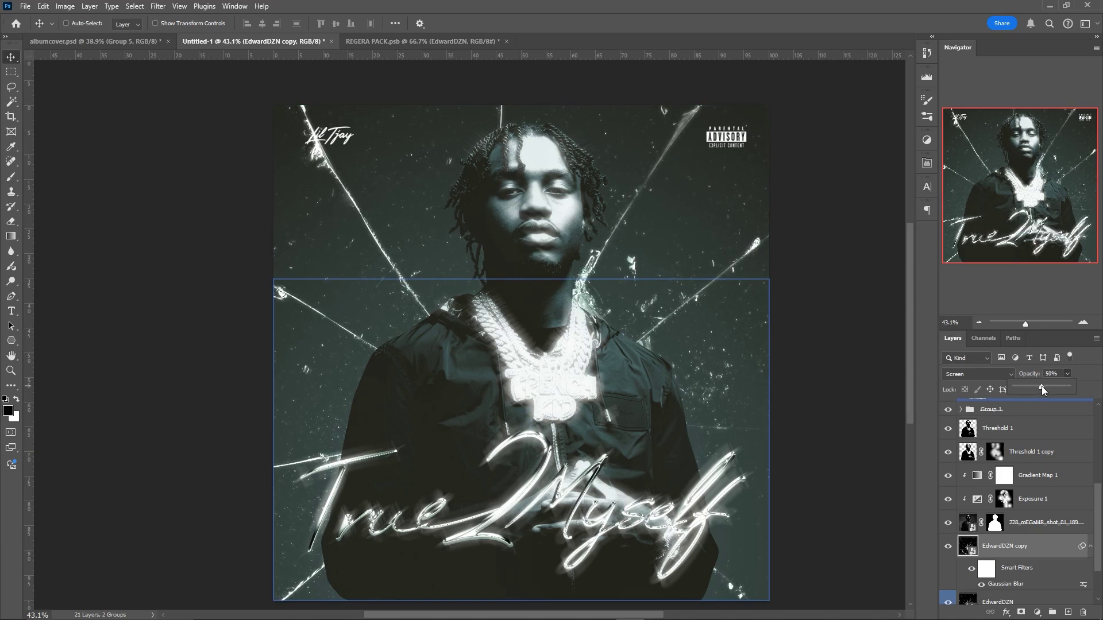
# Hide the glass texture in REGERA PACK.psb, show the dark texture with red-blue light streaks and bring it into the cover.
pyautogui.scroll(-1, 869, 258)
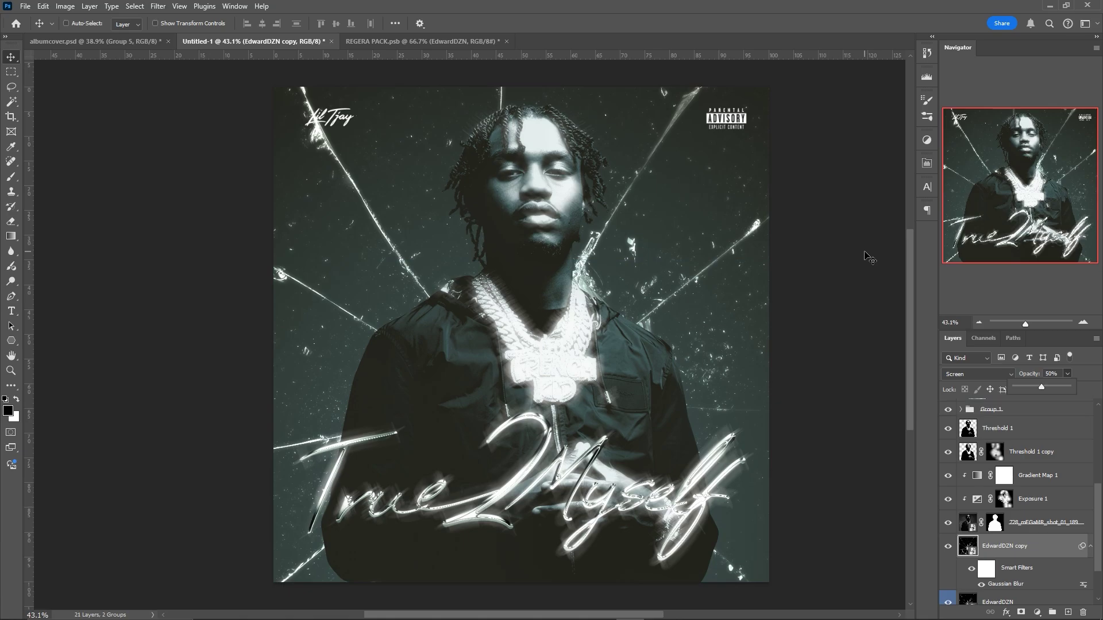
pyautogui.click(436, 44)
pyautogui.click(947, 597)
pyautogui.scroll(6, 1006, 554)
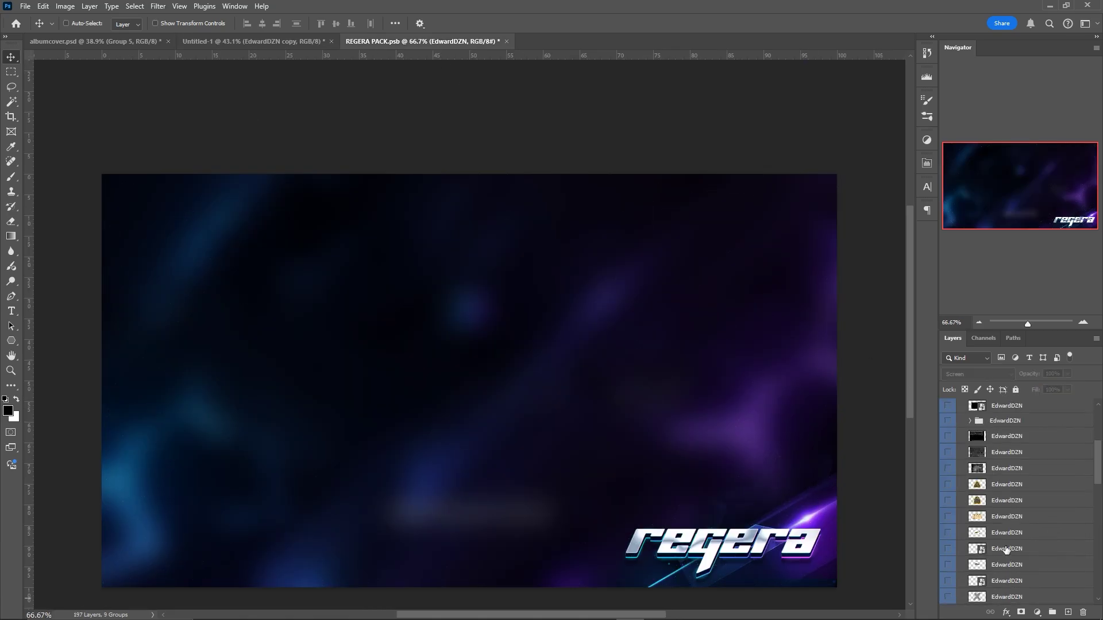
pyautogui.click(948, 485)
pyautogui.click(988, 486)
pyautogui.moveTo(707, 367); pyautogui.dragTo(689, 402)
# Hide the imported streak texture in the cover and place the visible Threshold 1 layer directly above Threshold 1 copy.
pyautogui.moveTo(1003, 475); pyautogui.dragTo(999, 402)
pyautogui.click(949, 411)
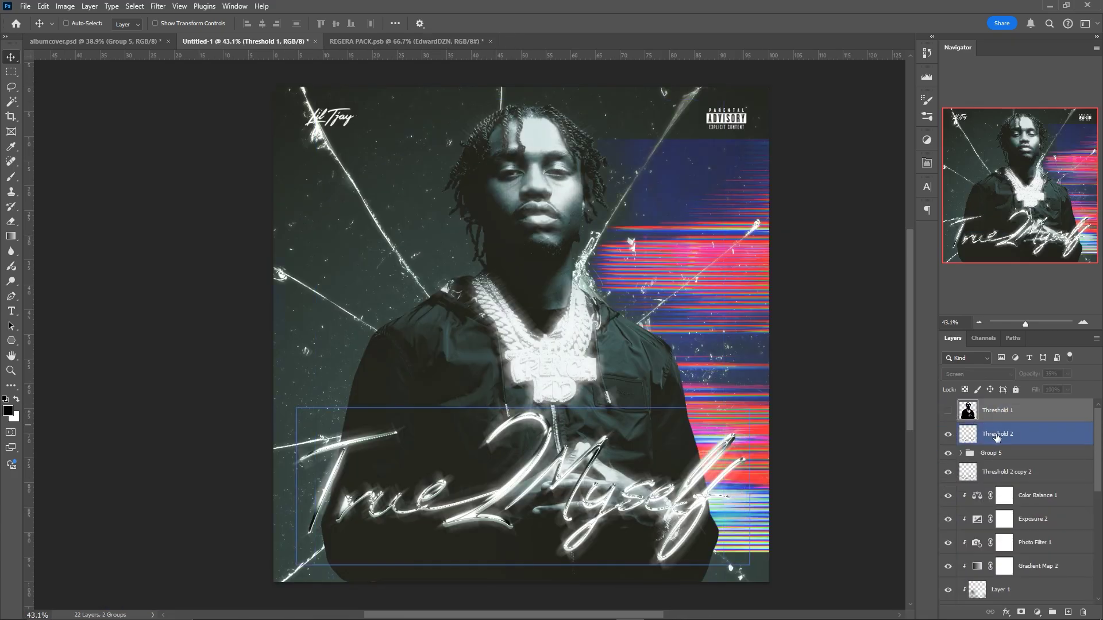
pyautogui.scroll(-5, 997, 439)
pyautogui.click(948, 505)
pyautogui.scroll(3, 1054, 519)
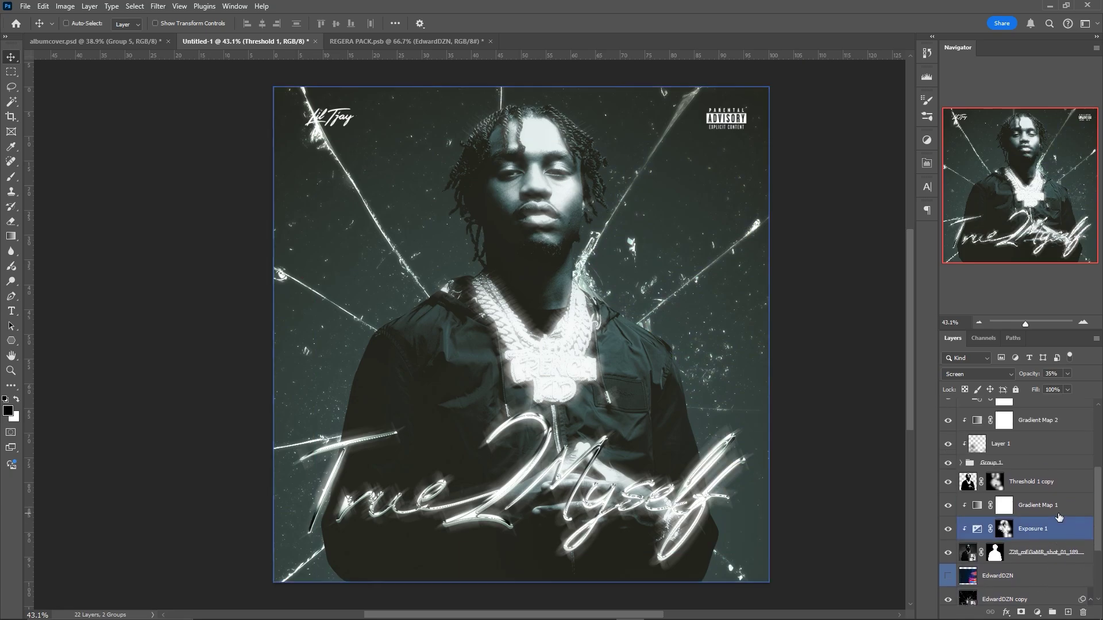
pyautogui.scroll(5, 1035, 495)
pyautogui.moveTo(1030, 412); pyautogui.dragTo(1049, 539)
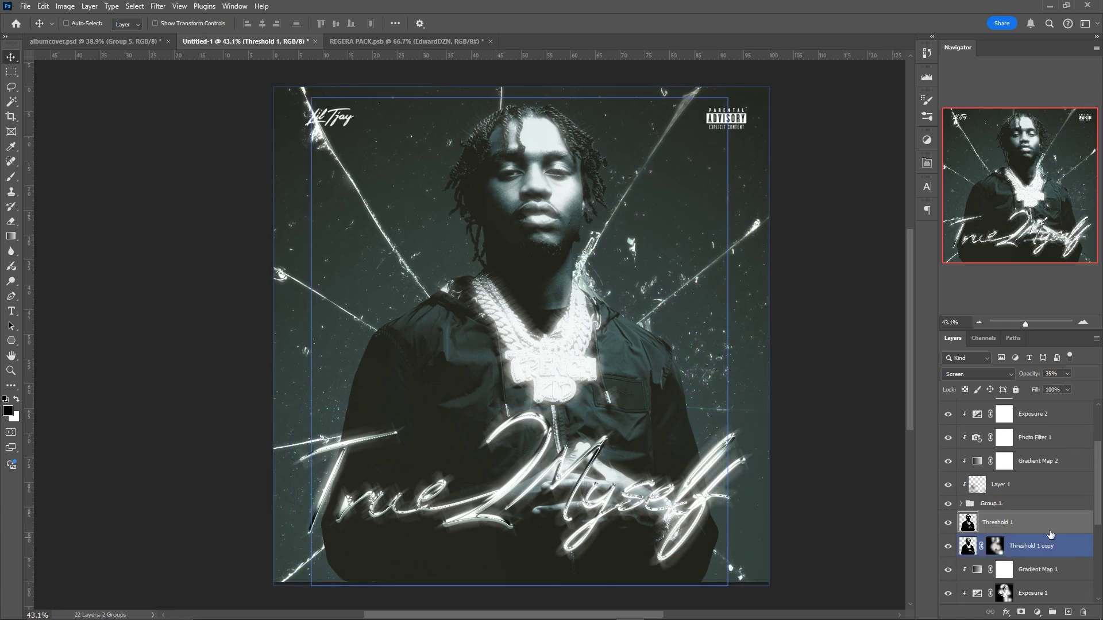
# Add a new layer above Threshold 1 and paint a soft glow in a sampled pale teal around the shoulders and pendant.
pyautogui.click(1067, 614)
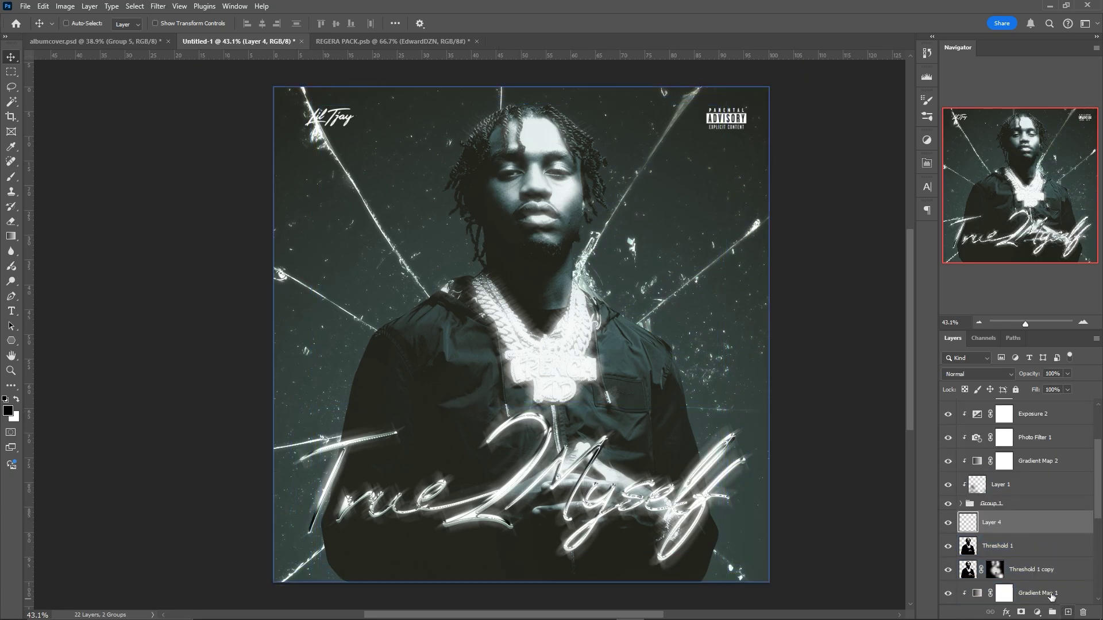
pyautogui.click(11, 176)
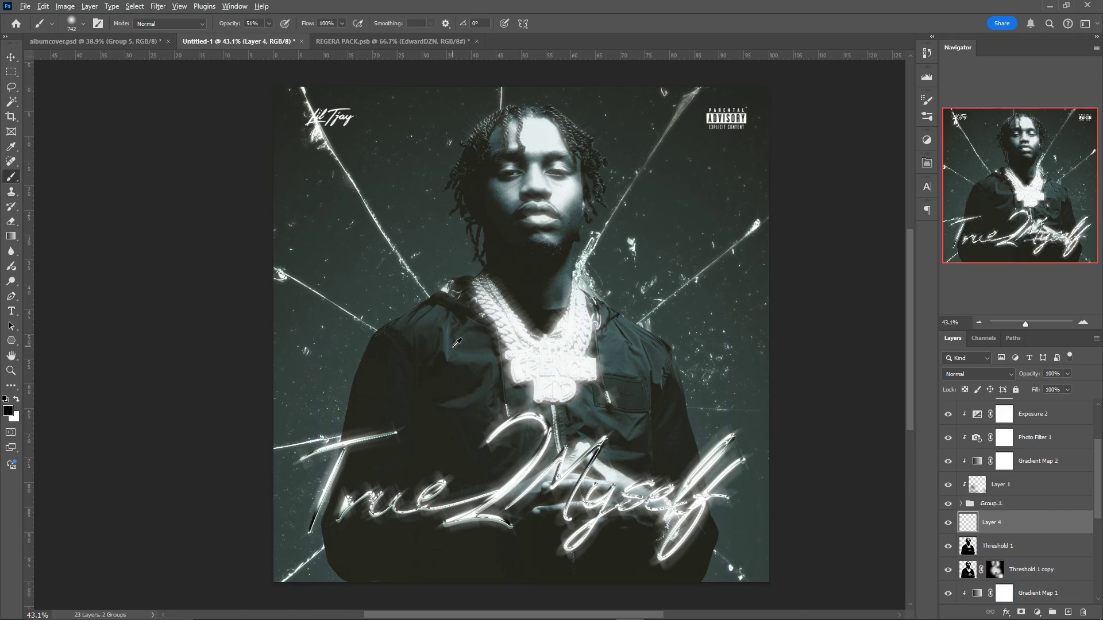
pyautogui.click(584, 440)
pyautogui.click(814, 401)
pyautogui.press('b')
pyautogui.click(458, 307)
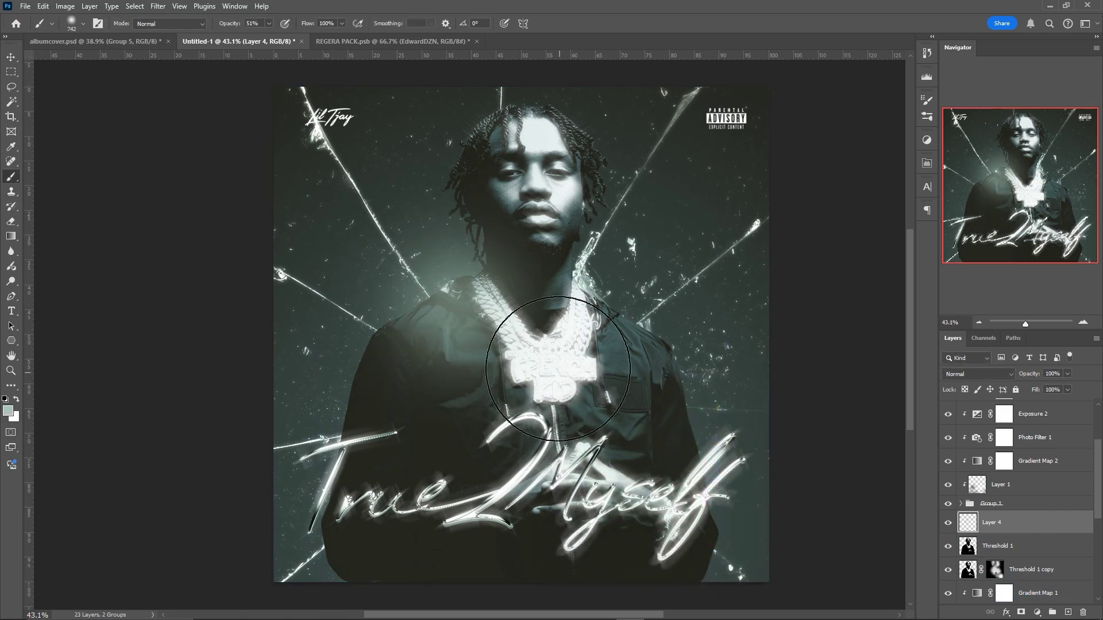
pyautogui.click(548, 354)
pyautogui.click(581, 304)
# Enlarge the brush to 1044 pixels and, after undoing trial strokes, repaint the pale teal glow over the face and pendant.
pyautogui.keyDown('alt'); pyautogui.rightClick(542, 229); pyautogui.keyUp('alt')
pyautogui.click(537, 229)
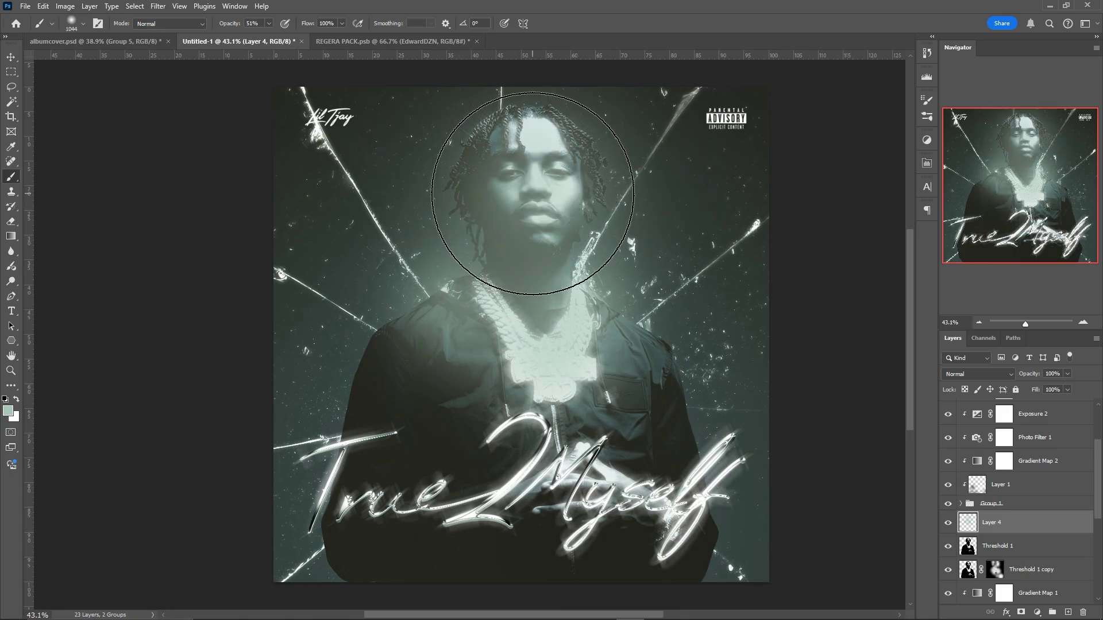
pyautogui.hotkey('ctrl', 'z')
pyautogui.hotkey('ctrl', 'z')
pyautogui.click(543, 262)
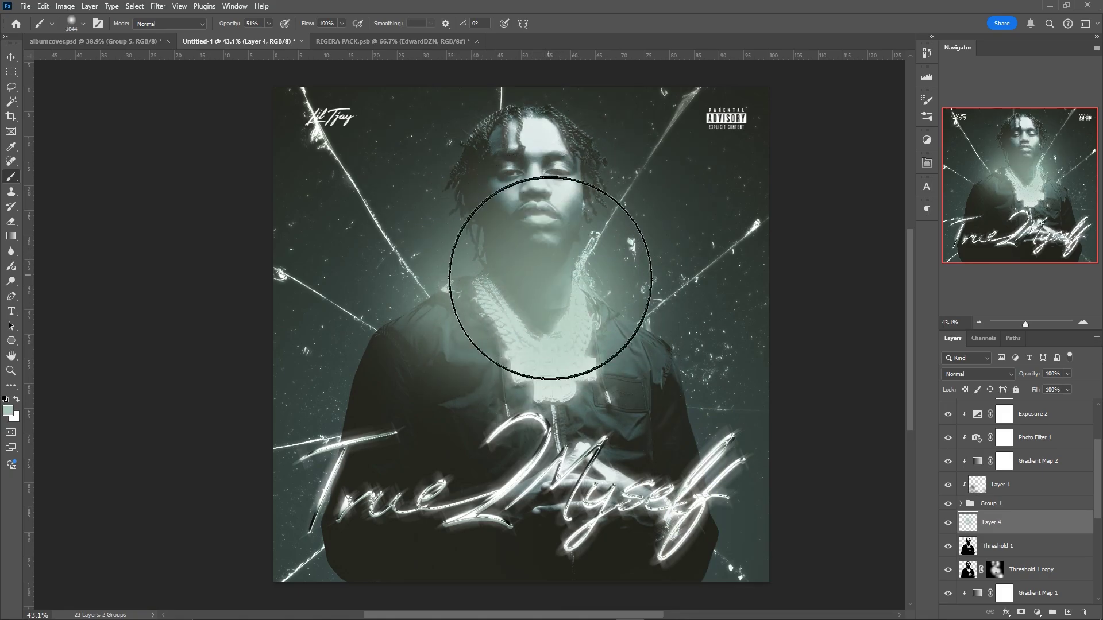
pyautogui.hotkey('ctrl', 'z')
pyautogui.click(539, 209)
pyautogui.click(553, 351)
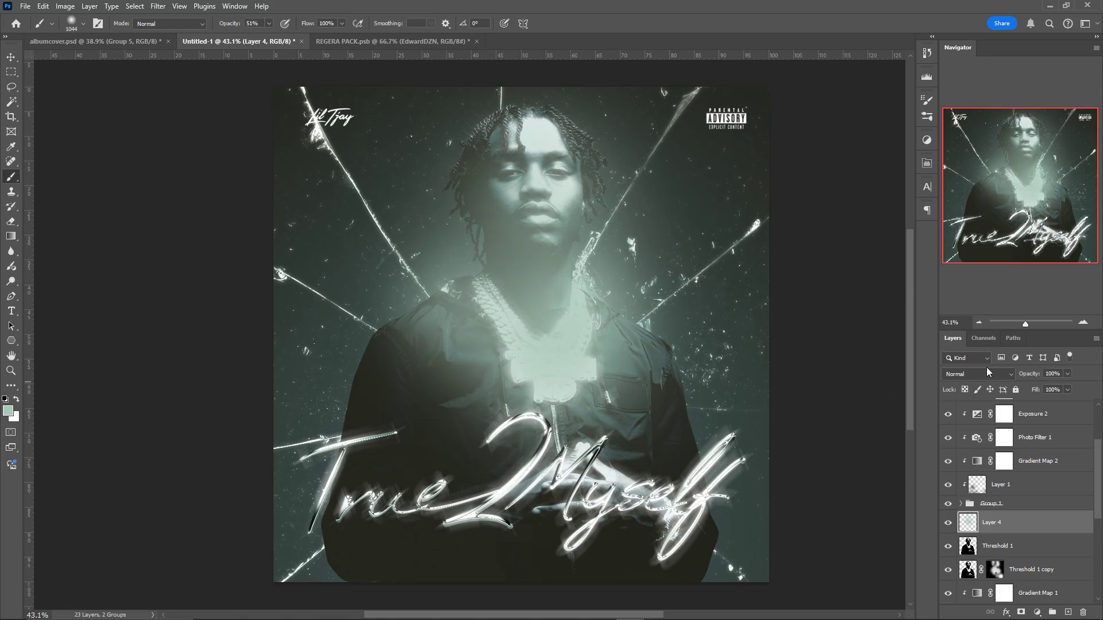
# Set the painted glow layer to Soft Light and lower its opacity to 75%.
pyautogui.click(967, 374)
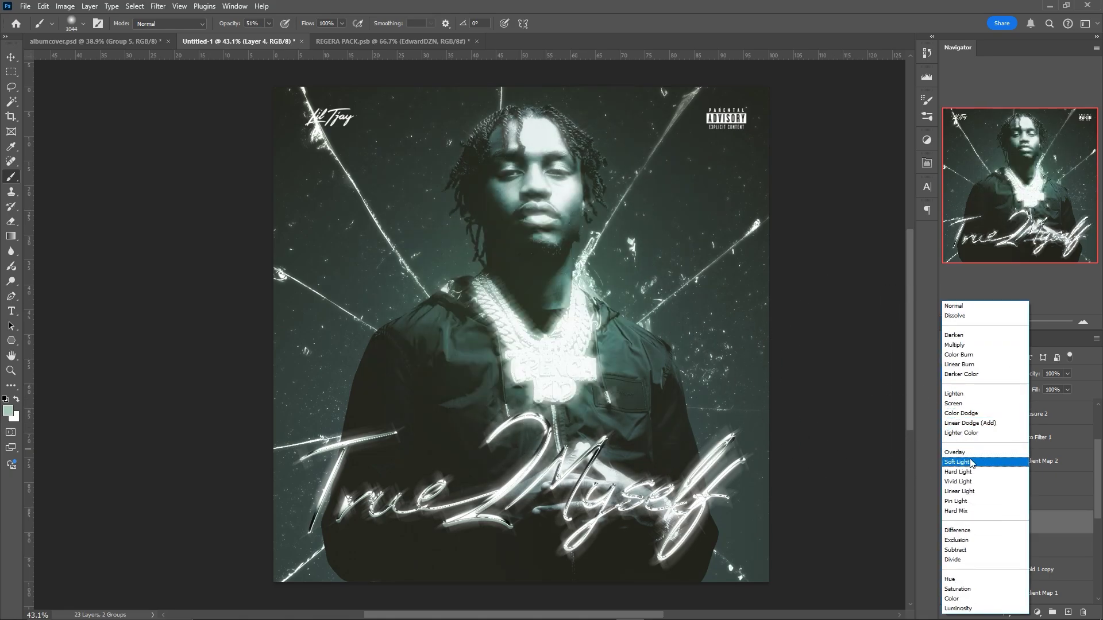
pyautogui.click(970, 463)
pyautogui.scroll(-3, 660, 325)
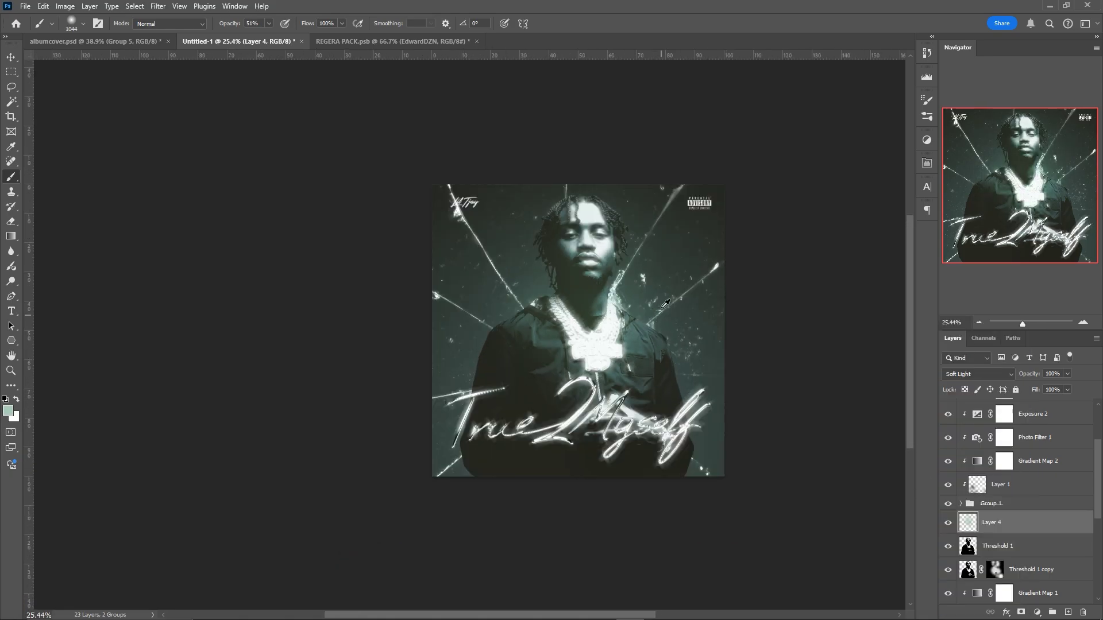
pyautogui.scroll(3, 658, 288)
pyautogui.click(1067, 374)
pyautogui.moveTo(1070, 387); pyautogui.dragTo(1054, 387)
pyautogui.scroll(2, 1024, 484)
# Show the streak texture again, move it to the top of the layer stack and reposition it over the cover.
pyautogui.scroll(-7, 1024, 484)
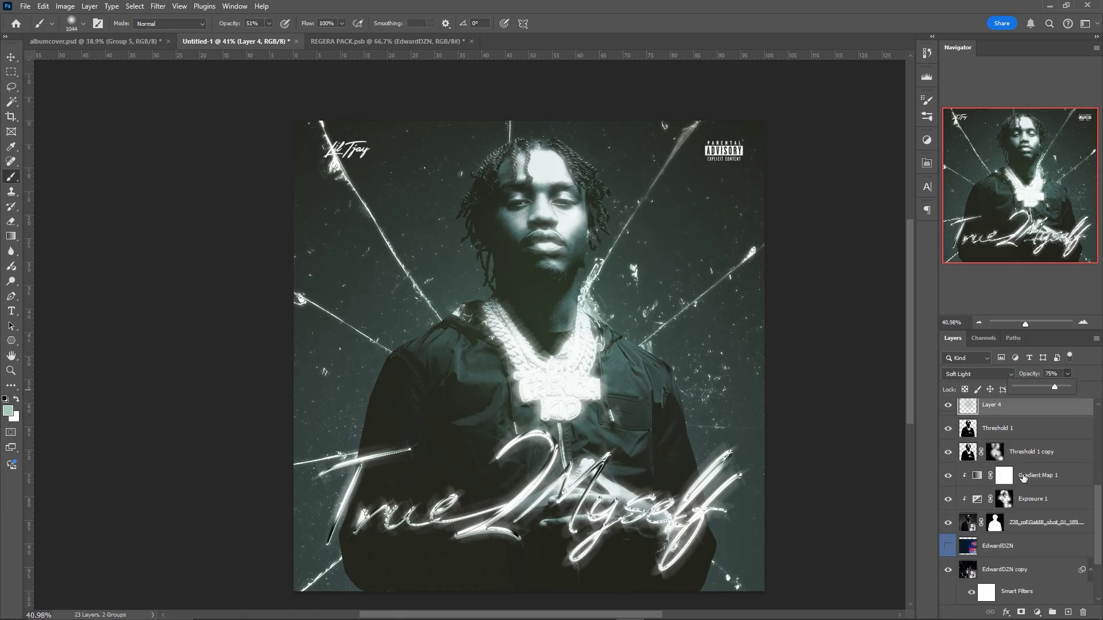
pyautogui.click(950, 547)
pyautogui.click(1002, 552)
pyautogui.moveTo(1040, 551); pyautogui.dragTo(1027, 411)
pyautogui.press('v')
pyautogui.scroll(-1, 861, 330)
pyautogui.moveTo(748, 552); pyautogui.dragTo(598, 551)
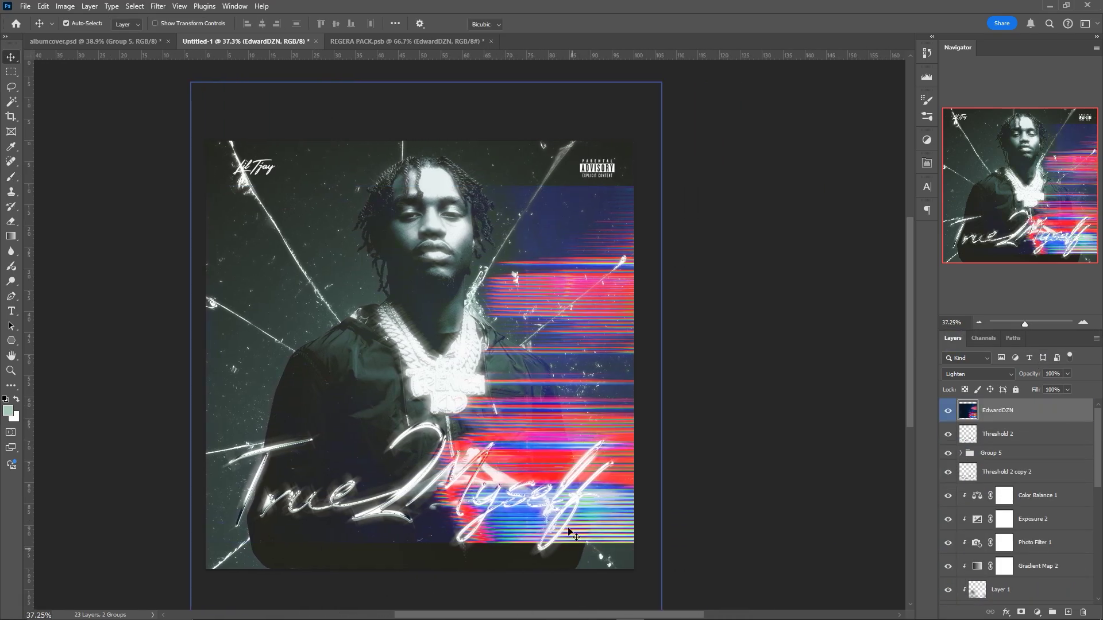
# Enlarge the streak texture to about 184%, rotate it about -178° and position it so its bright streaks fall outside the cover.
pyautogui.hotkey('ctrl', 't')
pyautogui.moveTo(176, 186); pyautogui.dragTo(2, 95)
pyautogui.moveTo(210, 507); pyautogui.dragTo(565, 552)
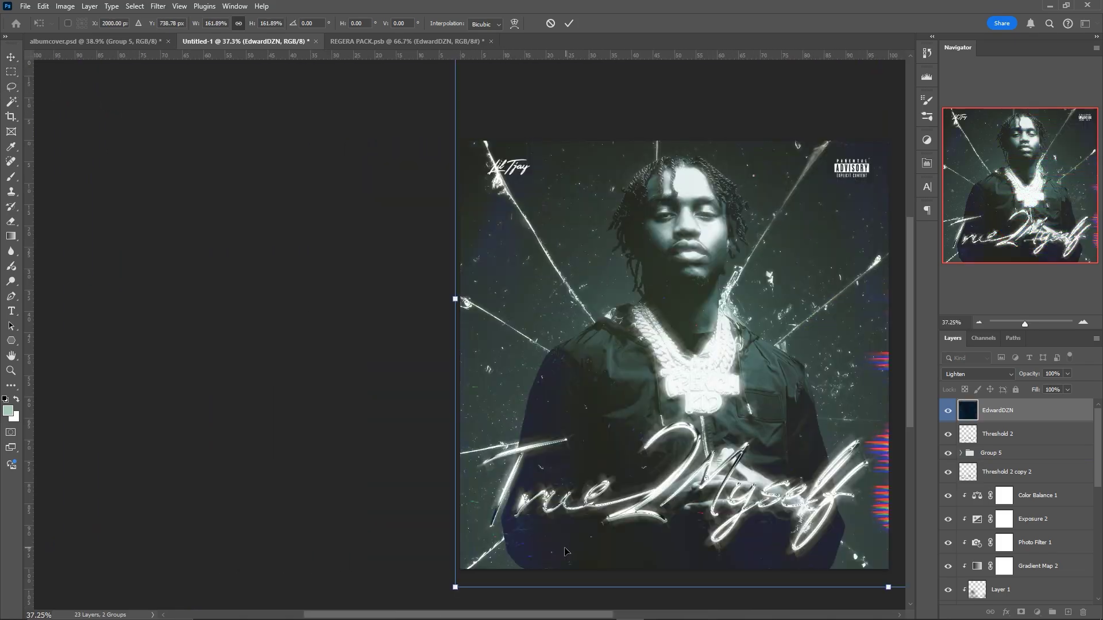
pyautogui.moveTo(494, 616); pyautogui.dragTo(551, 615)
pyautogui.moveTo(842, 399); pyautogui.dragTo(684, 392)
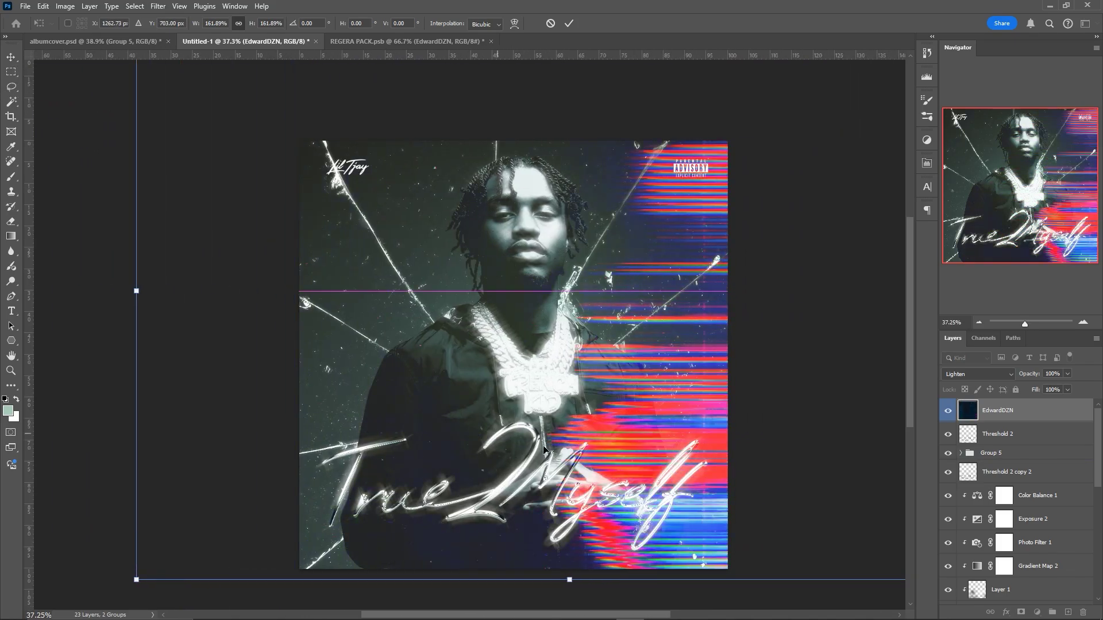
pyautogui.moveTo(629, 429); pyautogui.dragTo(749, 451)
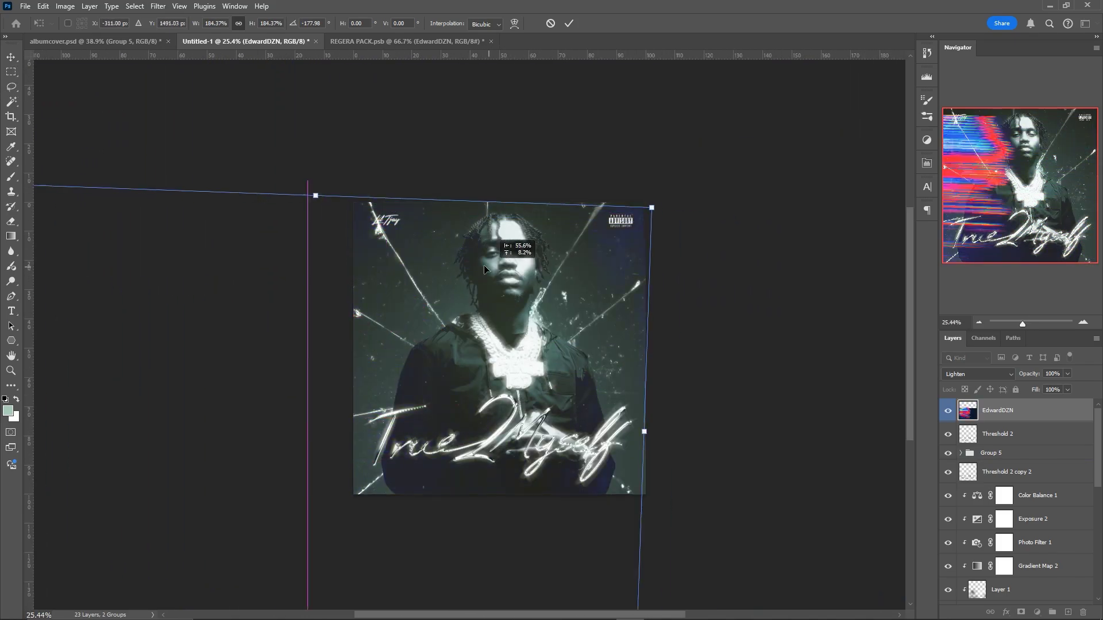
pyautogui.moveTo(497, 259); pyautogui.dragTo(496, 258)
pyautogui.press('Return')
pyautogui.scroll(3, 597, 339)
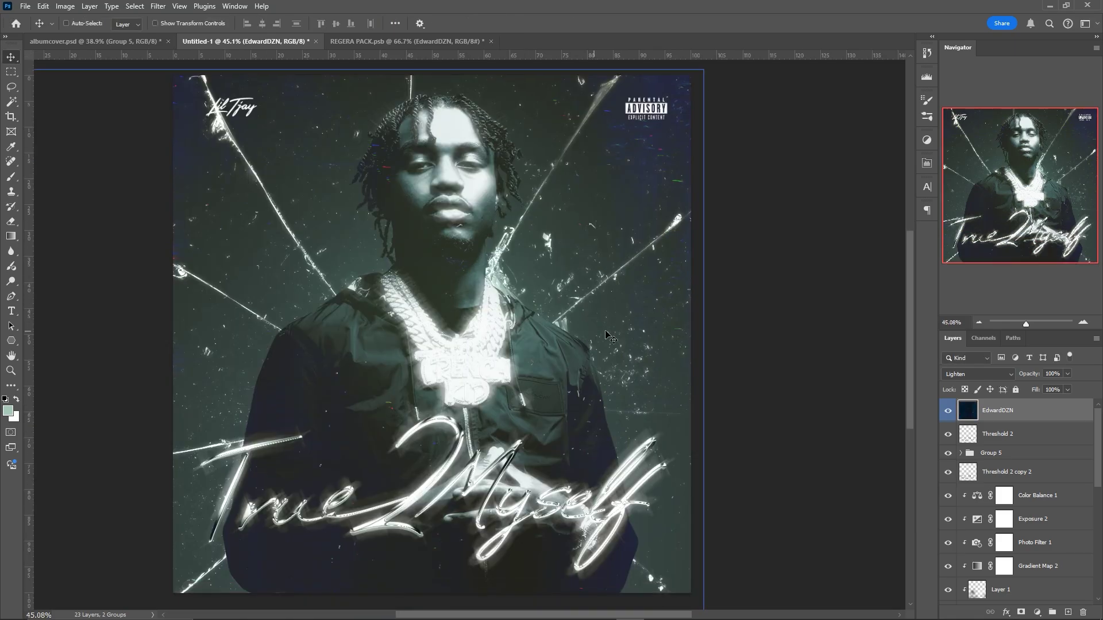
pyautogui.scroll(1, 753, 337)
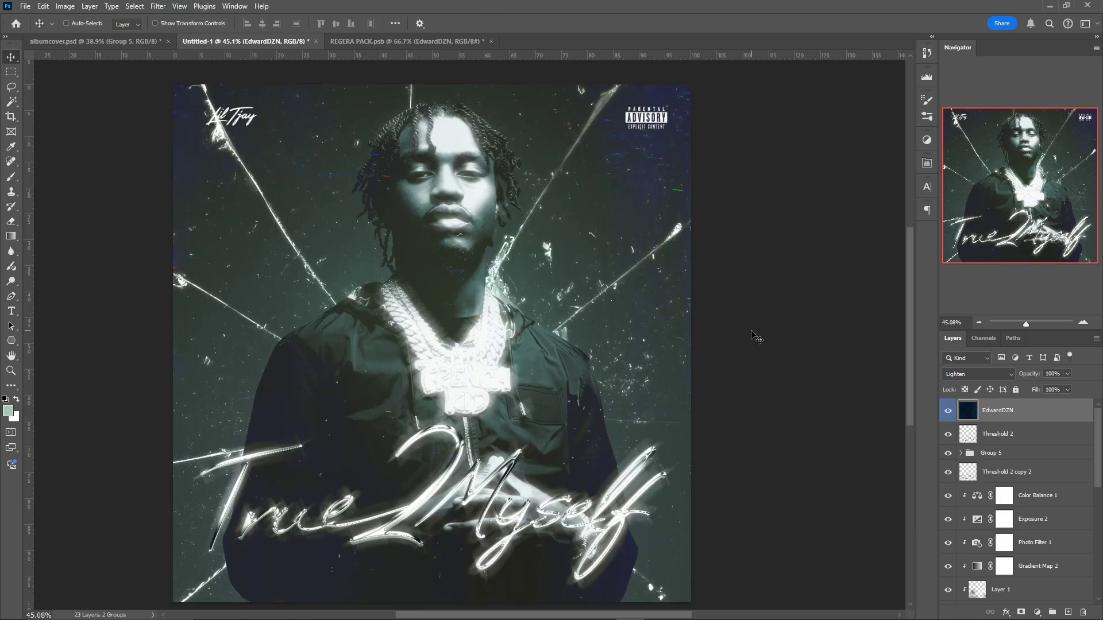
# Recolour the streak texture with Hue/Saturation, using a hue of -24, a slight lightness adjustment and slightly reduced saturation.
pyautogui.hotkey('ctrl', 'u')
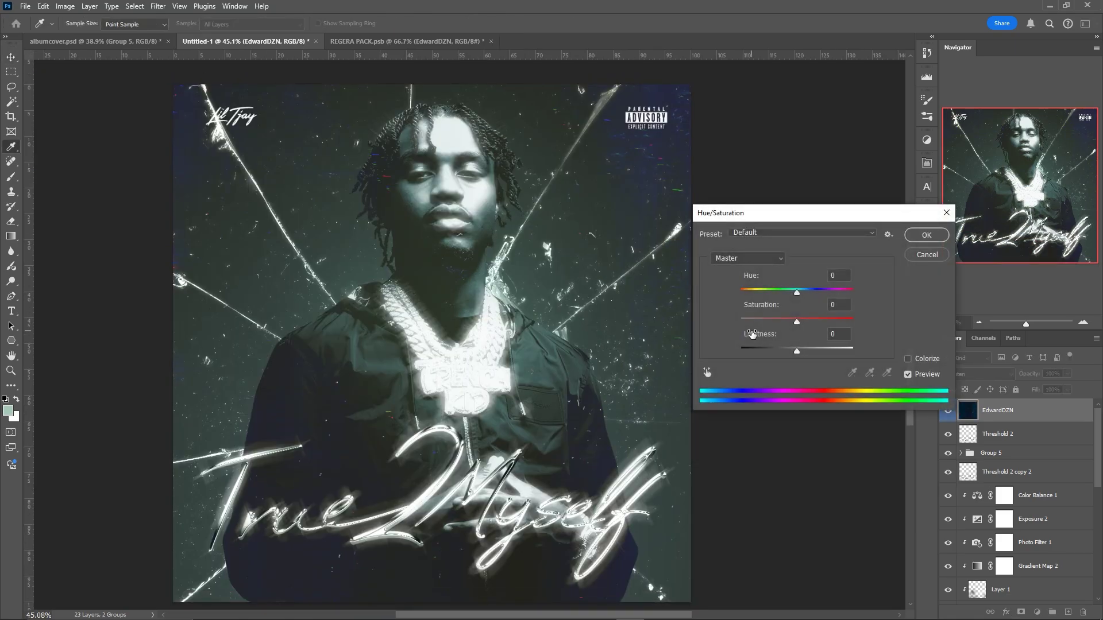
pyautogui.moveTo(795, 290); pyautogui.dragTo(784, 295)
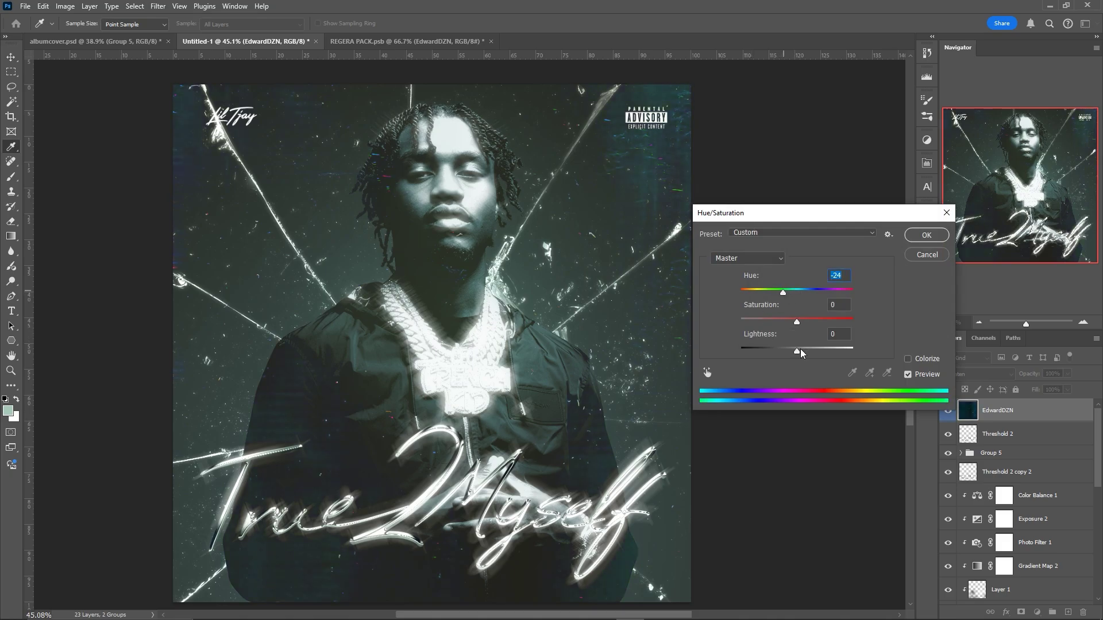
pyautogui.moveTo(797, 353); pyautogui.dragTo(802, 355)
pyautogui.moveTo(801, 349); pyautogui.dragTo(799, 350)
pyautogui.moveTo(798, 323); pyautogui.dragTo(791, 327)
pyautogui.press('Return')
# Lower the recoloured texture's opacity to 62% and compare the cover with and without it.
pyautogui.scroll(-2, 688, 276)
pyautogui.moveTo(666, 274); pyautogui.dragTo(661, 274)
pyautogui.scroll(1, 661, 274)
pyautogui.click(1067, 374)
pyautogui.moveTo(1060, 390)
pyautogui.mouseDown()
pyautogui.moveTo(1018, 395)
pyautogui.moveTo(1049, 391)
pyautogui.mouseUp()
pyautogui.click(944, 409)
pyautogui.click(944, 410)
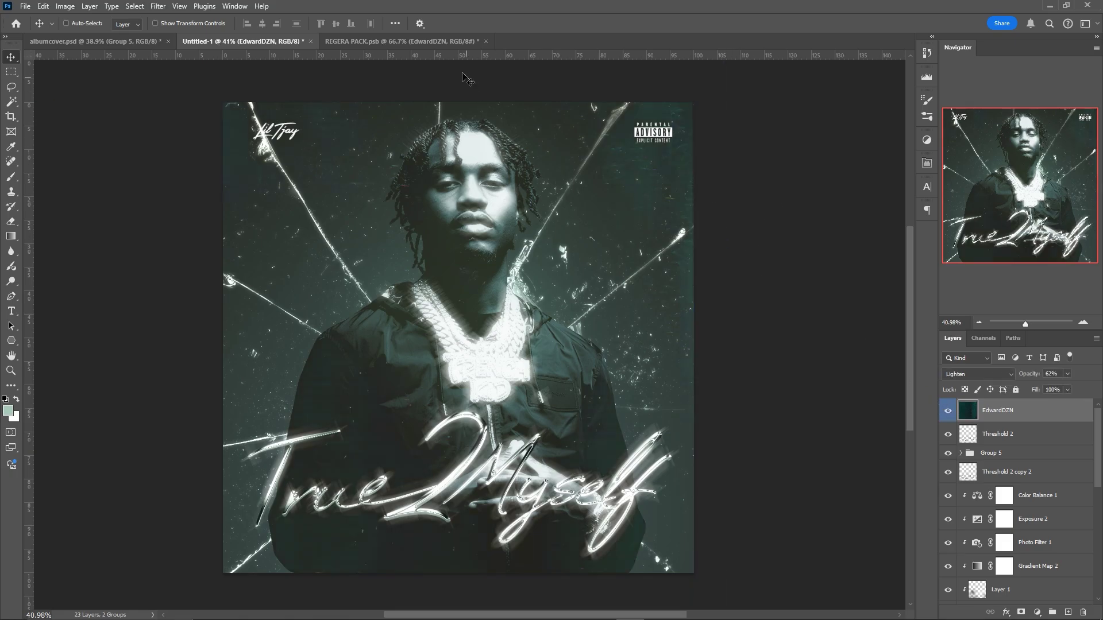
# Hide the streak texture in REGERA PACK.psb, preview the dark textures and bring the creased black paper into the cover.
pyautogui.click(441, 42)
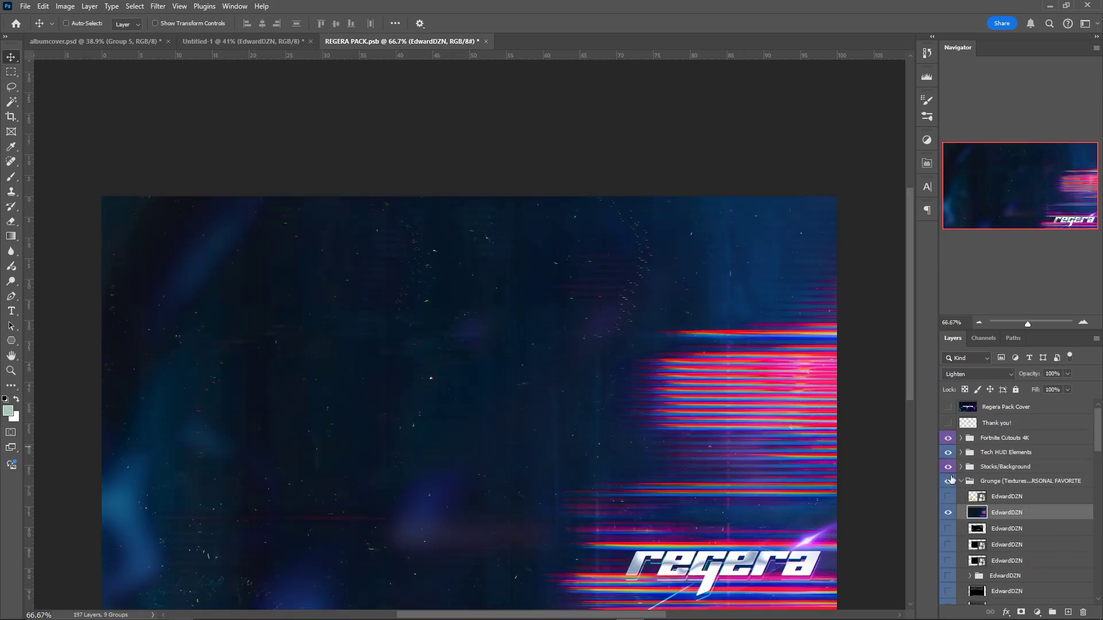
pyautogui.click(946, 513)
pyautogui.scroll(-8, 995, 545)
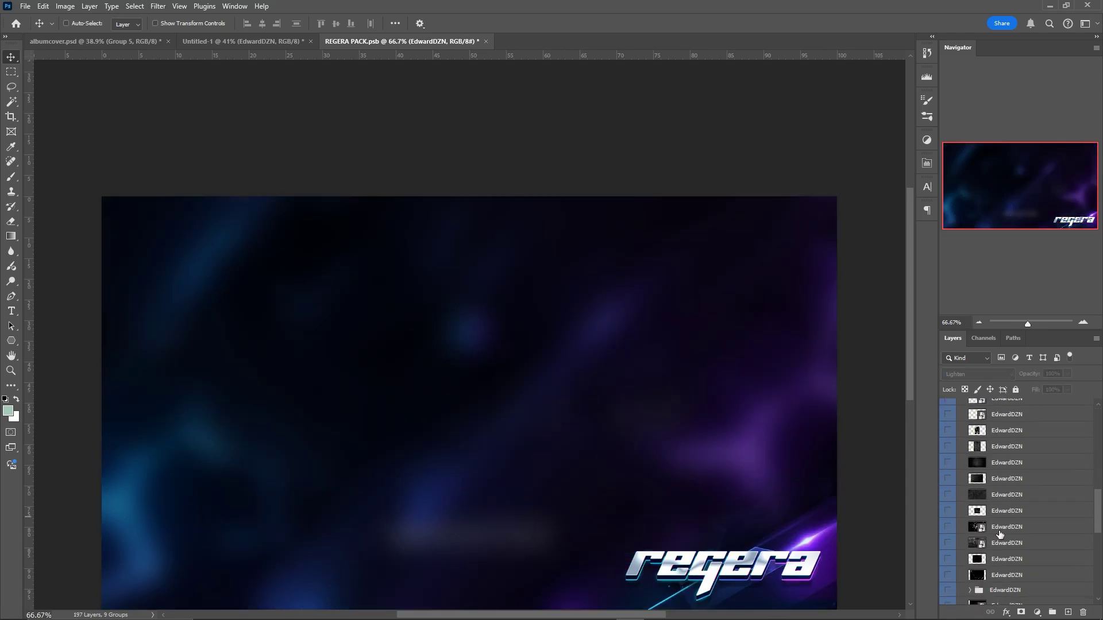
pyautogui.scroll(-6, 994, 545)
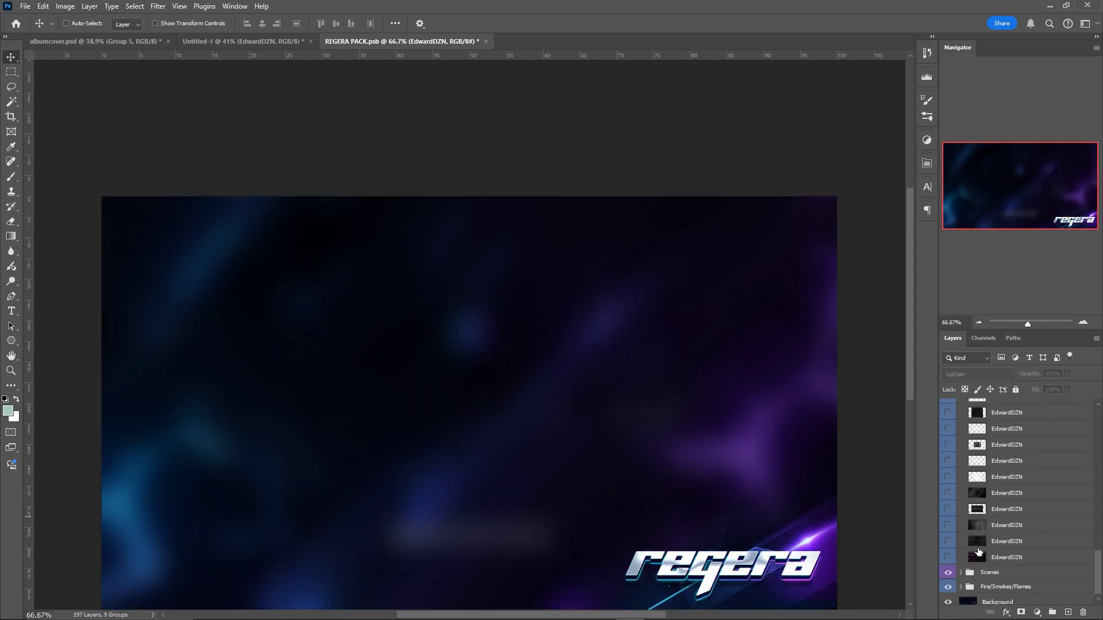
pyautogui.click(948, 525)
pyautogui.click(948, 525)
pyautogui.click(947, 509)
pyautogui.click(948, 509)
pyautogui.click(947, 541)
pyautogui.moveTo(978, 545); pyautogui.dragTo(527, 318)
# Rotate the creased paper texture 90°, scale it to about 106% over the cover's right side and set it to Color Dodge.
pyautogui.hotkey('ctrl', 't')
pyautogui.moveTo(553, 145); pyautogui.dragTo(615, 291)
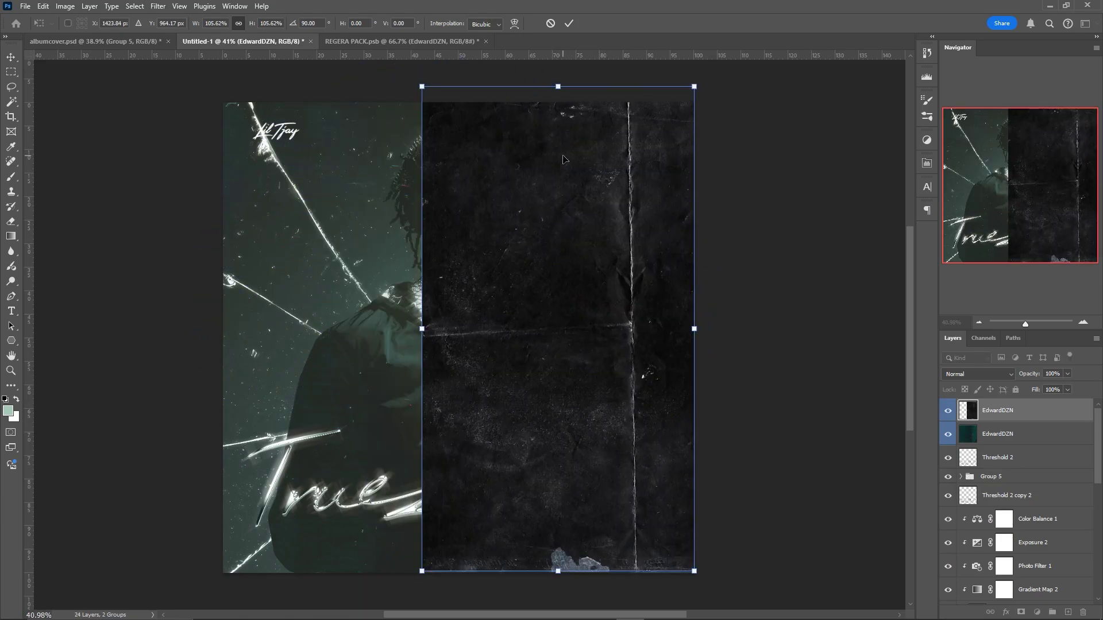
pyautogui.moveTo(563, 160); pyautogui.dragTo(569, 161)
pyautogui.press('Return')
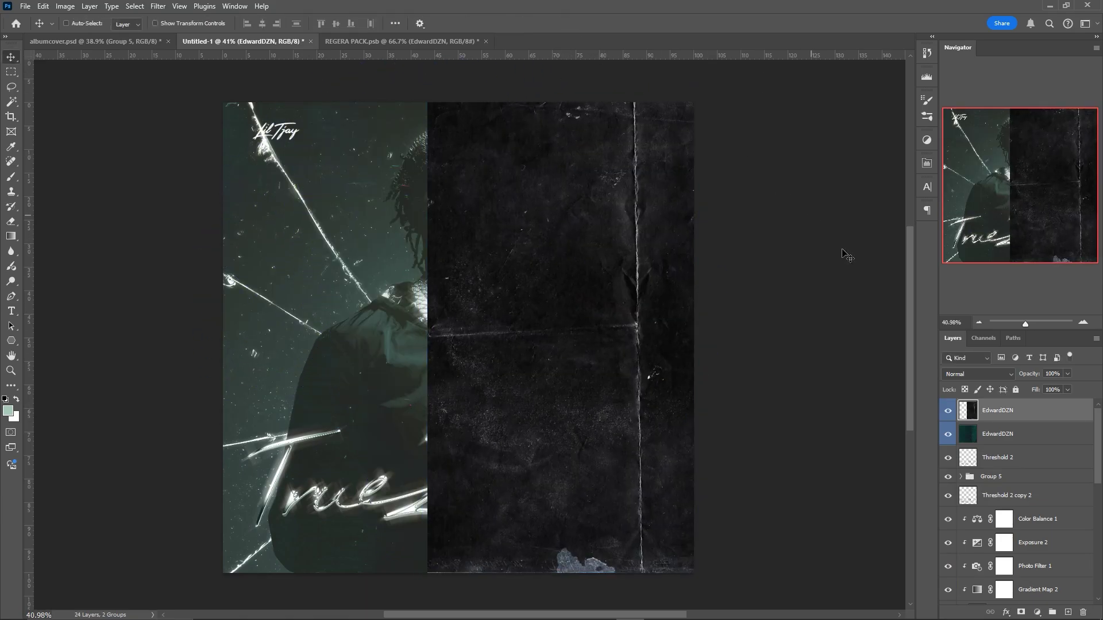
pyautogui.click(967, 375)
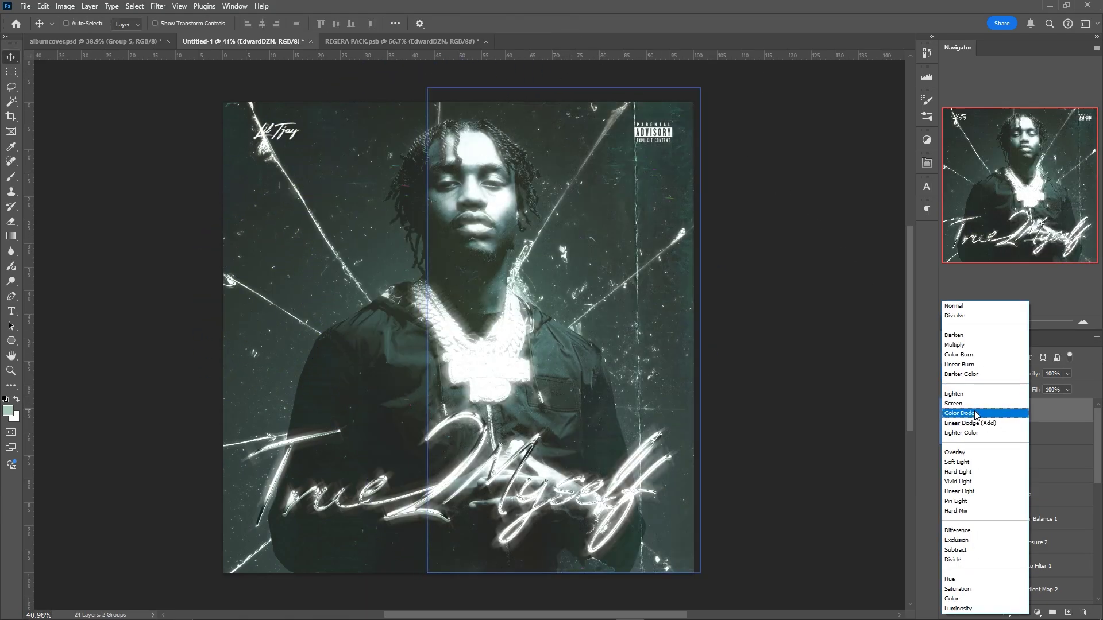
pyautogui.click(968, 418)
# Duplicate the creased paper texture, flip the duplicate horizontally and place it over the left half of the cover.
pyautogui.hotkey('ctrl', 'j')
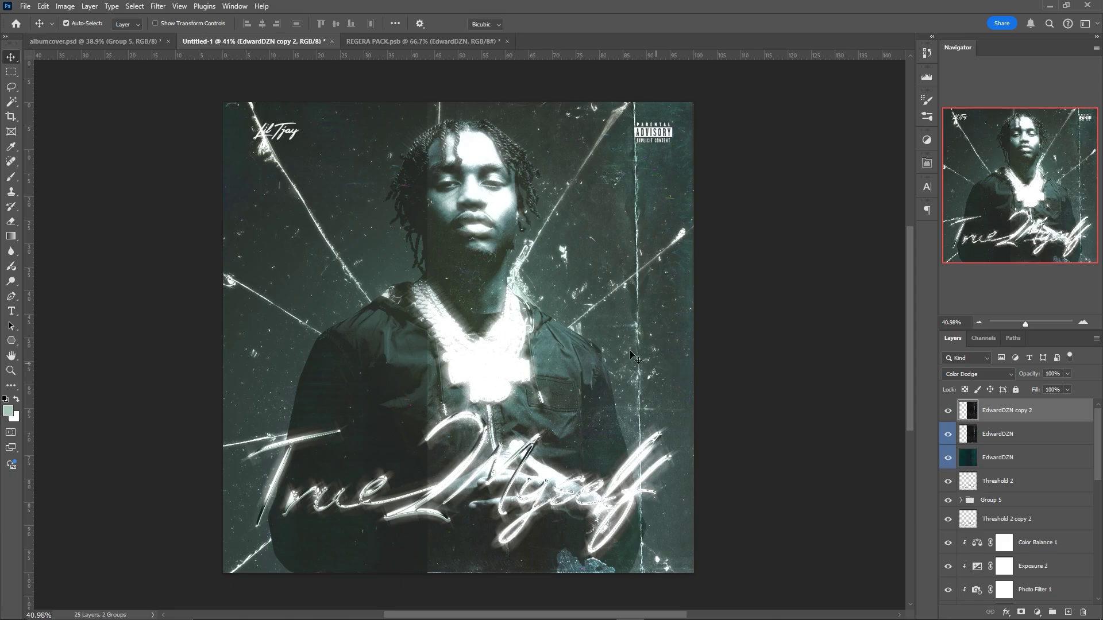
pyautogui.hotkey('ctrl', 't')
pyautogui.rightClick(616, 343)
pyautogui.click(675, 567)
pyautogui.moveTo(644, 326); pyautogui.dragTo(371, 324)
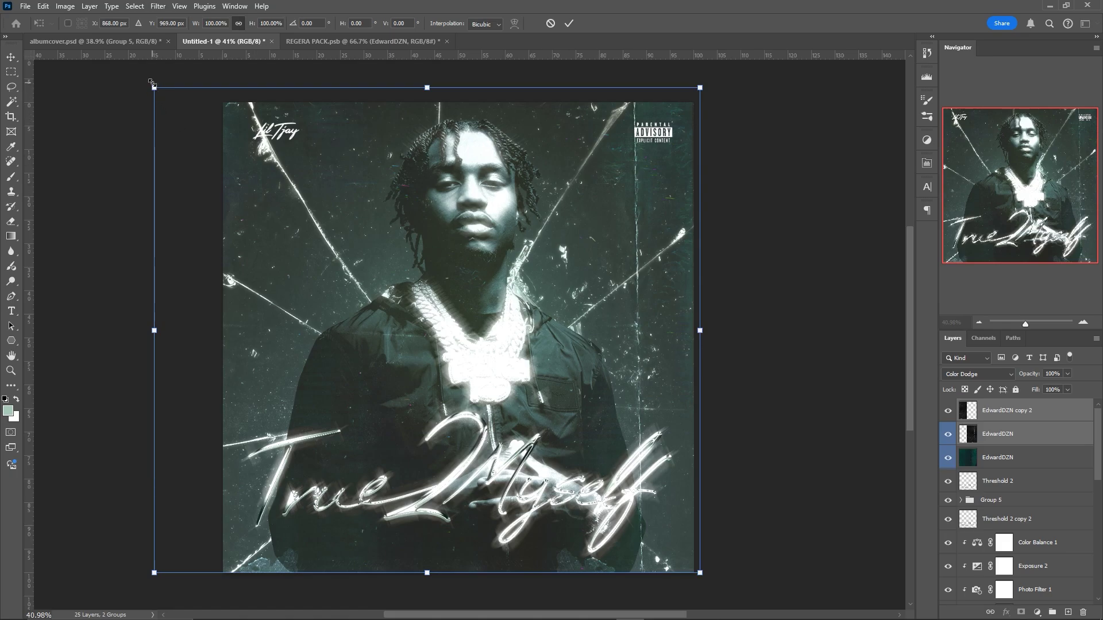
# Scale both paper texture halves down together to fit the cover and compare the result with one half hidden.
pyautogui.moveTo(155, 87); pyautogui.dragTo(173, 103)
pyautogui.press('Return')
pyautogui.click(947, 410)
pyautogui.click(948, 410)
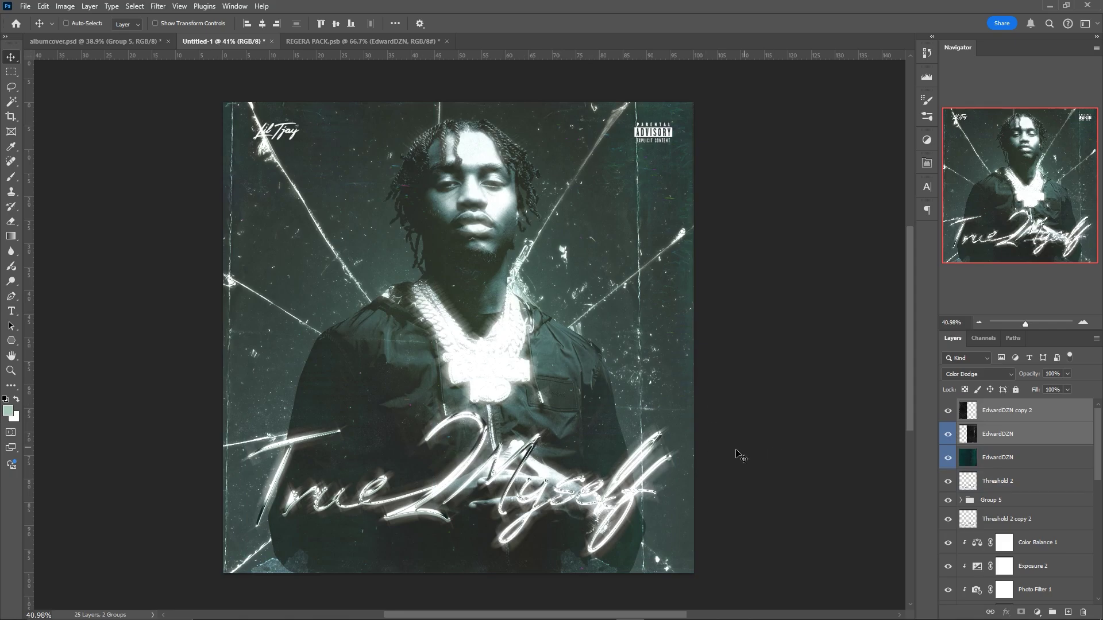
# Paint black with a soft brush at 42% opacity on the Threshold 1 copy mask to reduce the glow over the pendant.
pyautogui.scroll(-3, 1028, 487)
pyautogui.scroll(-4, 1028, 487)
pyautogui.click(1003, 491)
pyautogui.click(1001, 490)
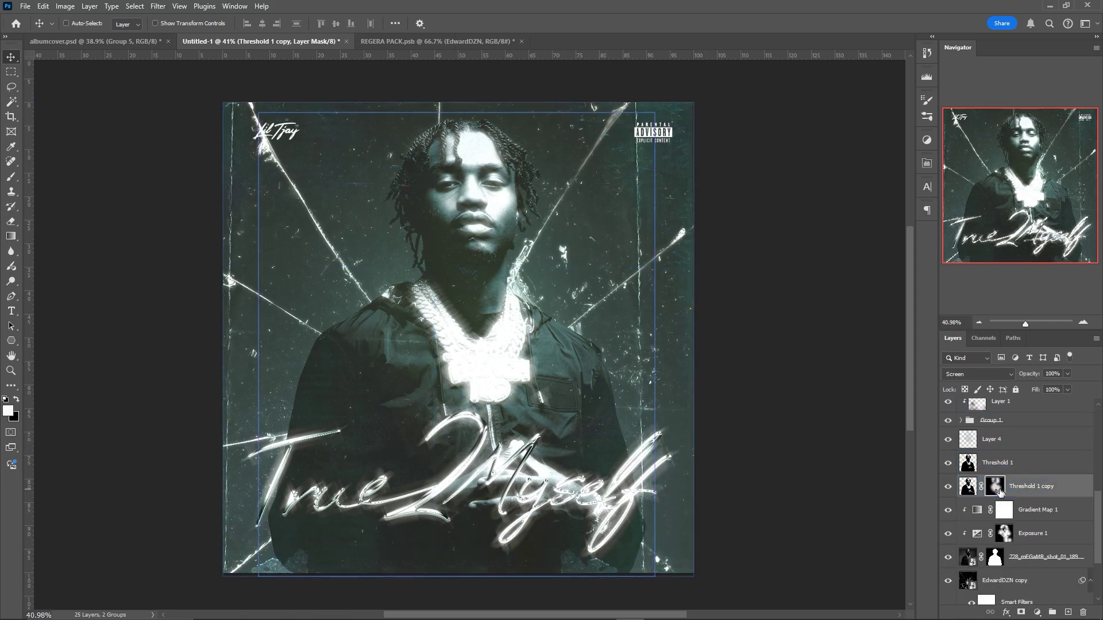
pyautogui.click(11, 177)
pyautogui.press('x')
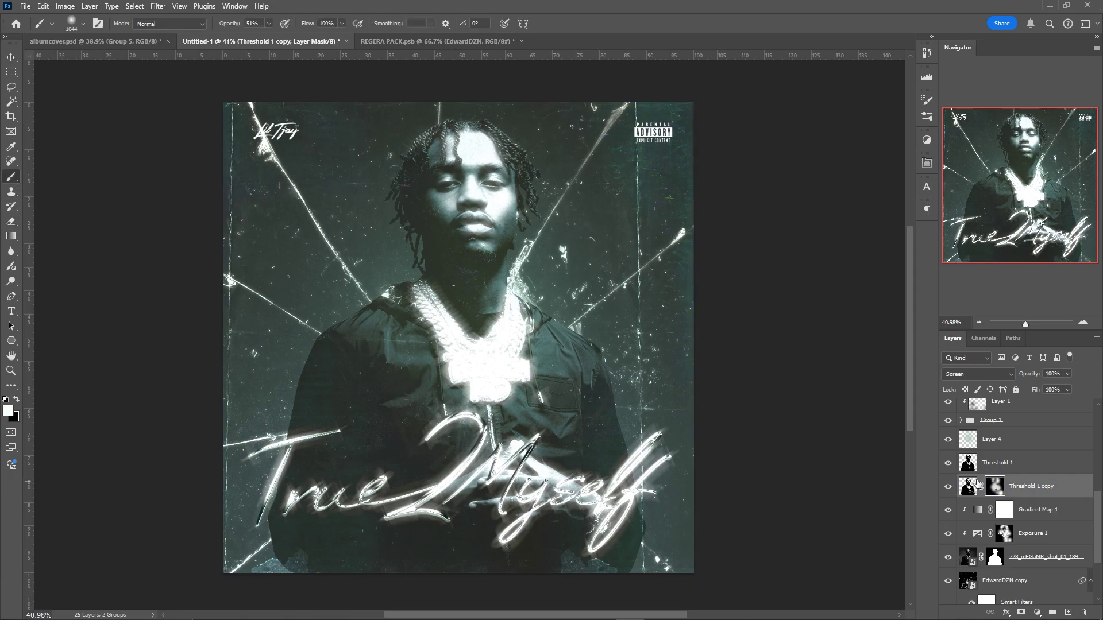
pyautogui.click(487, 359)
pyautogui.hotkey('ctrl', 'z')
pyautogui.moveTo(484, 360); pyautogui.dragTo(403, 359)
pyautogui.click(267, 23)
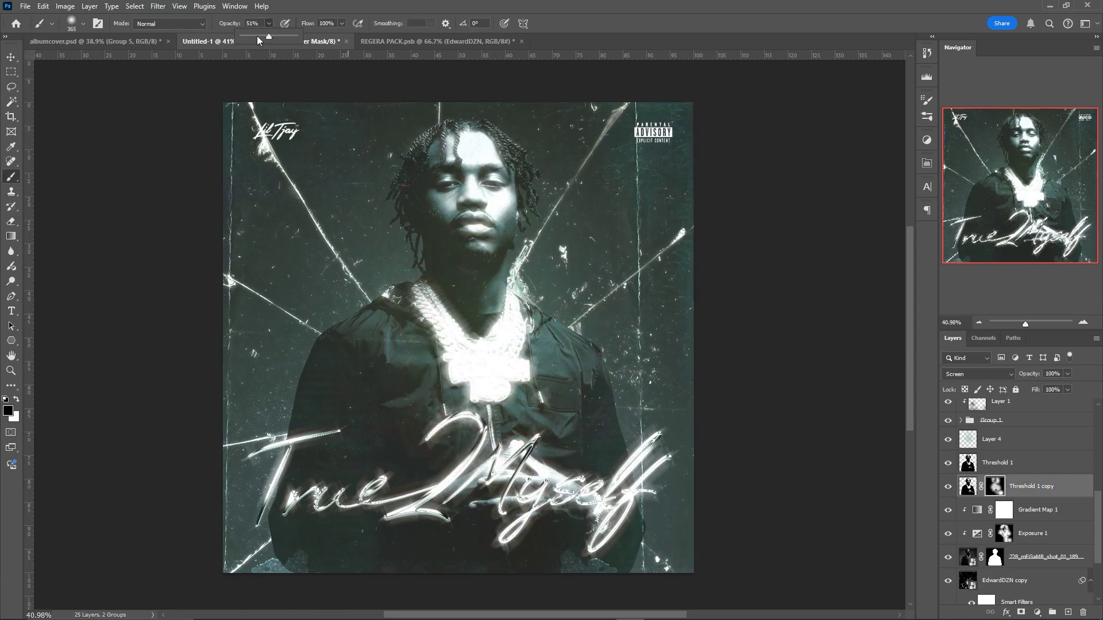
pyautogui.moveTo(494, 366)
pyautogui.mouseDown()
pyautogui.moveTo(469, 361)
pyautogui.moveTo(550, 423)
pyautogui.moveTo(463, 371)
pyautogui.moveTo(557, 405)
pyautogui.moveTo(519, 402)
pyautogui.moveTo(558, 383)
pyautogui.mouseUp()
pyautogui.press('x')
pyautogui.keyDown('alt'); pyautogui.rightClick(508, 410); pyautogui.keyUp('alt')
pyautogui.scroll(1, 426, 271)
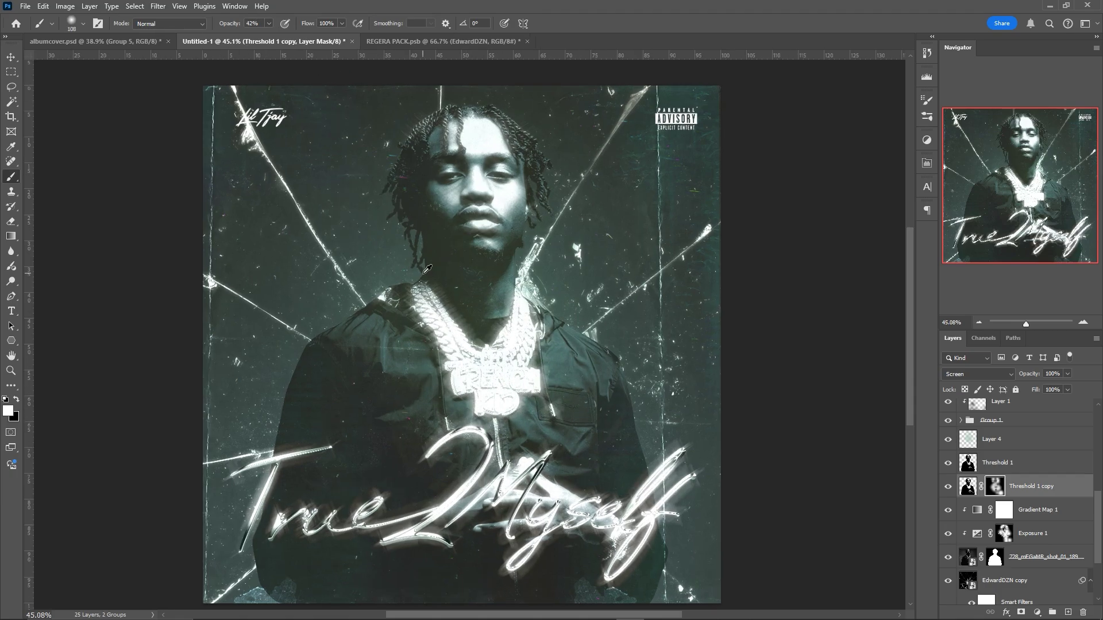
# Add a Photo Filter adjustment with Warming Filter (85) above all layers and lower its density to a faint tint.
pyautogui.scroll(5, 1011, 523)
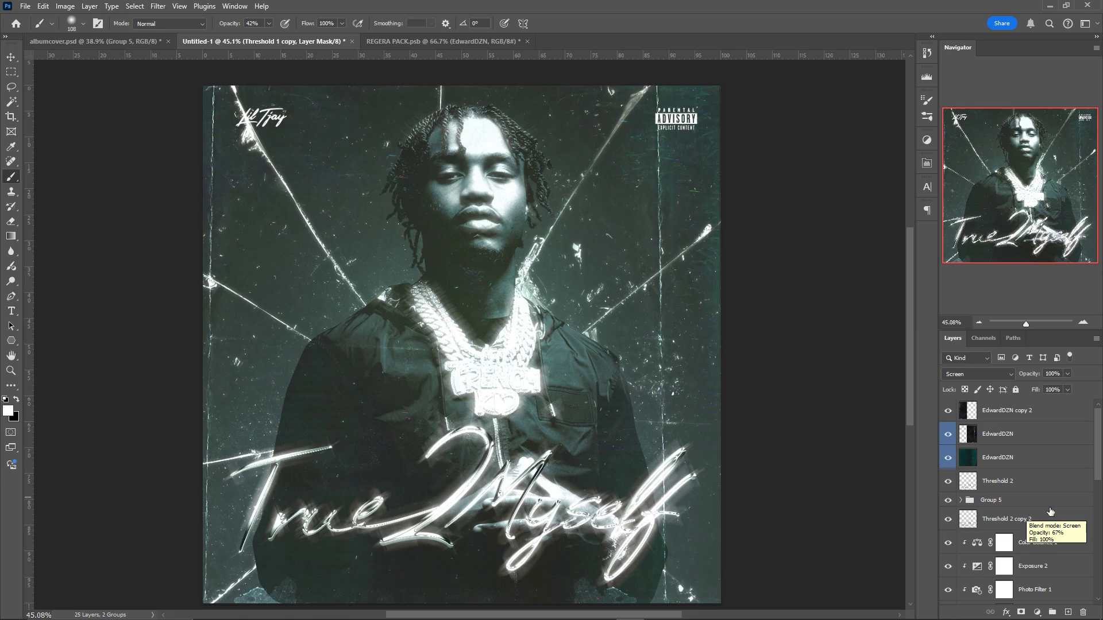
pyautogui.click(1034, 411)
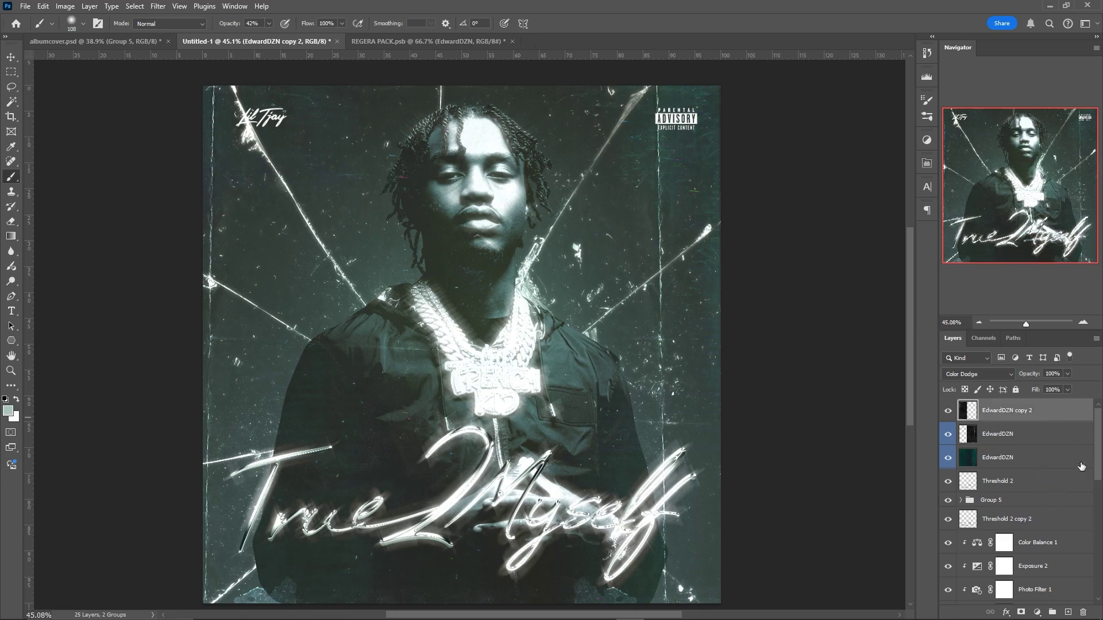
pyautogui.click(1037, 612)
pyautogui.click(1047, 529)
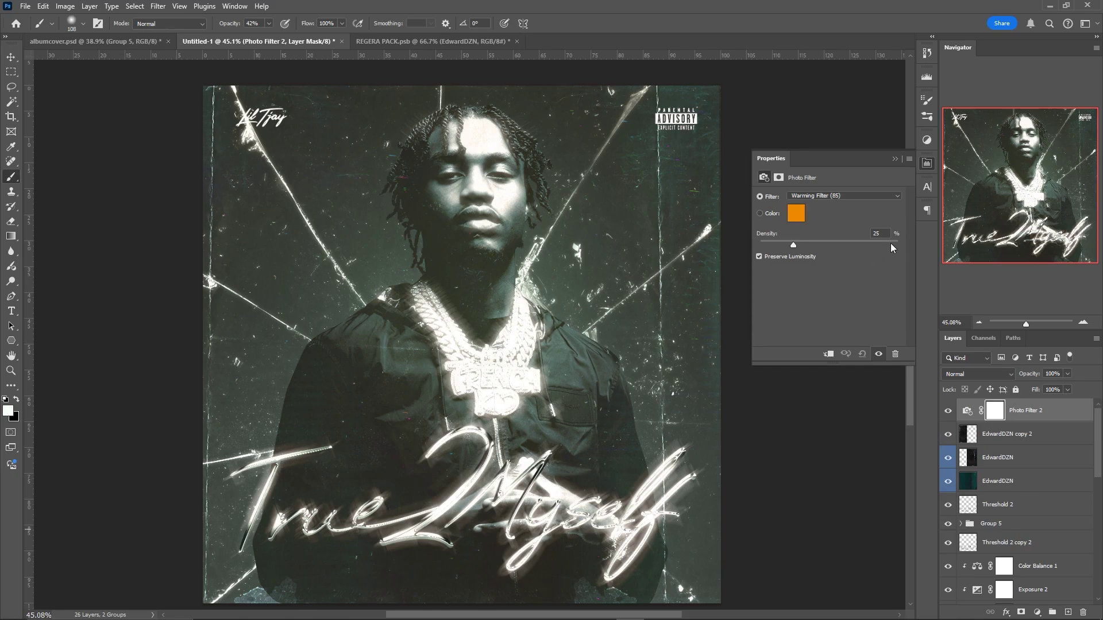
pyautogui.moveTo(787, 245); pyautogui.dragTo(712, 246)
pyautogui.moveTo(763, 243); pyautogui.dragTo(773, 241)
# Add a solid colour fill layer in neutral grey #979797 above the photo filter.
pyautogui.click(1036, 612)
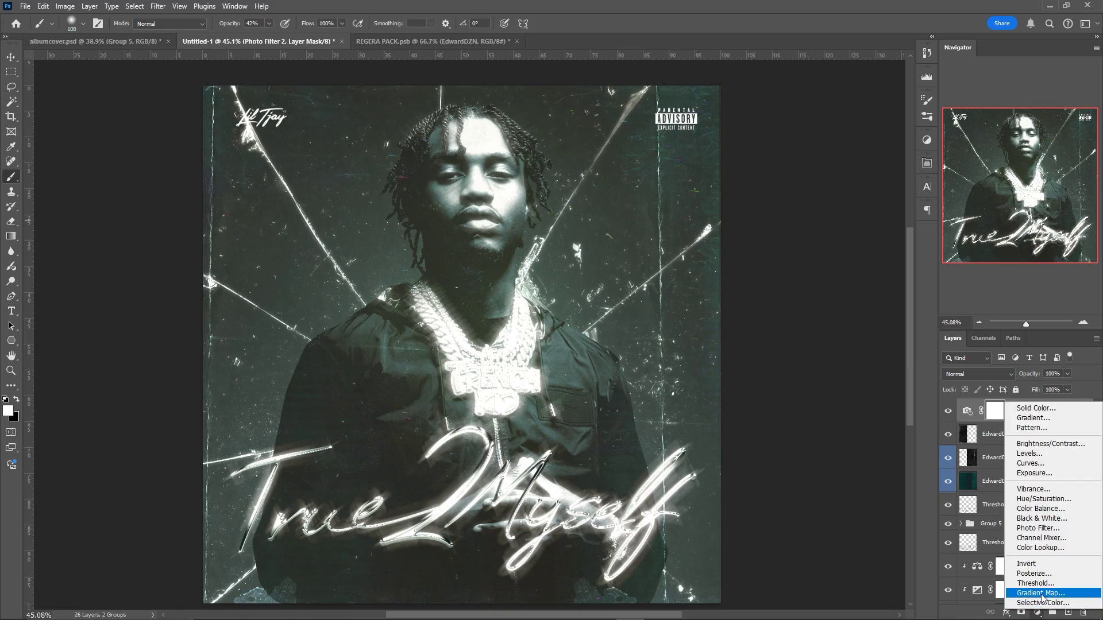
pyautogui.click(1036, 407)
pyautogui.moveTo(643, 486); pyautogui.dragTo(543, 463)
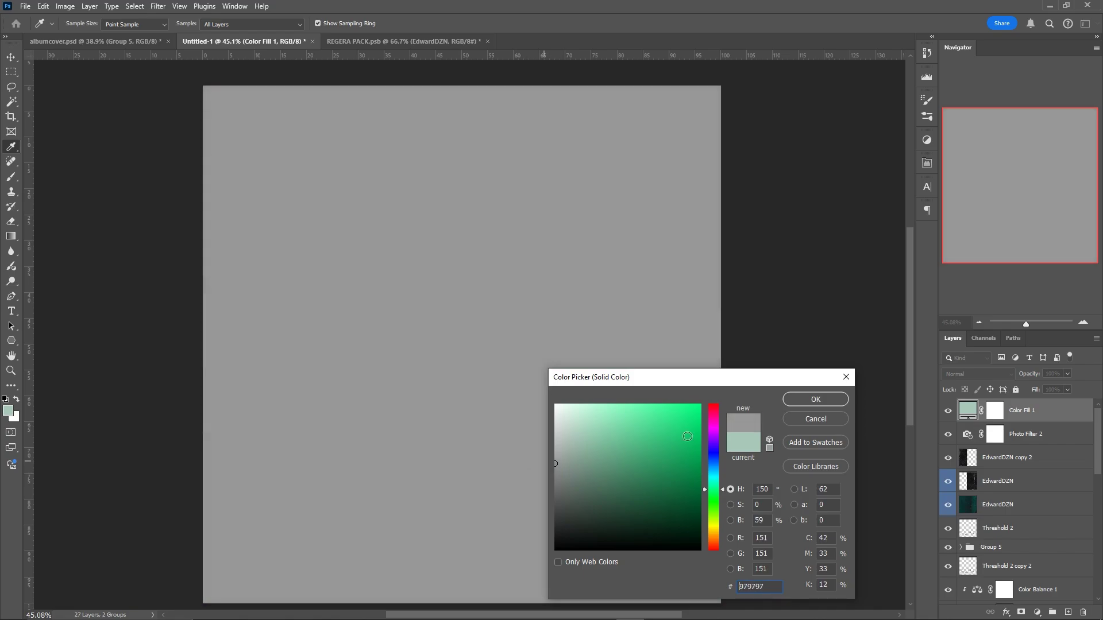
pyautogui.click(815, 399)
pyautogui.press('b')
# Add 9.29% uniform monochromatic noise to the rasterized grey fill and set its blend mode to Overlay.
pyautogui.click(158, 6)
pyautogui.moveTo(230, 174)
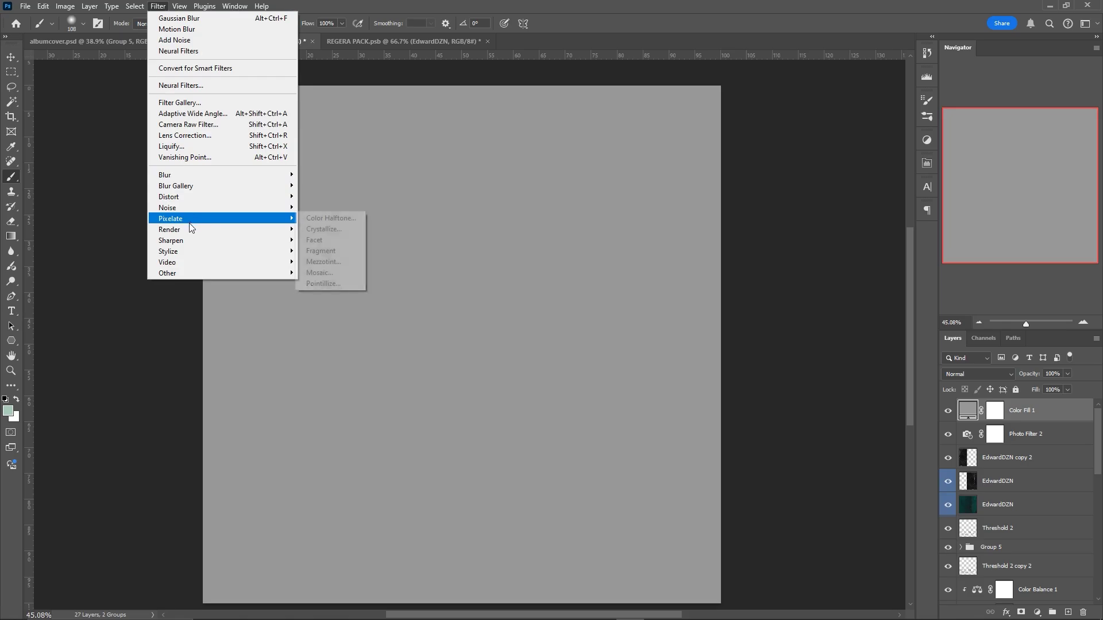
pyautogui.click(321, 208)
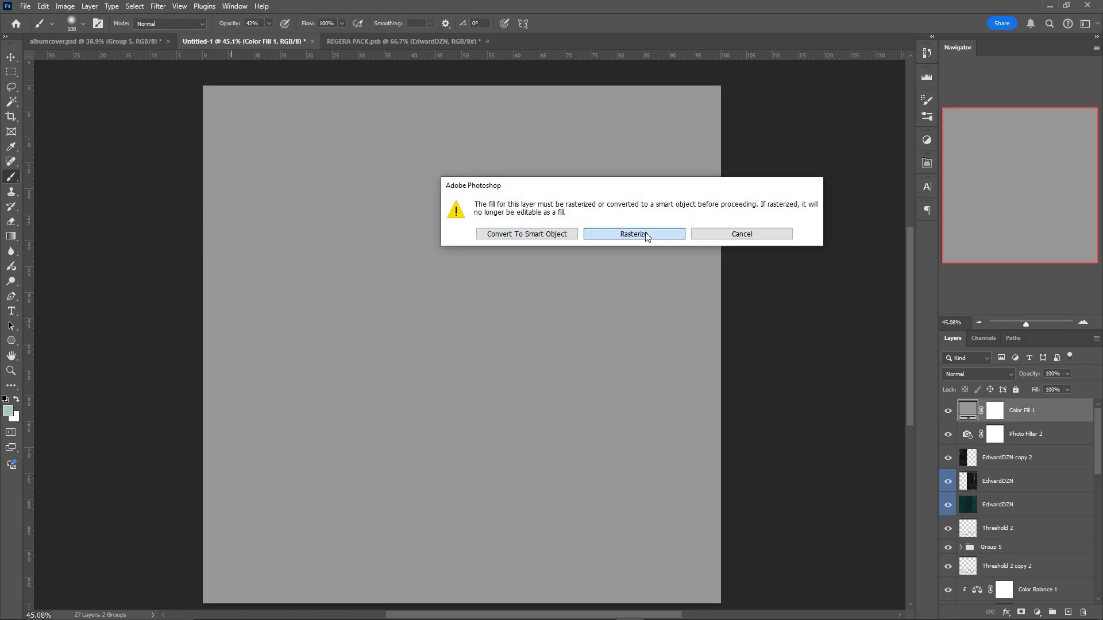
pyautogui.click(646, 237)
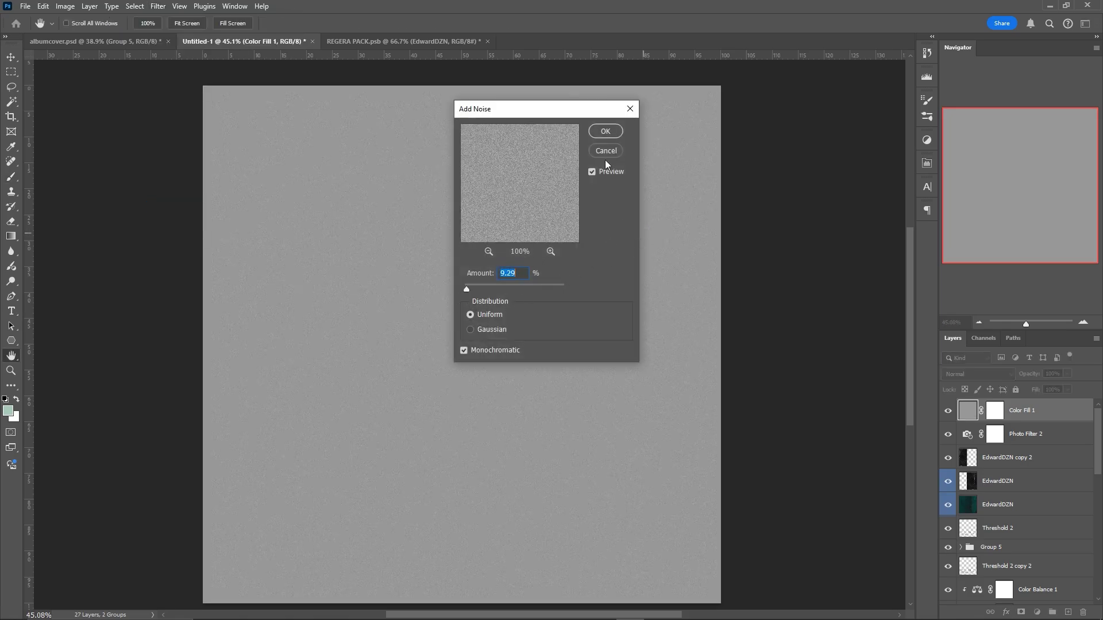
pyautogui.click(606, 132)
pyautogui.press('b')
pyautogui.click(977, 374)
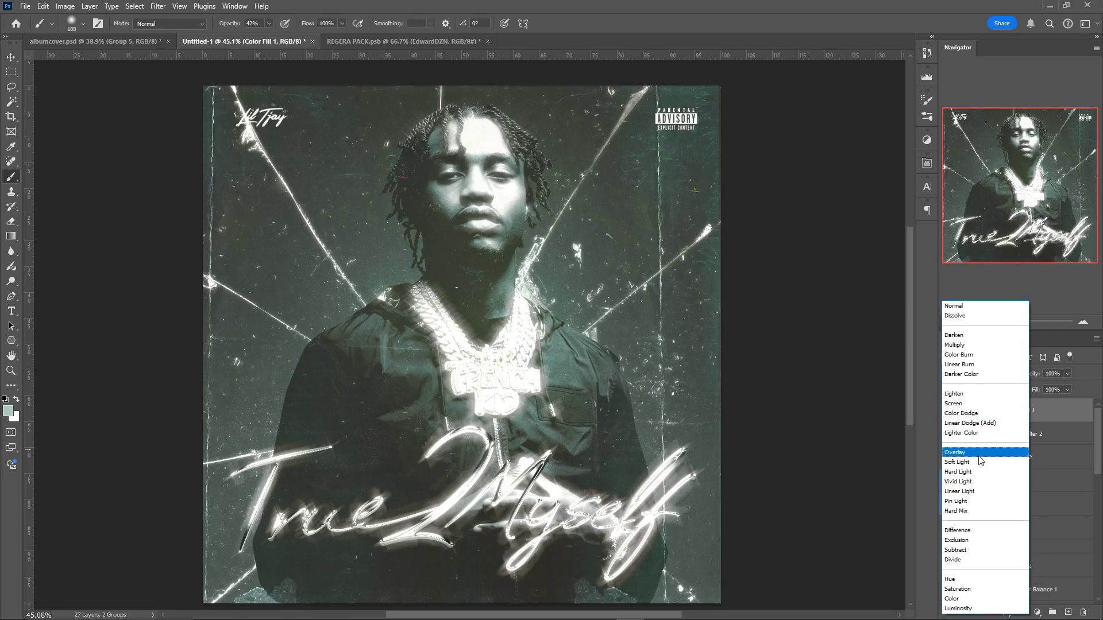
pyautogui.click(979, 454)
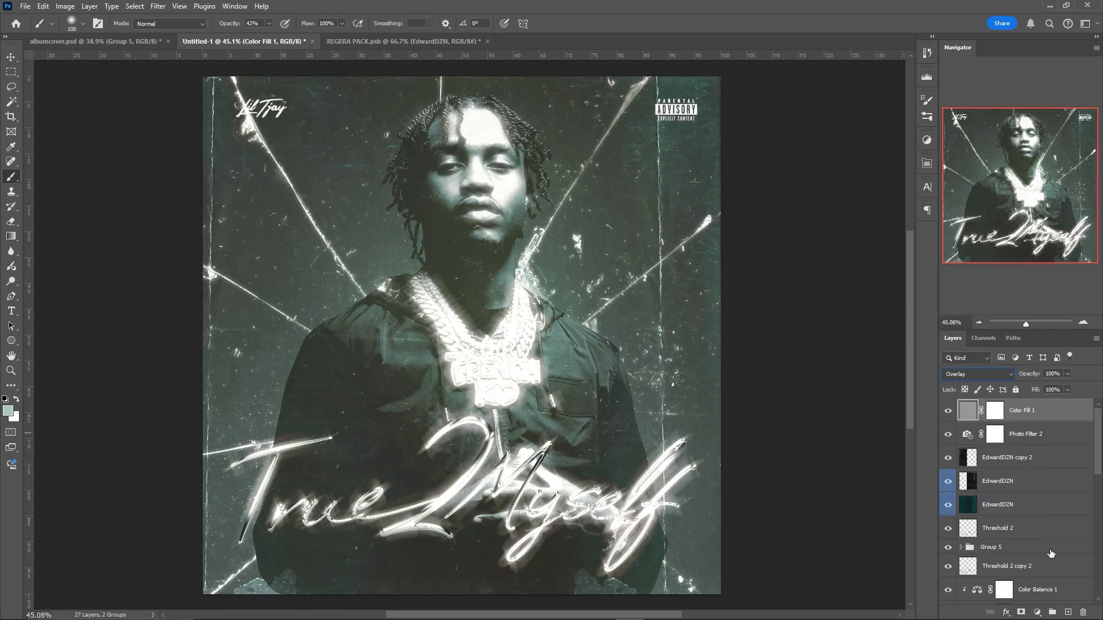
# Add a Curves adjustment above the noise layer and shape a slight S-curve with darker shadows and brighter highlights.
pyautogui.click(1037, 613)
pyautogui.click(1030, 467)
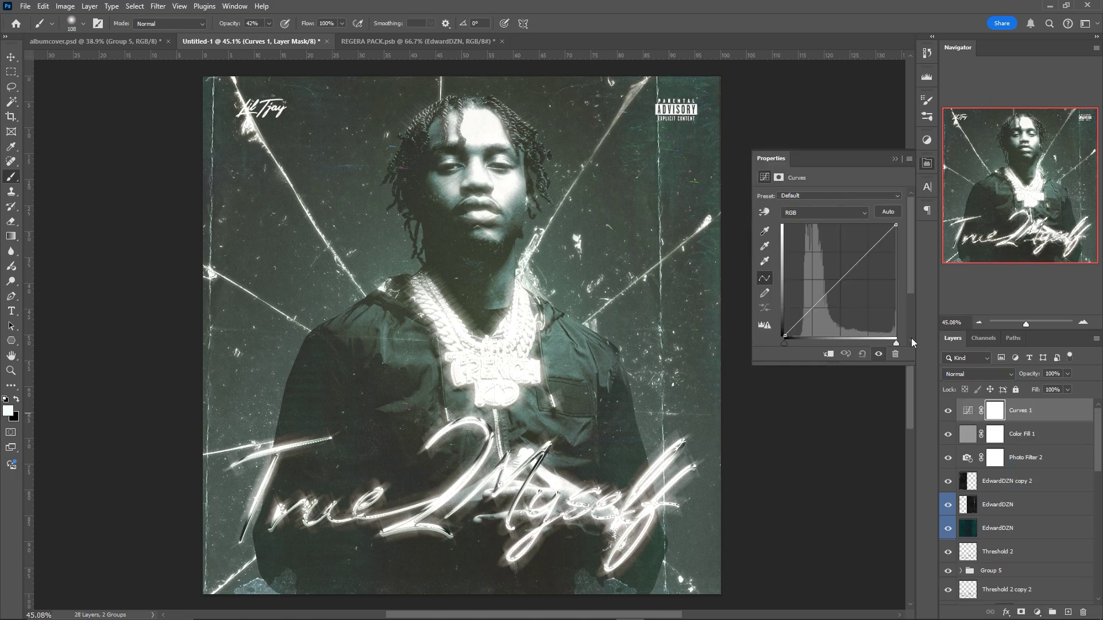
pyautogui.moveTo(811, 310); pyautogui.dragTo(811, 314)
pyautogui.moveTo(872, 252); pyautogui.dragTo(875, 246)
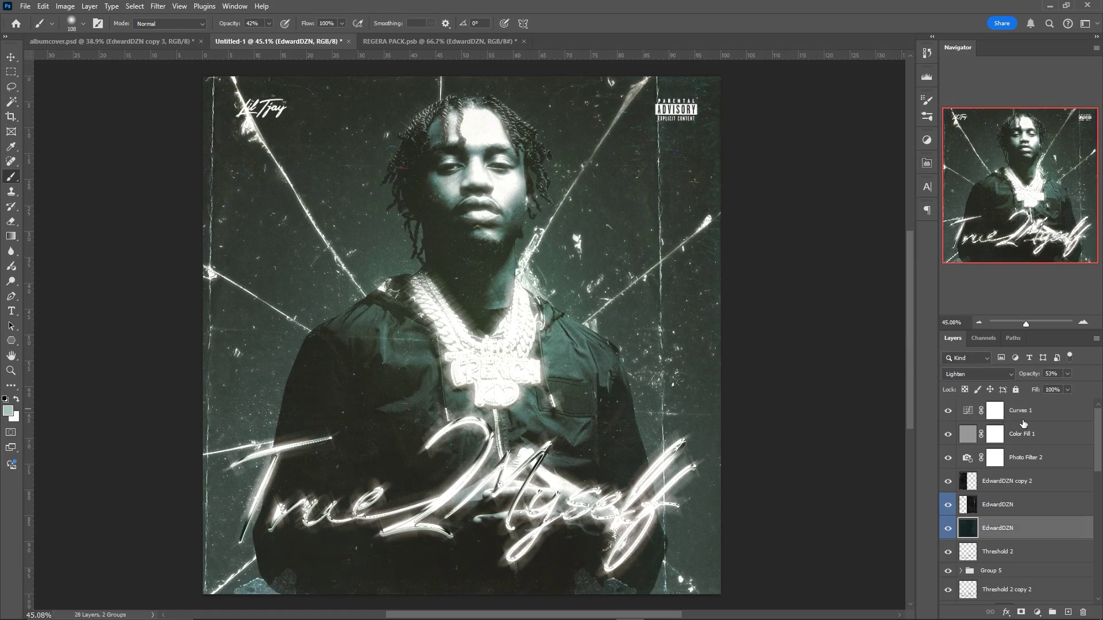
# Add a Color Lookup adjustment above Curves 1 using the filmstock_50.3dl LUT and reduce its opacity to 21%.
pyautogui.click(1022, 421)
pyautogui.click(1039, 612)
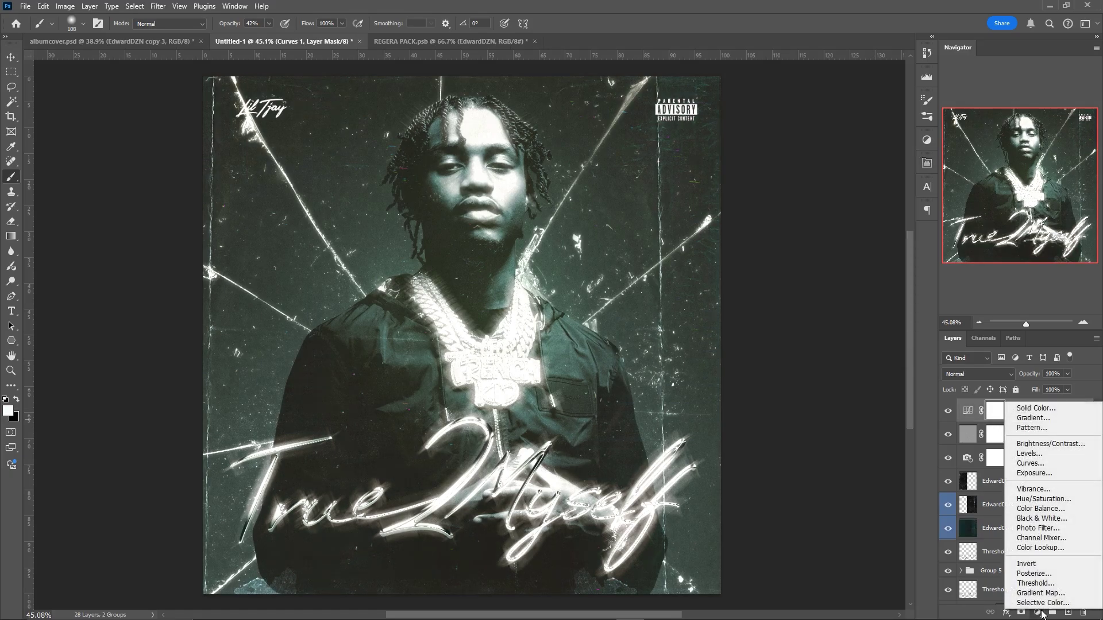
pyautogui.click(1072, 554)
pyautogui.click(840, 198)
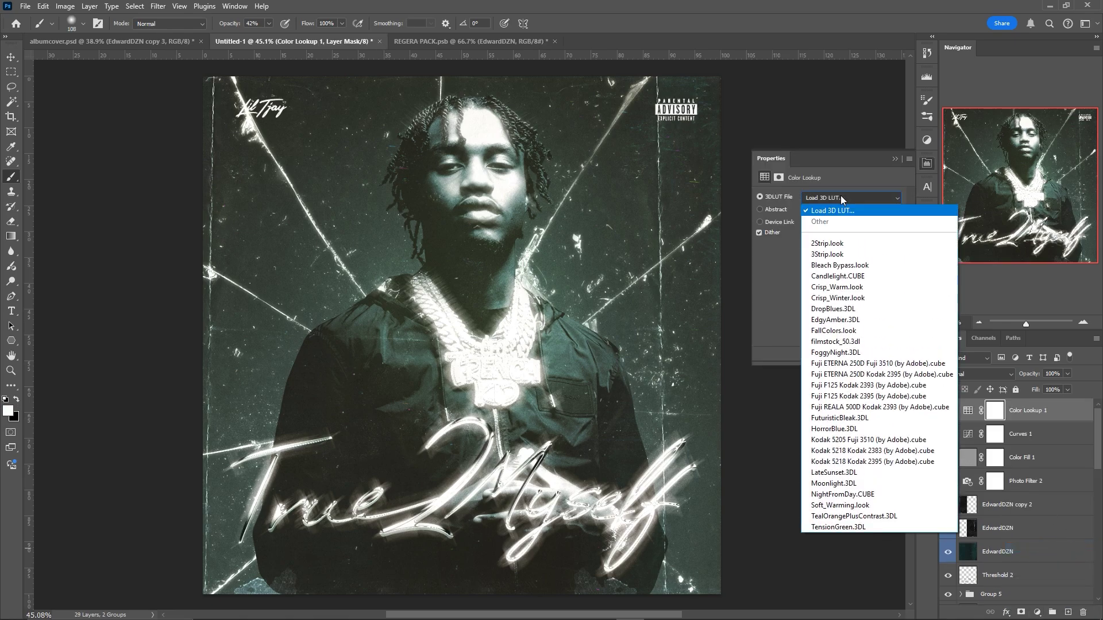
pyautogui.click(858, 343)
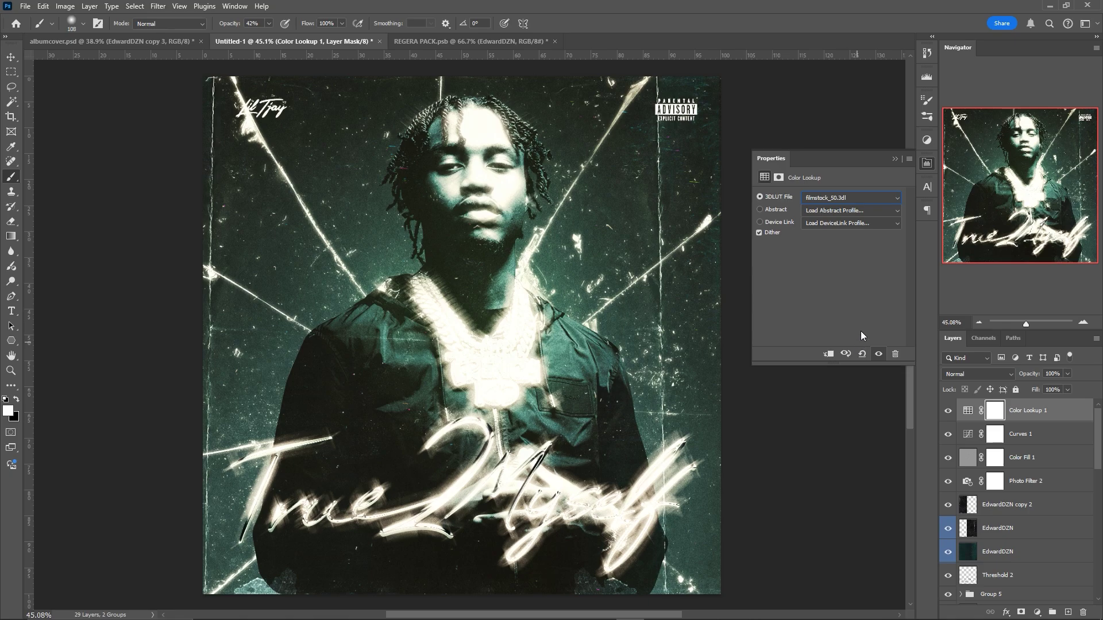
pyautogui.click(895, 159)
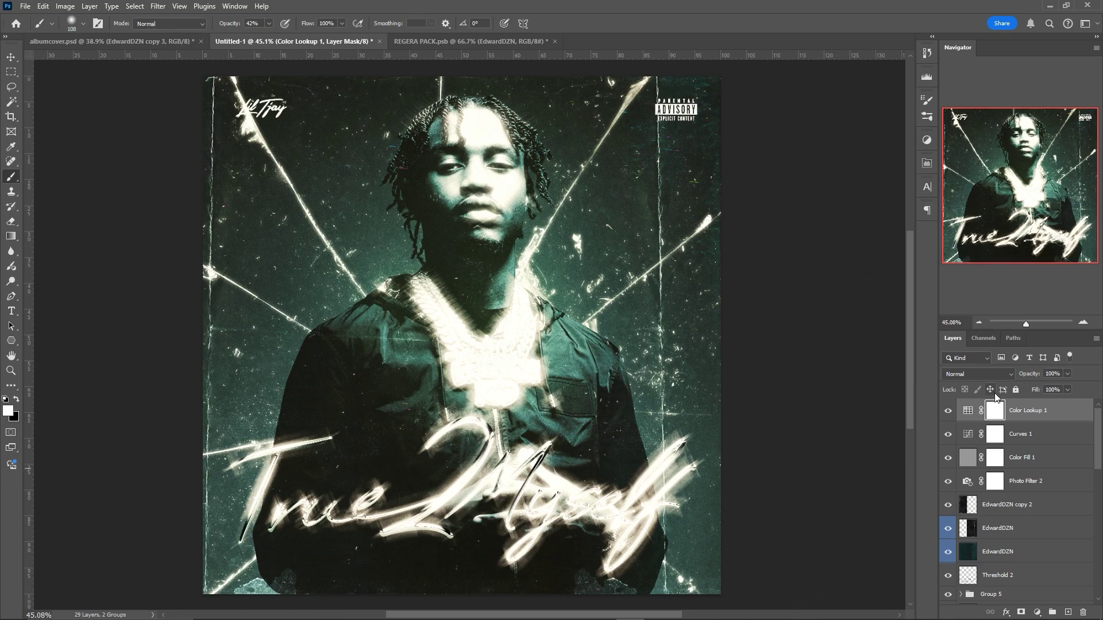
pyautogui.click(1068, 374)
pyautogui.moveTo(1044, 385); pyautogui.dragTo(1026, 383)
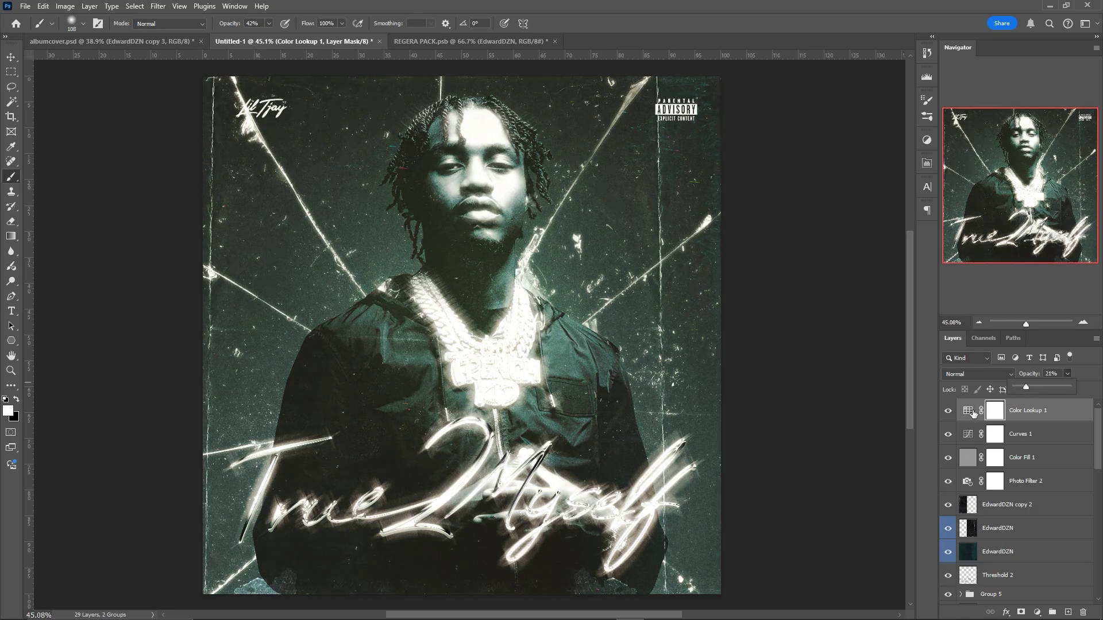
pyautogui.click(950, 413)
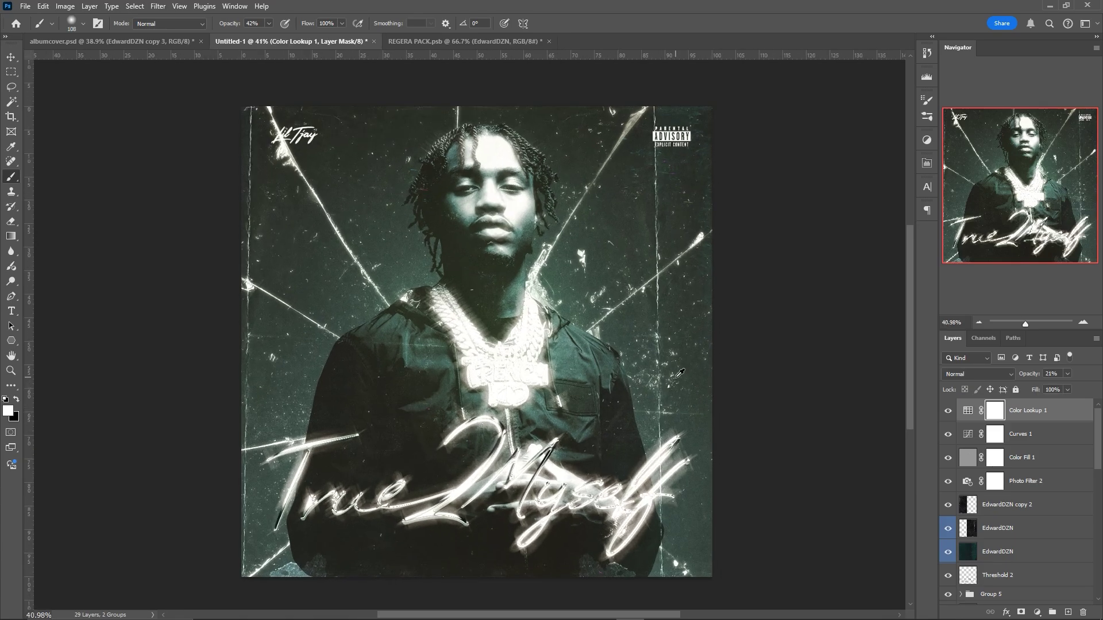
# Compare the cover with Threshold 1 copy hidden and shown, and set that layer's opacity to 75%.
pyautogui.scroll(-5, 1045, 502)
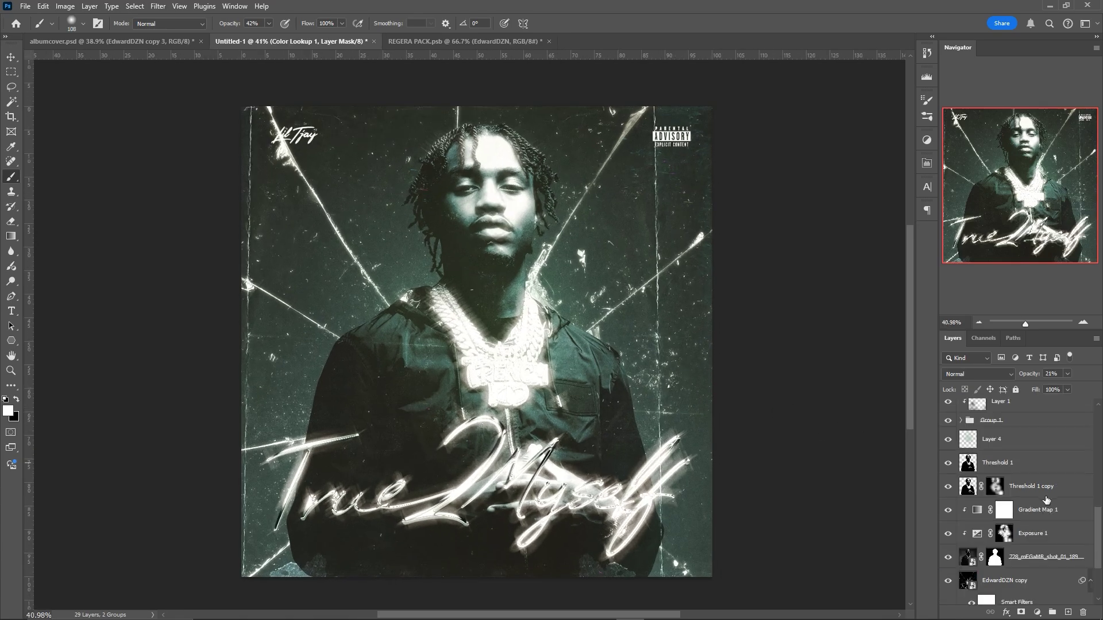
pyautogui.click(1045, 502)
pyautogui.click(948, 488)
pyautogui.click(948, 488)
pyautogui.click(1067, 374)
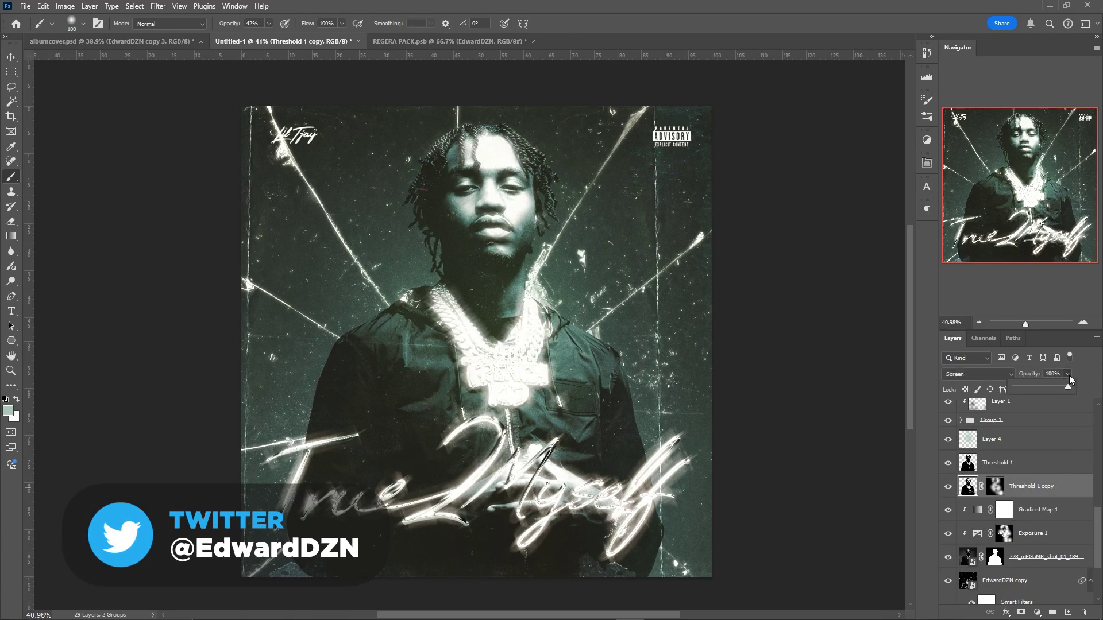
pyautogui.click(1060, 387)
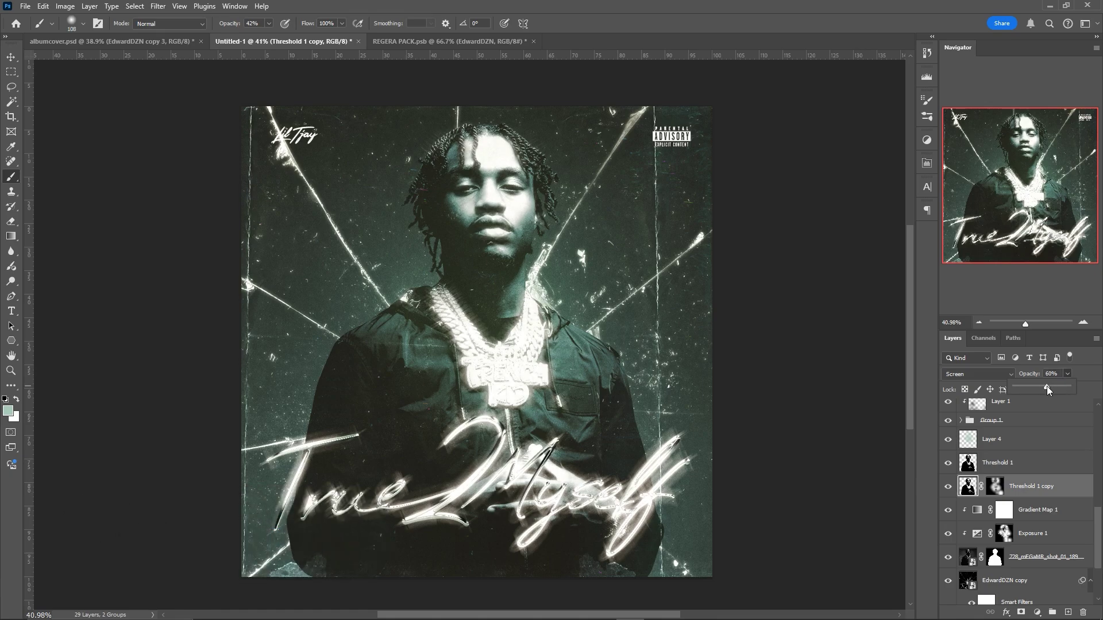
pyautogui.moveTo(1053, 387); pyautogui.dragTo(1054, 387)
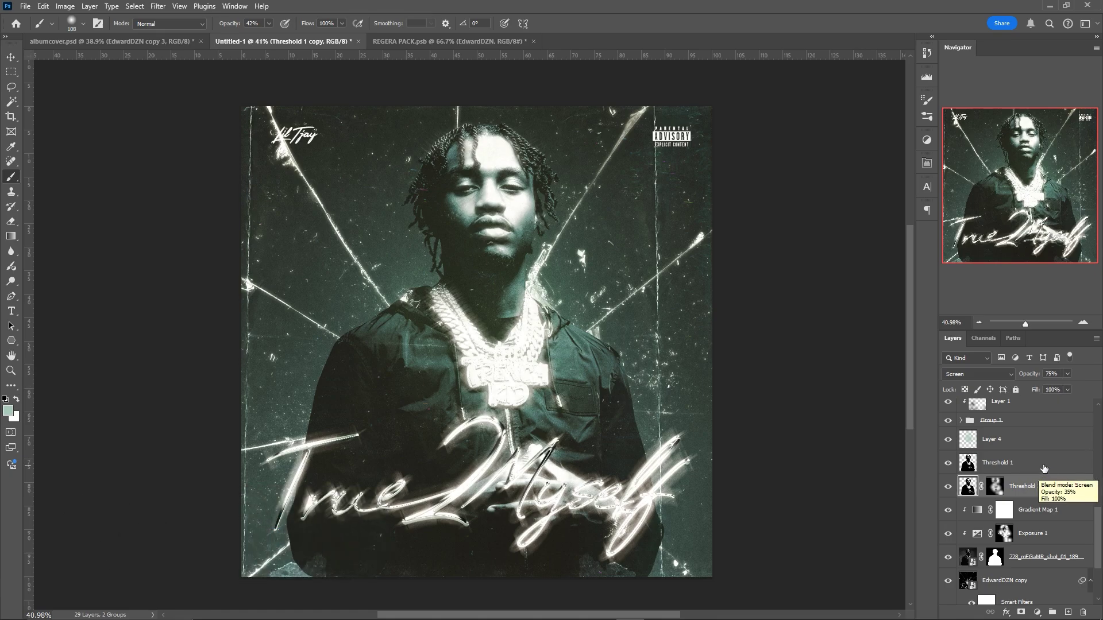
# Create a layer above Threshold 1, paint a large soft white glow around the neck and chest, and lower its opacity to 12%.
pyautogui.click(1044, 471)
pyautogui.click(1067, 613)
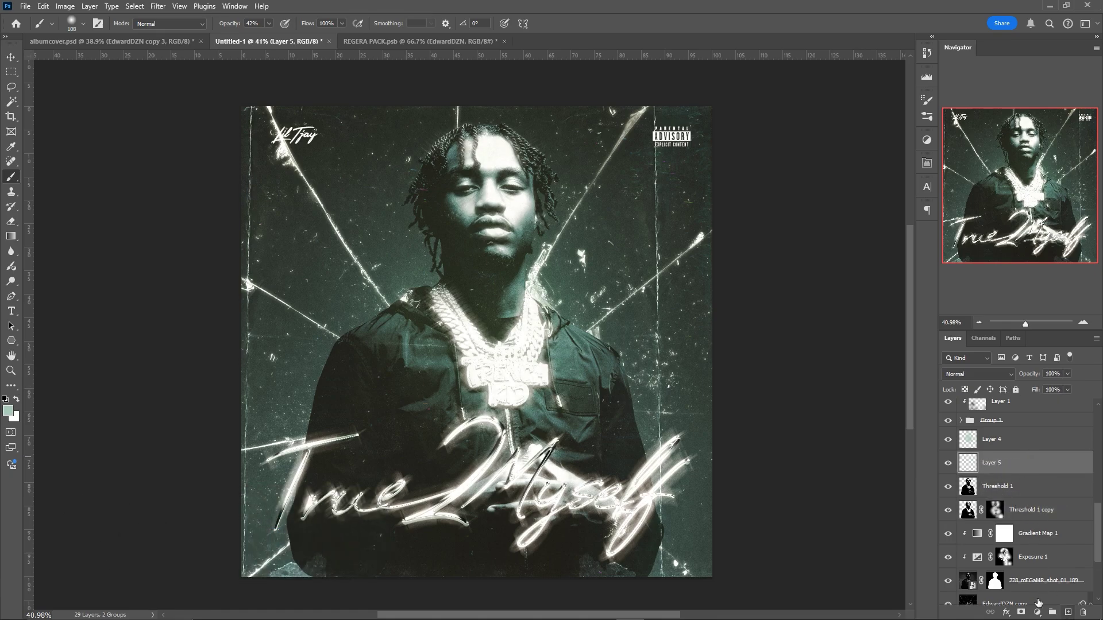
pyautogui.keyDown('alt'); pyautogui.click(478, 356); pyautogui.keyUp('alt')
pyautogui.moveTo(483, 359); pyautogui.dragTo(560, 370)
pyautogui.click(438, 337)
pyautogui.hotkey('ctrl', 'z')
pyautogui.moveTo(430, 320); pyautogui.dragTo(459, 321)
pyautogui.click(429, 321)
pyautogui.moveTo(553, 344); pyautogui.dragTo(560, 454)
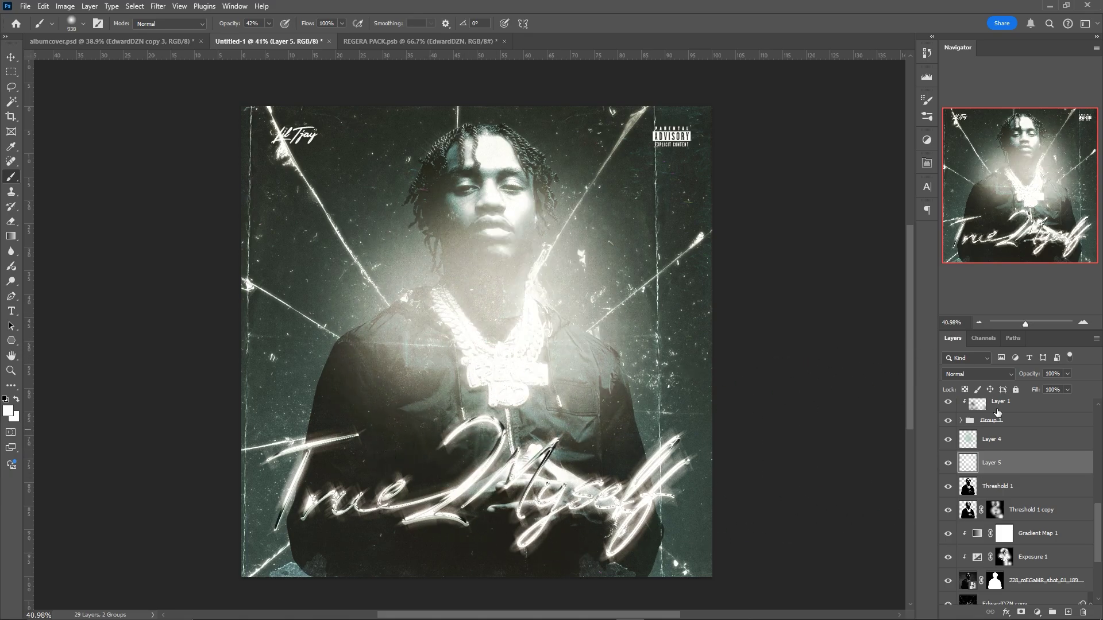
pyautogui.moveTo(1042, 387); pyautogui.dragTo(1022, 391)
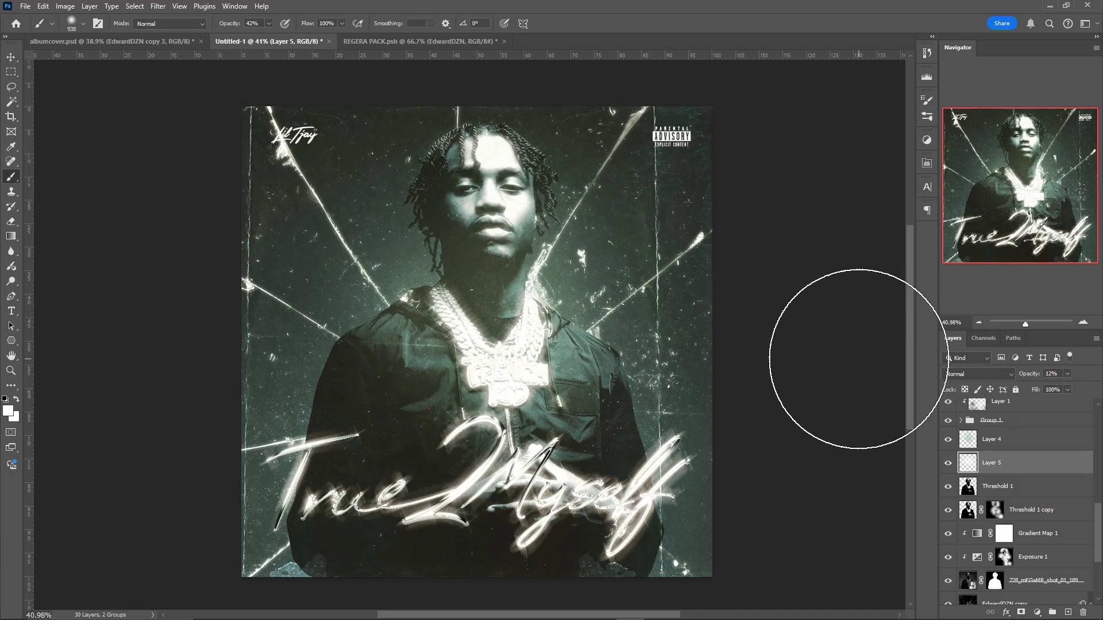
# Group all the cover's layers, duplicate the group and merge the duplicate into a single layer.
pyautogui.scroll(5, 1046, 470)
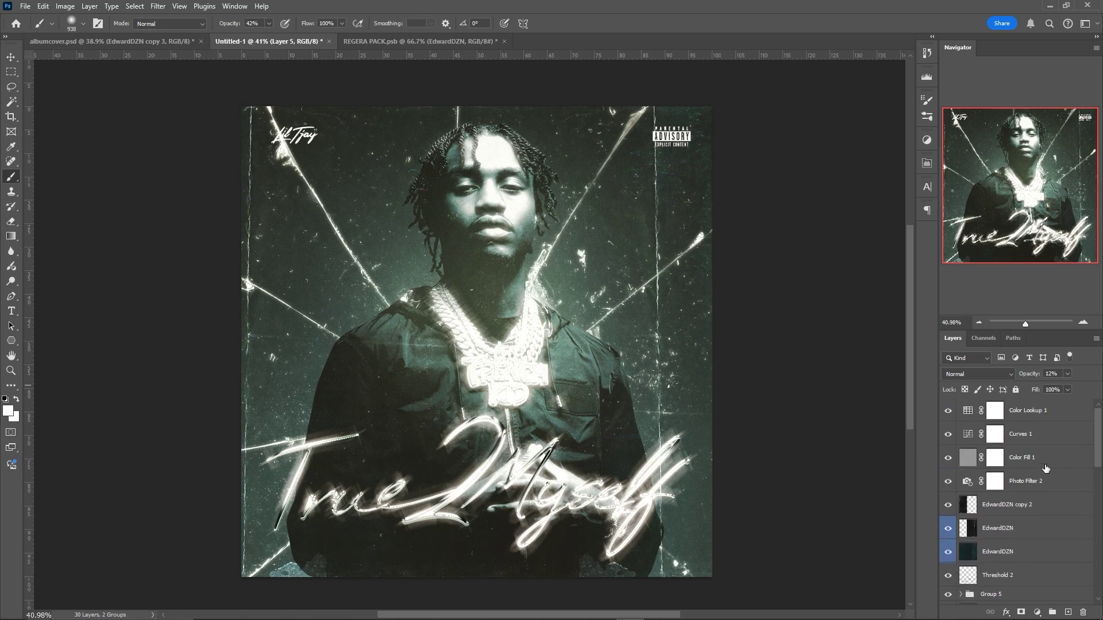
pyautogui.click(1052, 413)
pyautogui.moveTo(1099, 439); pyautogui.dragTo(1085, 578)
pyautogui.keyDown('shift'); pyautogui.click(1056, 599); pyautogui.keyUp('shift')
pyautogui.hotkey('ctrl', 'g')
pyautogui.hotkey('ctrl', 'j')
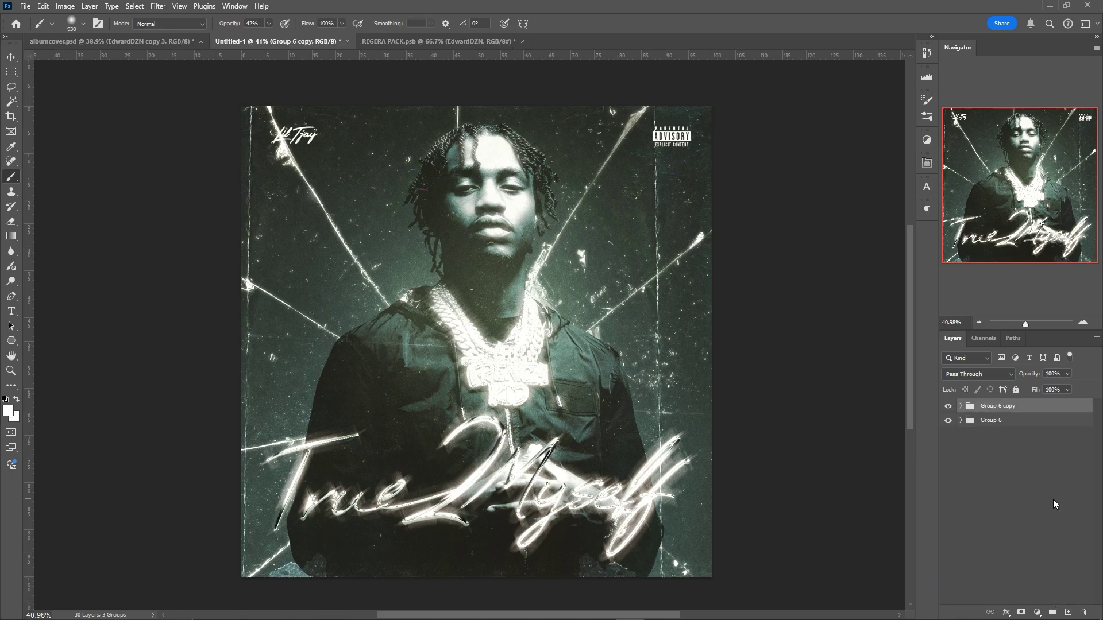
pyautogui.hotkey('ctrl', 'e')
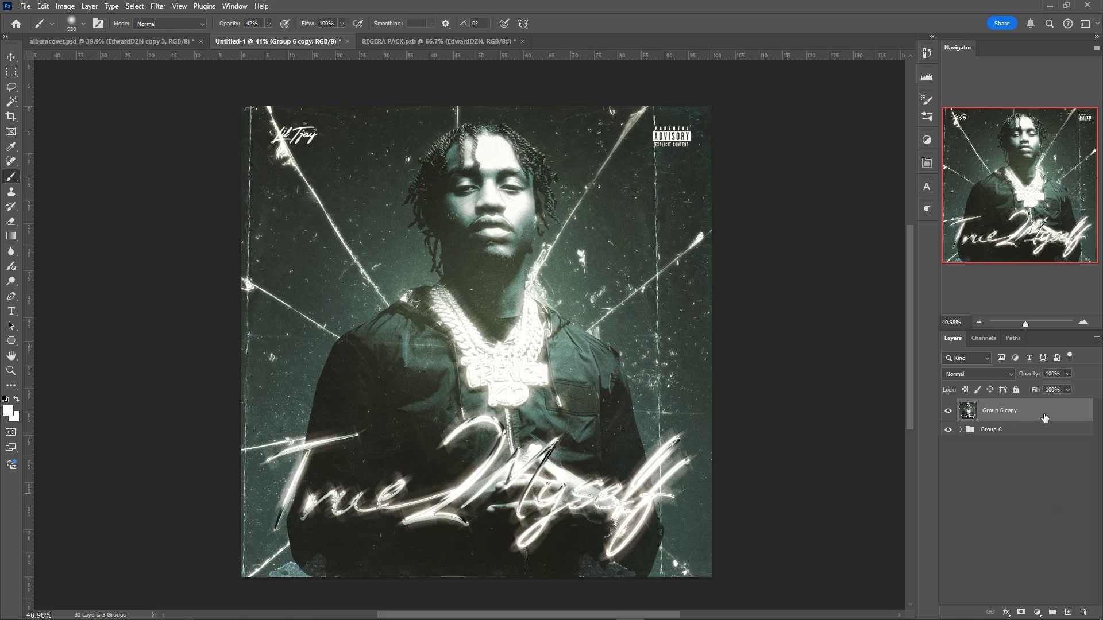
# Exclude the red channel from the merged copy's blending, offset it slightly for a colour-fringe effect and inspect the cover up close.
pyautogui.doubleClick(1045, 416)
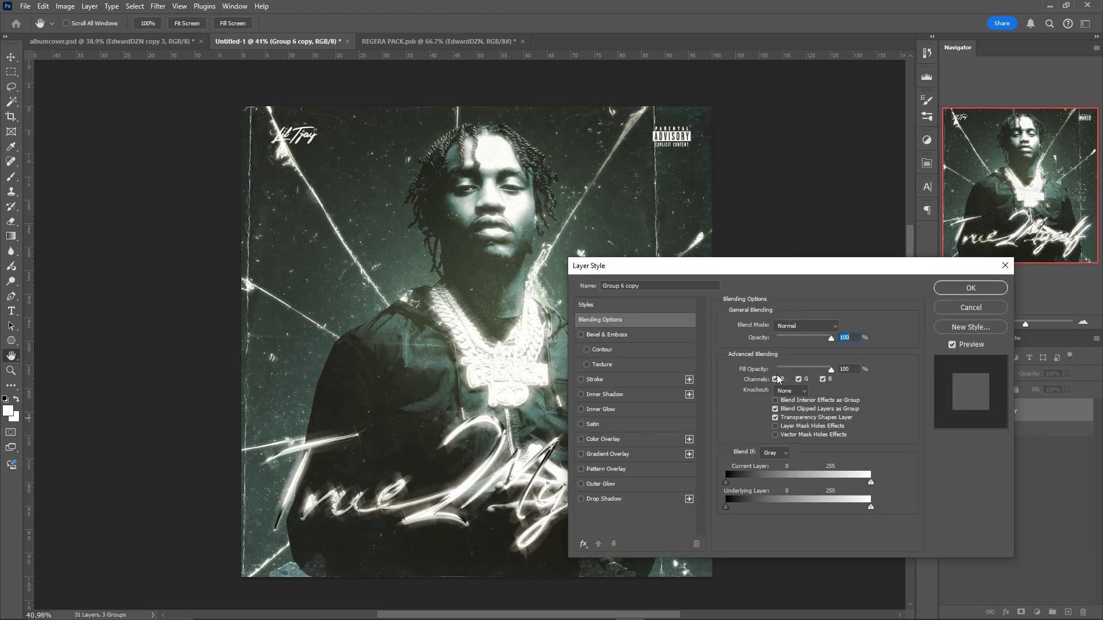
pyautogui.click(970, 287)
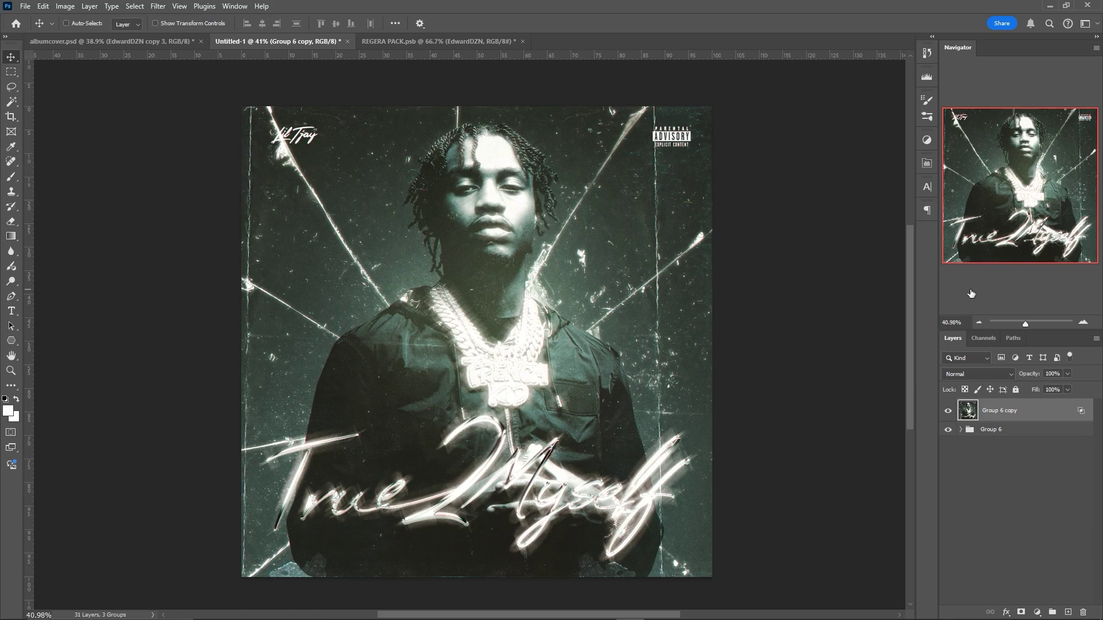
pyautogui.scroll(5, 534, 230)
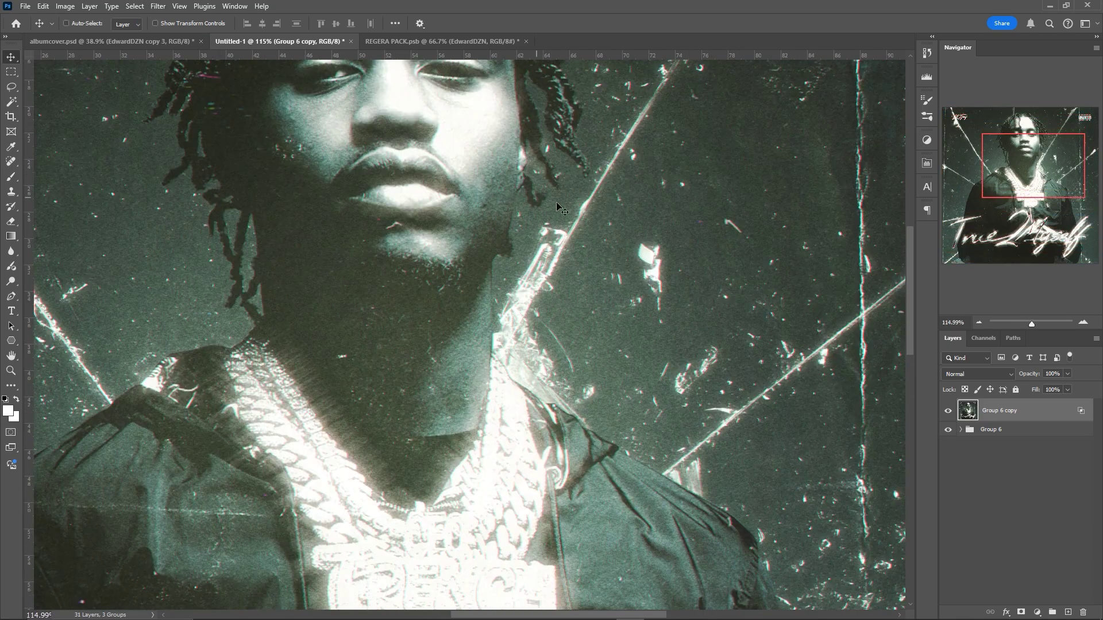
pyautogui.scroll(-3, 539, 204)
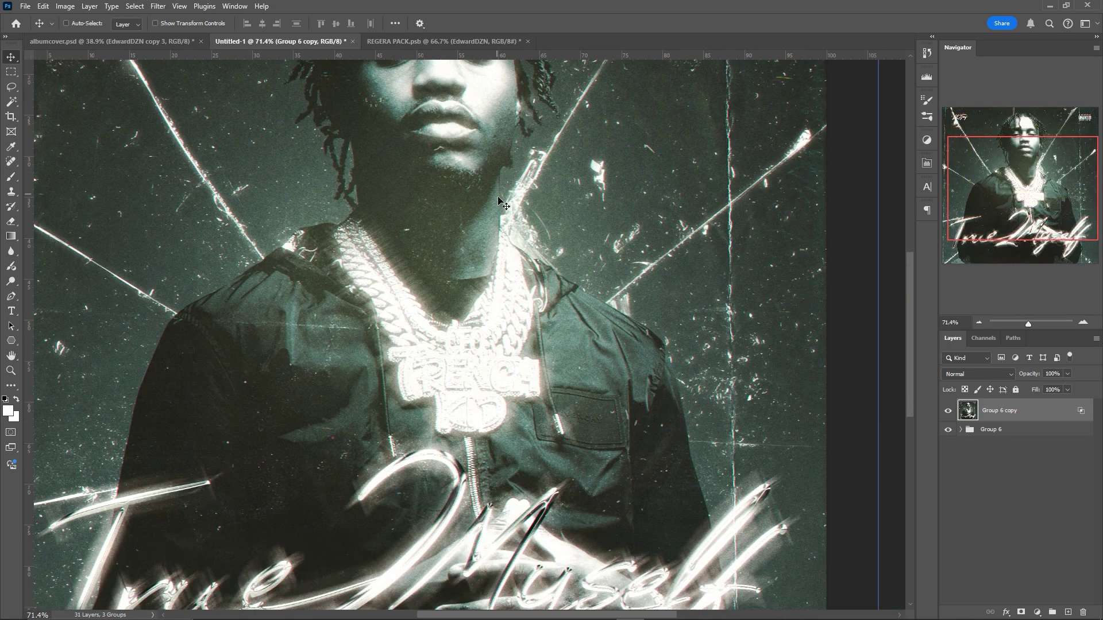
pyautogui.scroll(-3, 500, 201)
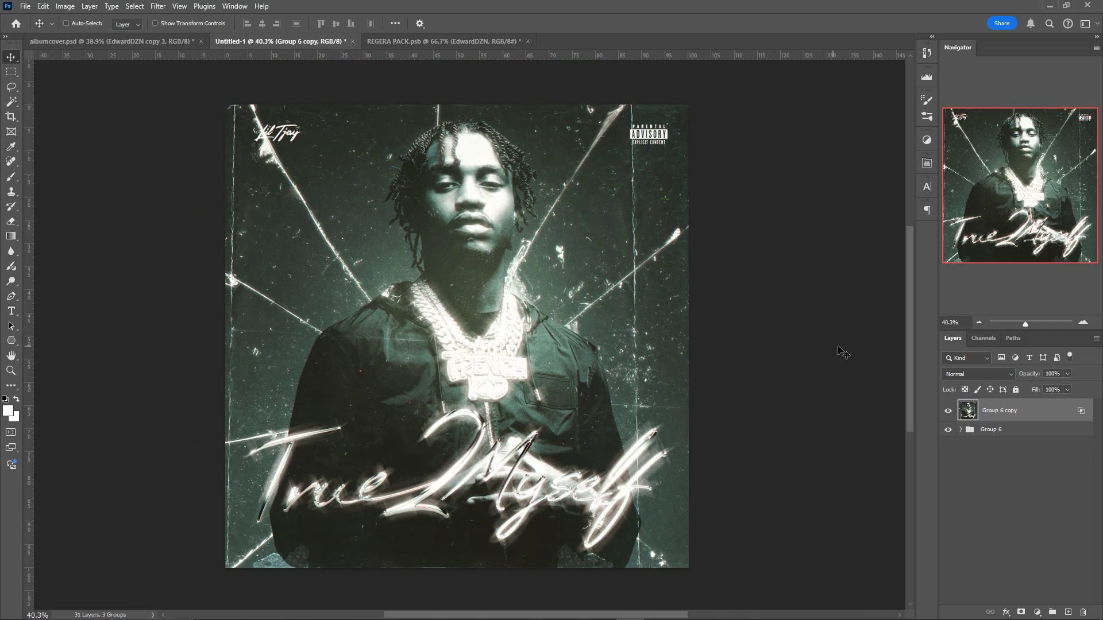